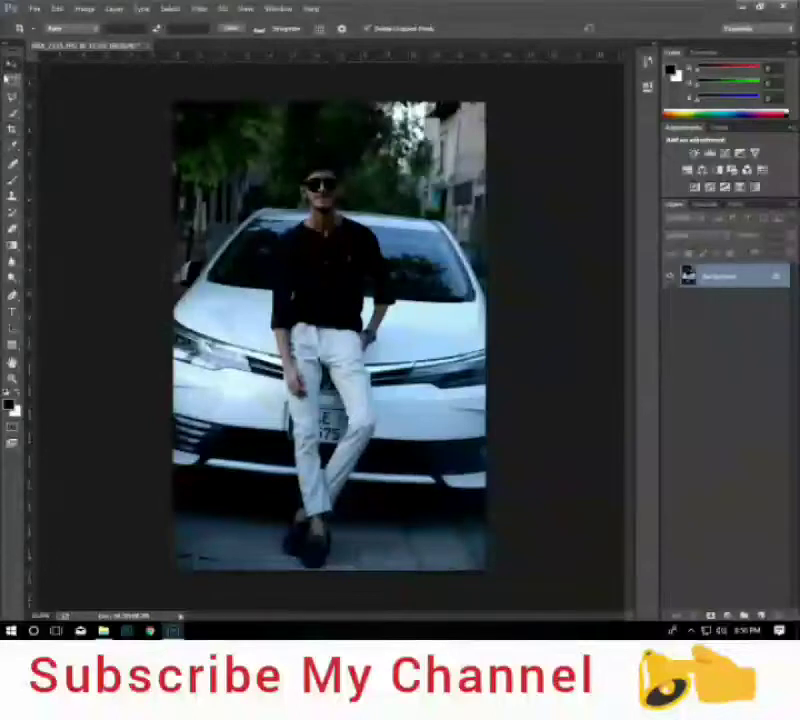
Apply Brightness/Contrast with Brightness 44 and a lowered Contrast.
{"action": "left_click", "coordinate": [84, 9]}
{"action": "mouse_move", "coordinate": [101, 40]}
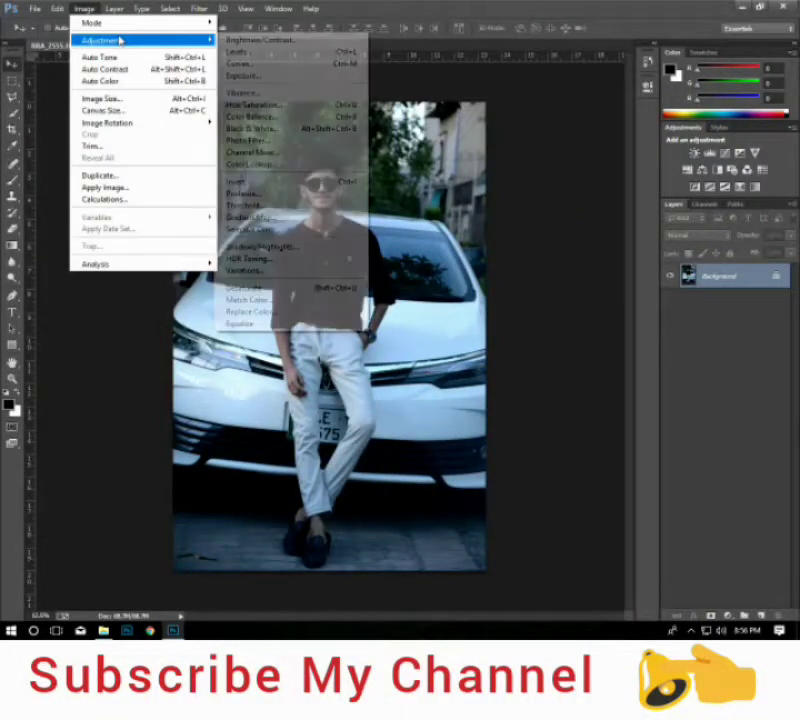
{"action": "left_click", "coordinate": [265, 37]}
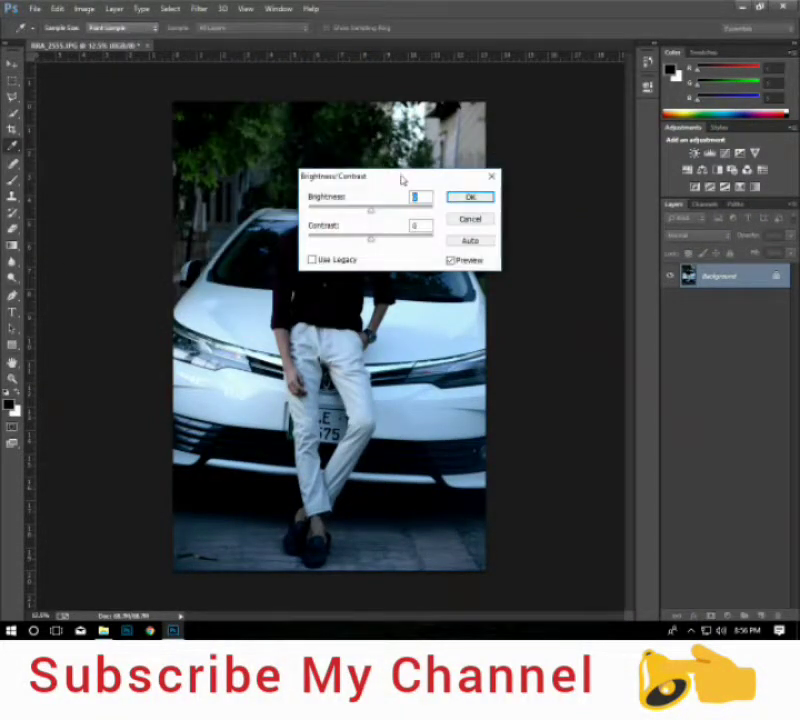
{"action": "left_click_drag", "start_coordinate": [401, 180], "coordinate": [602, 140]}
{"action": "mouse_move", "coordinate": [575, 176]}
{"action": "left_mouse_down"}
{"action": "mouse_move", "coordinate": [612, 180]}
{"action": "mouse_move", "coordinate": [593, 175]}
{"action": "mouse_move", "coordinate": [538, 206]}
{"action": "mouse_move", "coordinate": [550, 211]}
{"action": "left_mouse_up"}
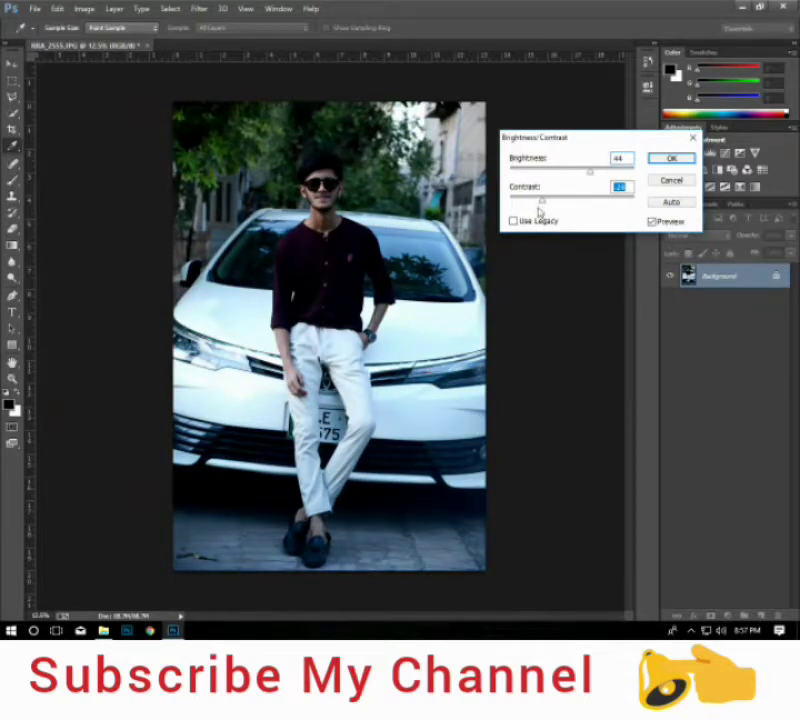
{"action": "left_click", "coordinate": [665, 160]}
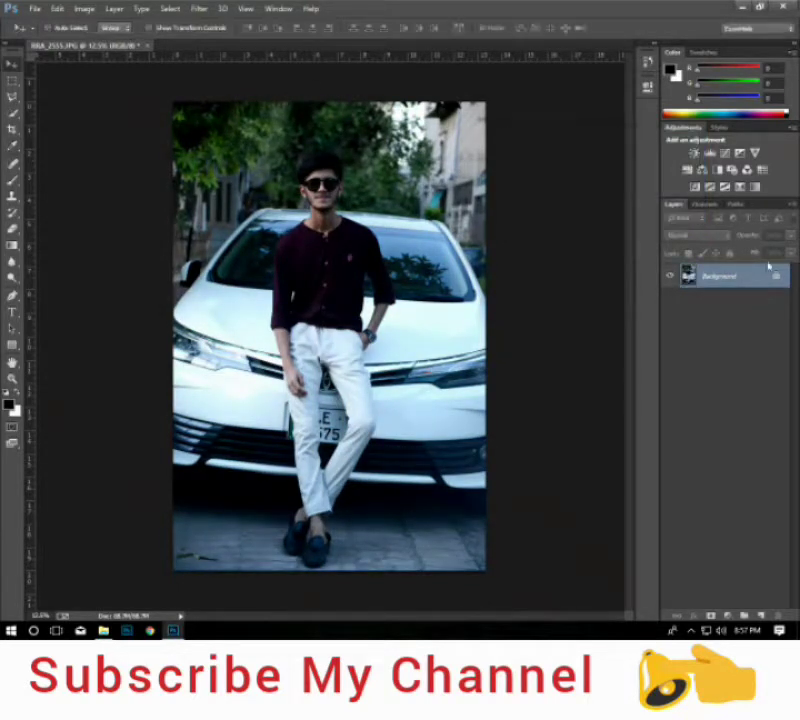
Unlock the Background into a normal layer and rename it 'Model'.
{"action": "double_click", "coordinate": [770, 275]}
{"action": "key", "text": "Return"}
{"action": "double_click", "coordinate": [712, 276]}
{"action": "type", "text": "Model"}
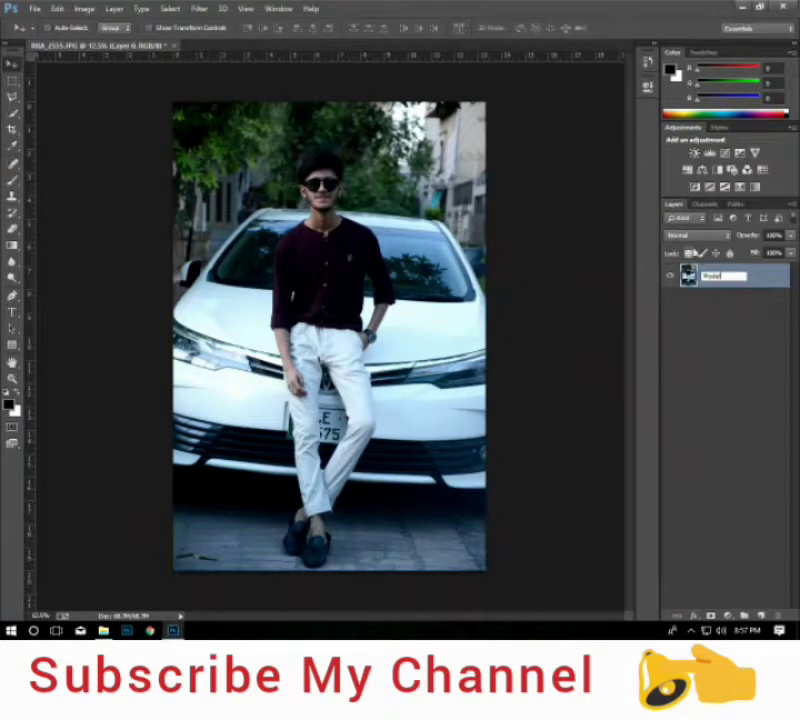
{"action": "key", "text": "Return"}
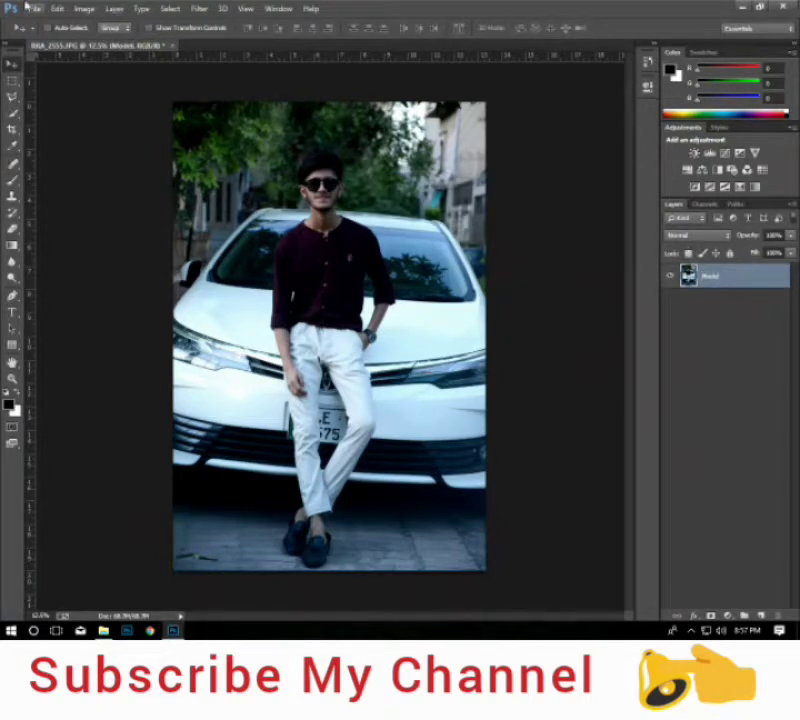
Apply Shadows/Highlights with a small Shadows amount and slightly raised Highlights.
{"action": "left_click", "coordinate": [84, 8]}
{"action": "left_click", "coordinate": [286, 246]}
{"action": "left_click_drag", "start_coordinate": [414, 181], "coordinate": [634, 163]}
{"action": "left_click_drag", "start_coordinate": [568, 194], "coordinate": [534, 196]}
{"action": "mouse_move", "coordinate": [518, 242]}
{"action": "left_mouse_down"}
{"action": "mouse_move", "coordinate": [548, 246]}
{"action": "mouse_move", "coordinate": [522, 244]}
{"action": "left_mouse_up"}
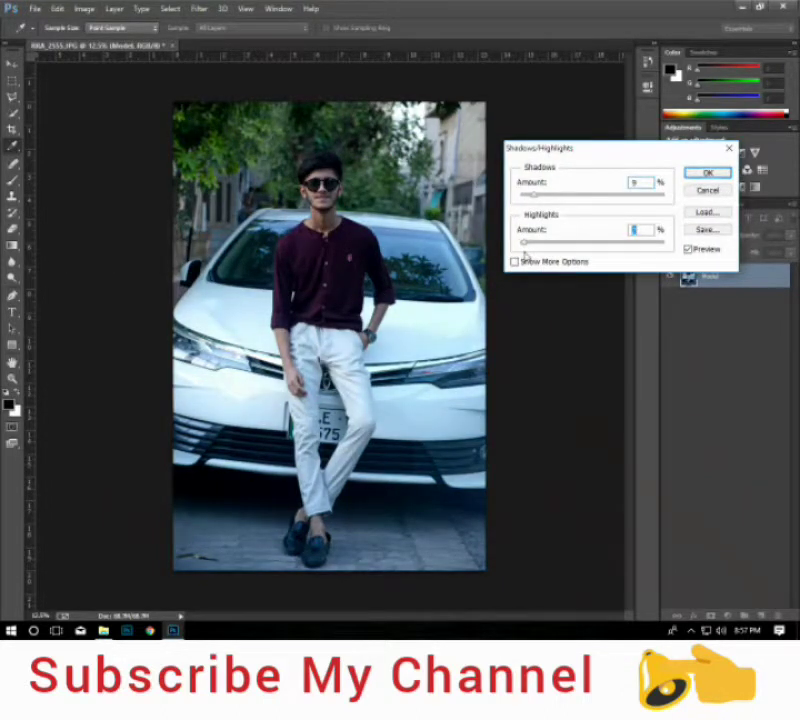
{"action": "left_click_drag", "start_coordinate": [538, 201], "coordinate": [544, 201]}
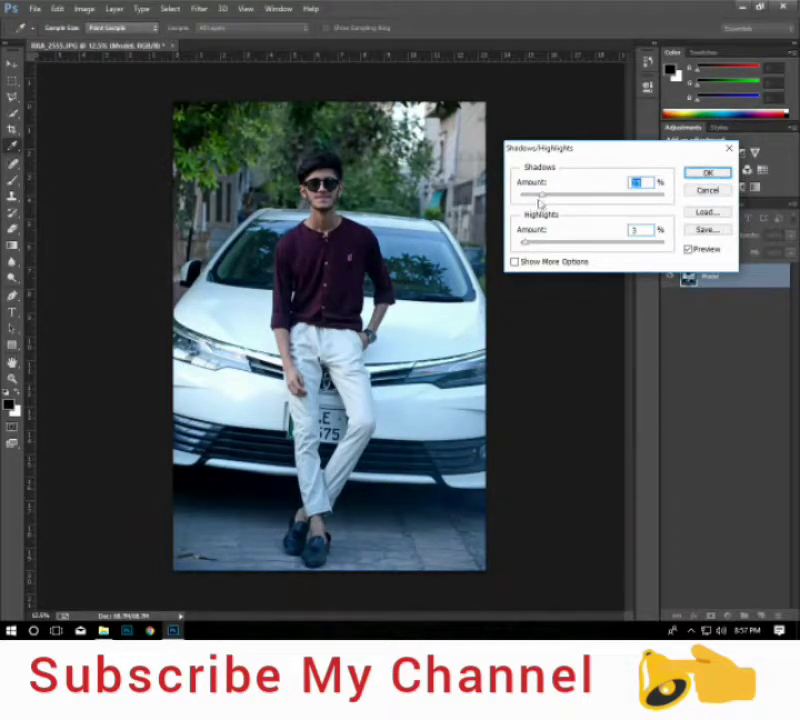
{"action": "left_click", "coordinate": [707, 173]}
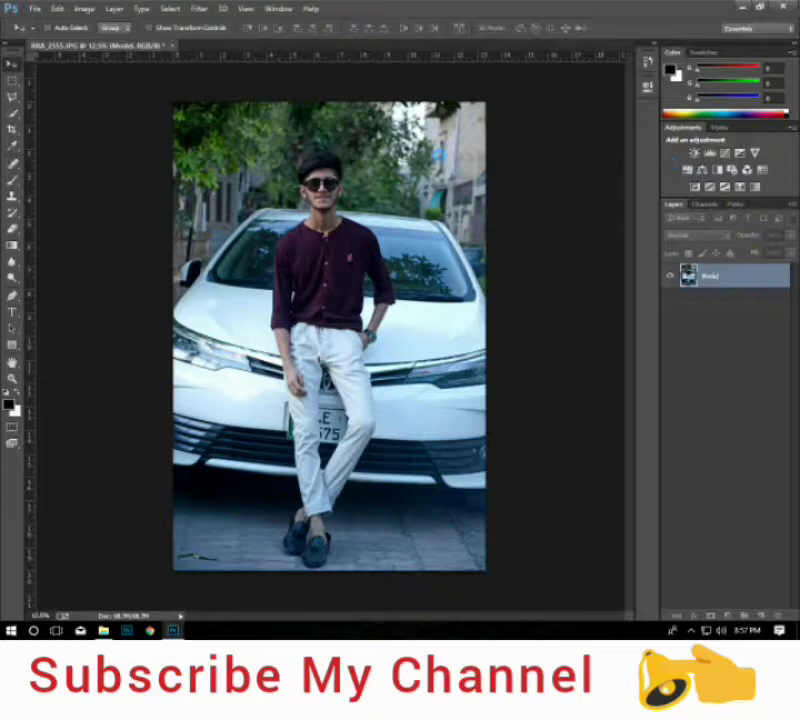
{"action": "left_click", "coordinate": [13, 112]}
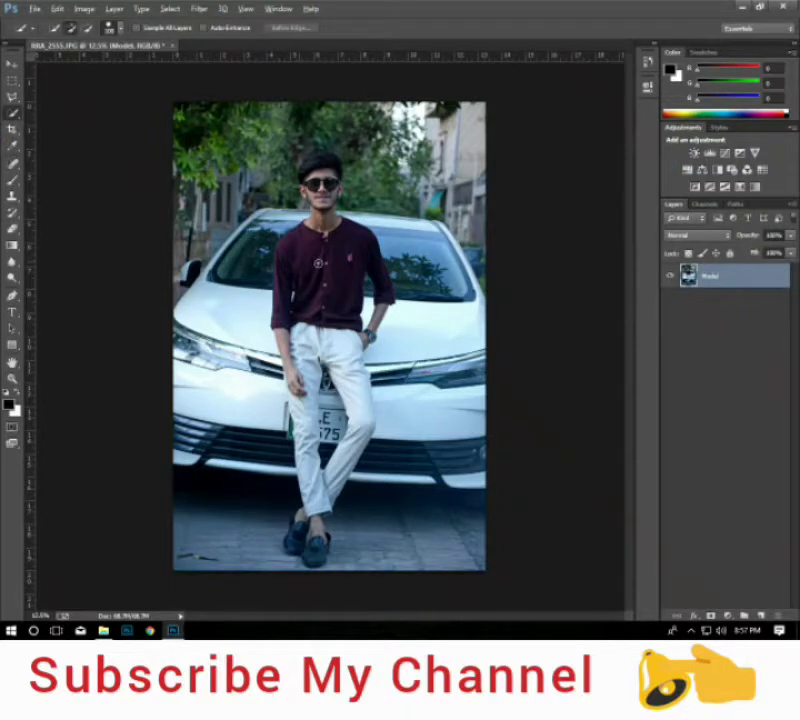
Quick-select the man's hair, face, neck, shoulder, shirt and white trousers.
{"action": "scroll", "coordinate": [332, 117], "scroll_direction": "up", "scroll_amount": 2}
{"action": "scroll", "coordinate": [330, 150], "scroll_direction": "up", "scroll_amount": 1}
{"action": "scroll", "coordinate": [321, 262], "scroll_direction": "up", "scroll_amount": 1}
{"action": "scroll", "coordinate": [323, 264], "scroll_direction": "down", "scroll_amount": 1}
{"action": "scroll", "coordinate": [322, 250], "scroll_direction": "down", "scroll_amount": 1}
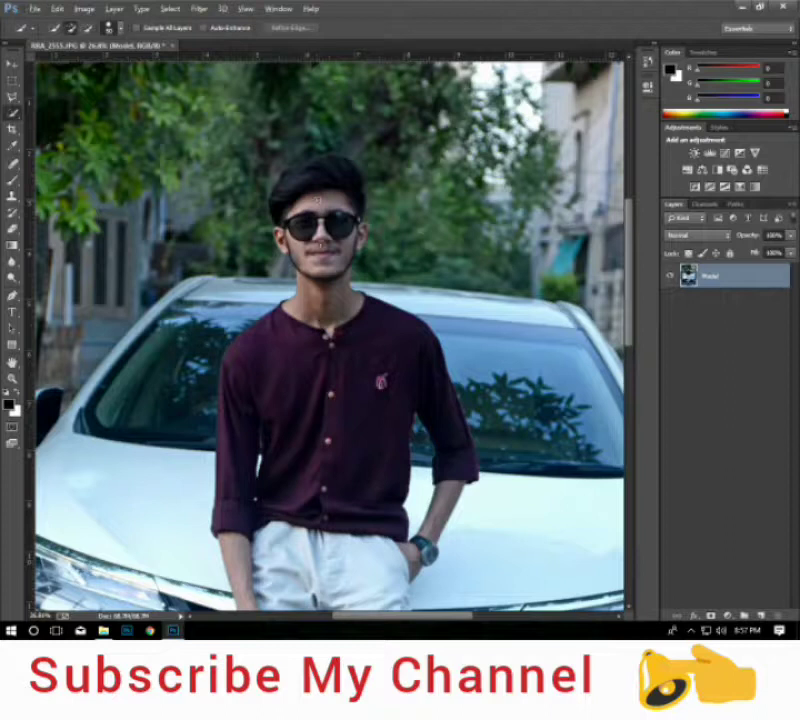
{"action": "left_click_drag", "start_coordinate": [330, 290], "coordinate": [355, 200]}
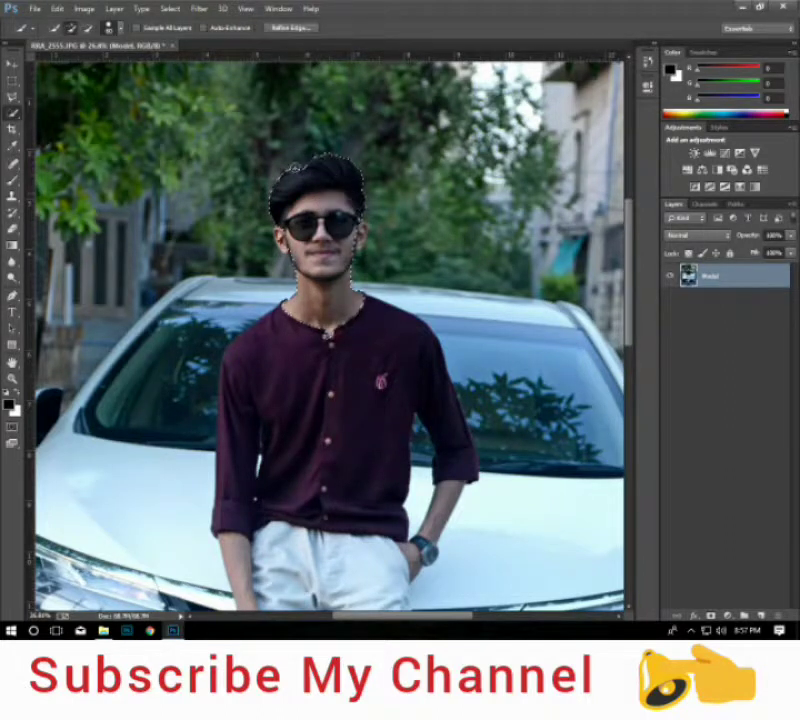
{"action": "scroll", "coordinate": [314, 288], "scroll_direction": "down", "scroll_amount": 3}
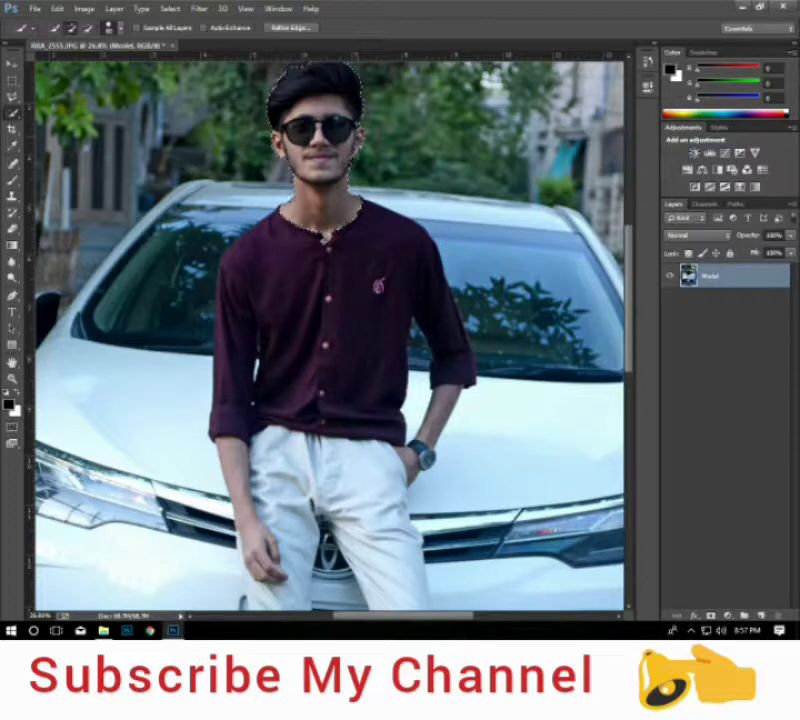
{"action": "scroll", "coordinate": [317, 260], "scroll_direction": "down", "scroll_amount": 1}
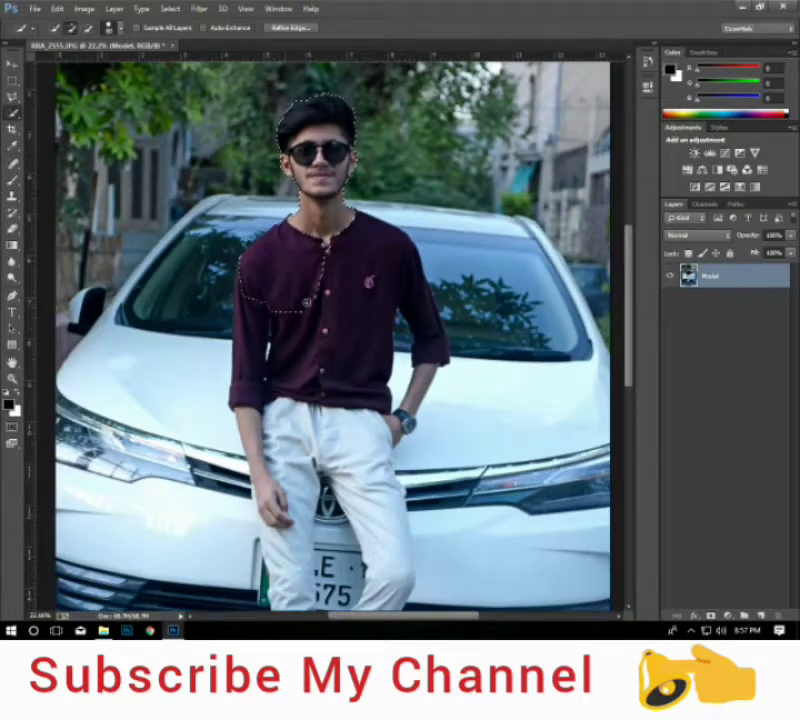
{"action": "mouse_move", "coordinate": [340, 290]}
{"action": "left_mouse_down"}
{"action": "mouse_move", "coordinate": [245, 360]}
{"action": "mouse_move", "coordinate": [310, 580]}
{"action": "left_mouse_up"}
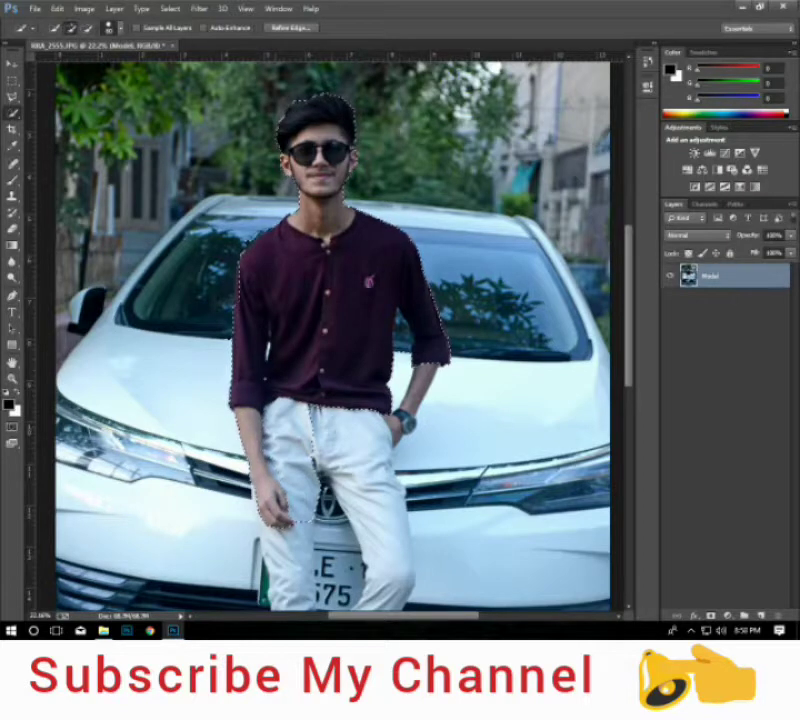
{"action": "left_click_drag", "start_coordinate": [395, 428], "coordinate": [392, 432]}
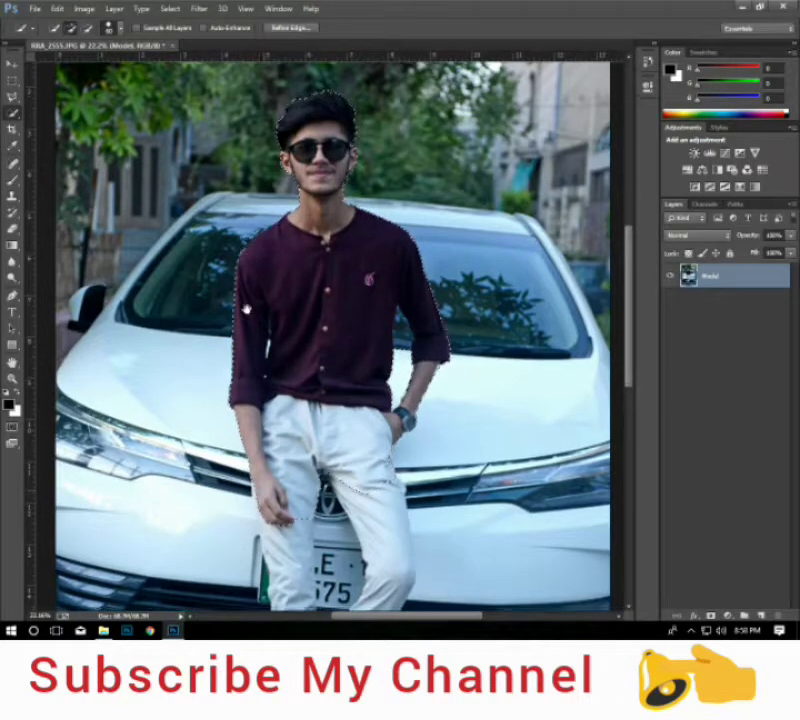
Extend the selection along the trousers and down to both shoes and the left ankle.
{"action": "scroll", "coordinate": [245, 307], "scroll_direction": "down", "scroll_amount": 5}
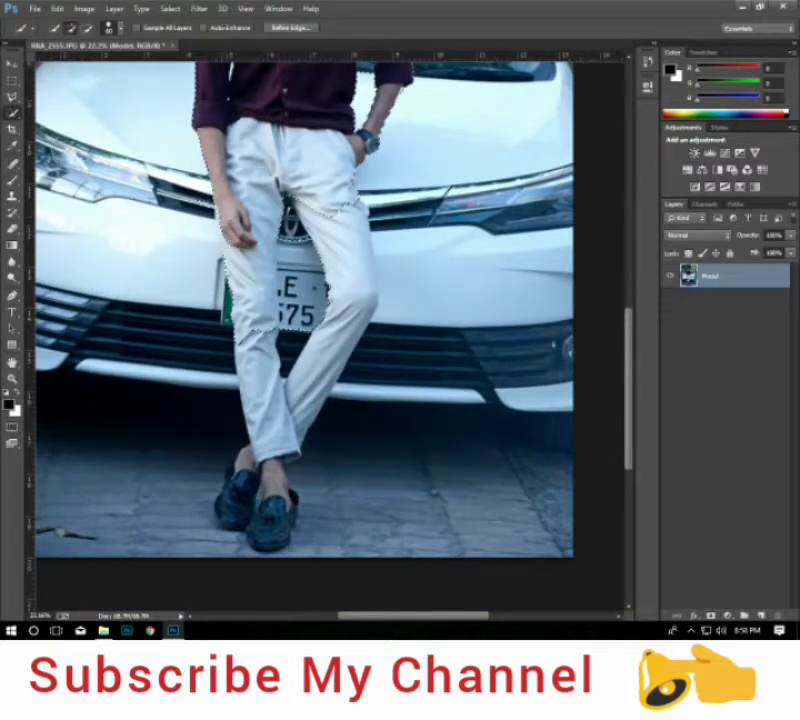
{"action": "scroll", "coordinate": [240, 230], "scroll_direction": "down", "scroll_amount": 1}
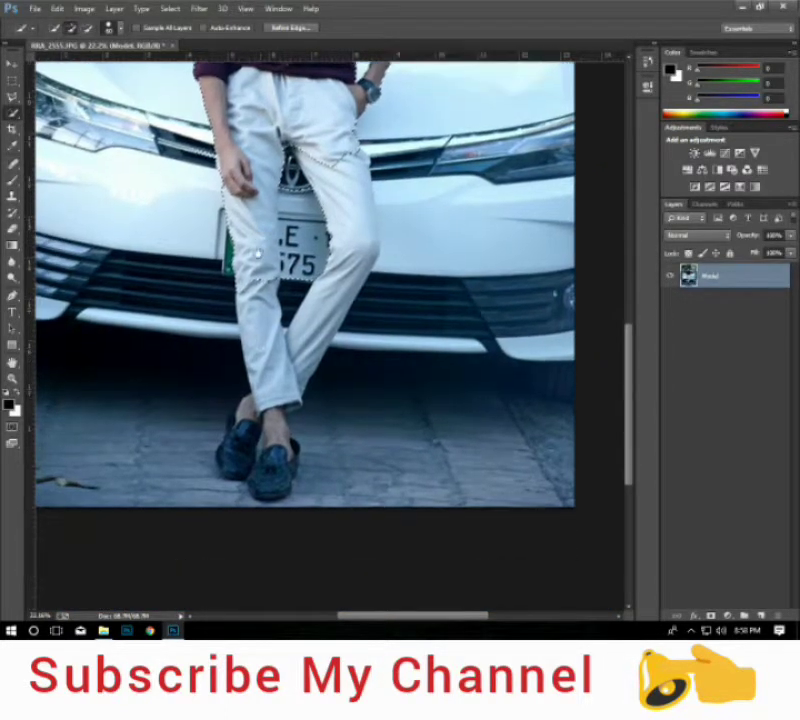
{"action": "scroll", "coordinate": [240, 230], "scroll_direction": "down", "scroll_amount": 2}
{"action": "left_click_drag", "start_coordinate": [345, 190], "coordinate": [270, 380]}
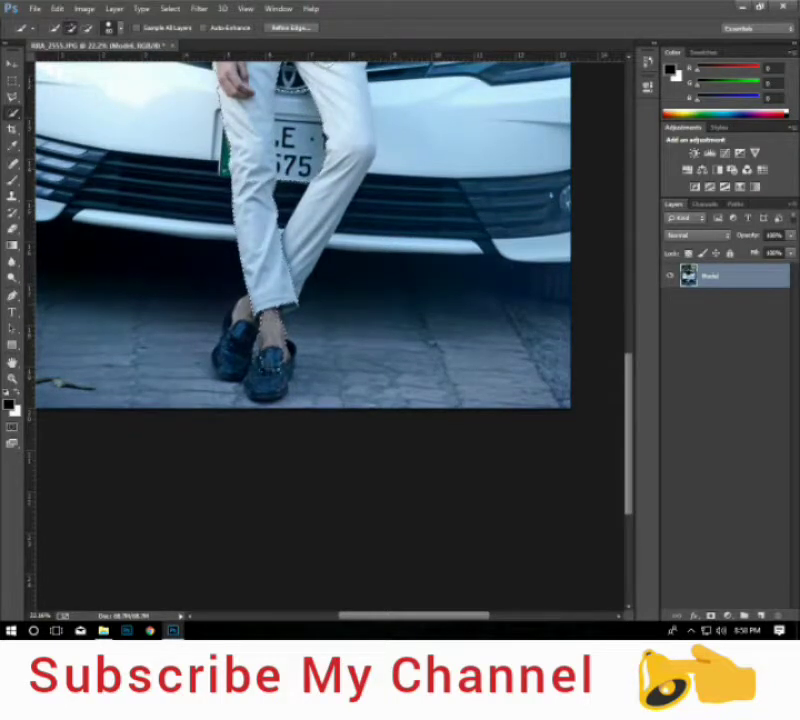
{"action": "left_click", "coordinate": [230, 318]}
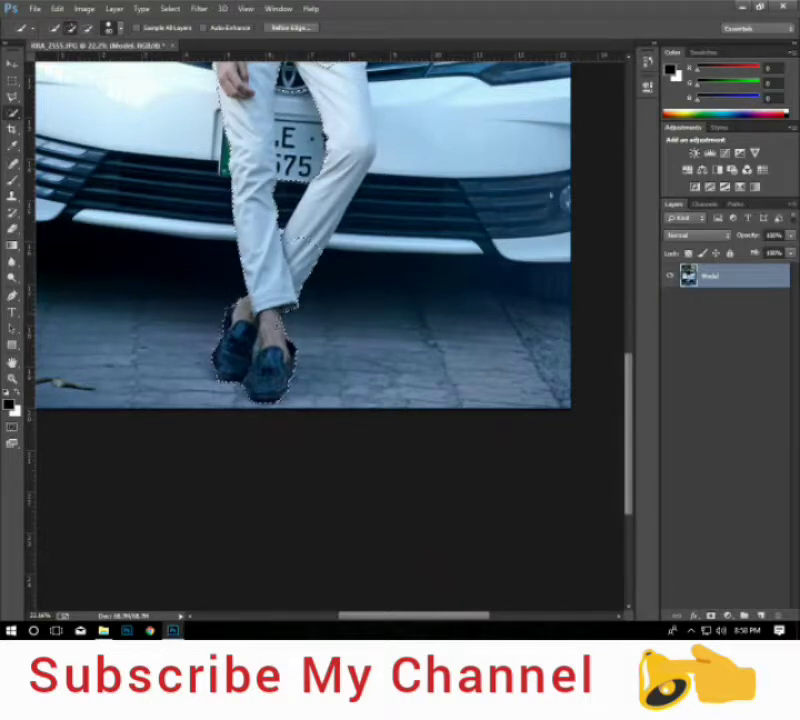
{"action": "left_click_drag", "start_coordinate": [286, 330], "coordinate": [267, 408]}
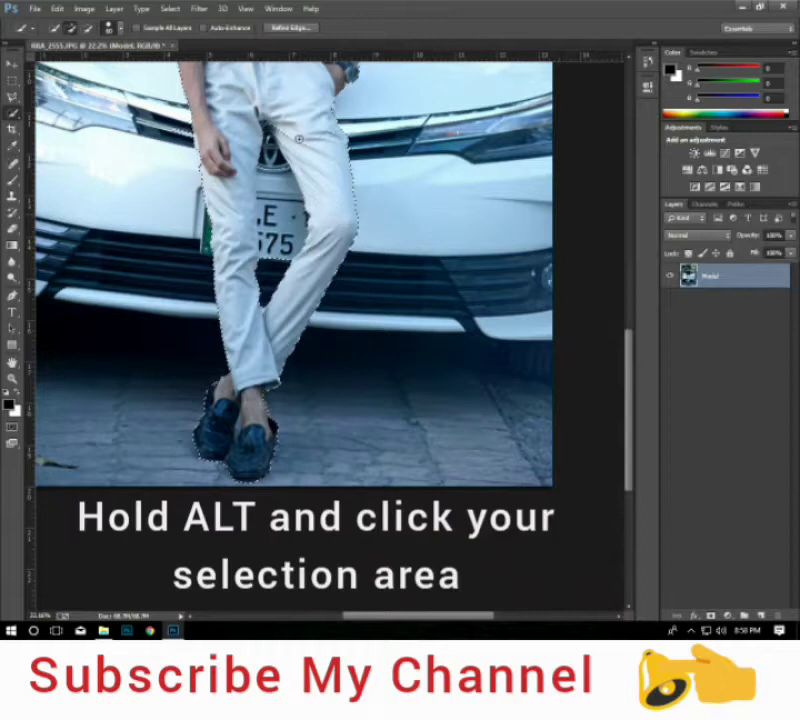
Use Alt to subtract stray car and street areas, checking the selection edges.
{"action": "key", "text": "alt"}
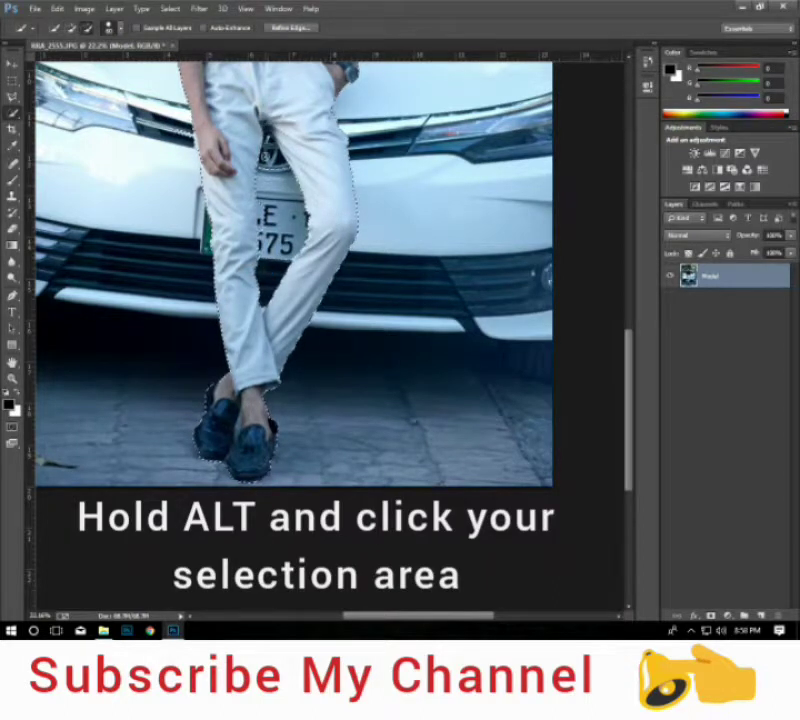
{"action": "key", "text": "alt"}
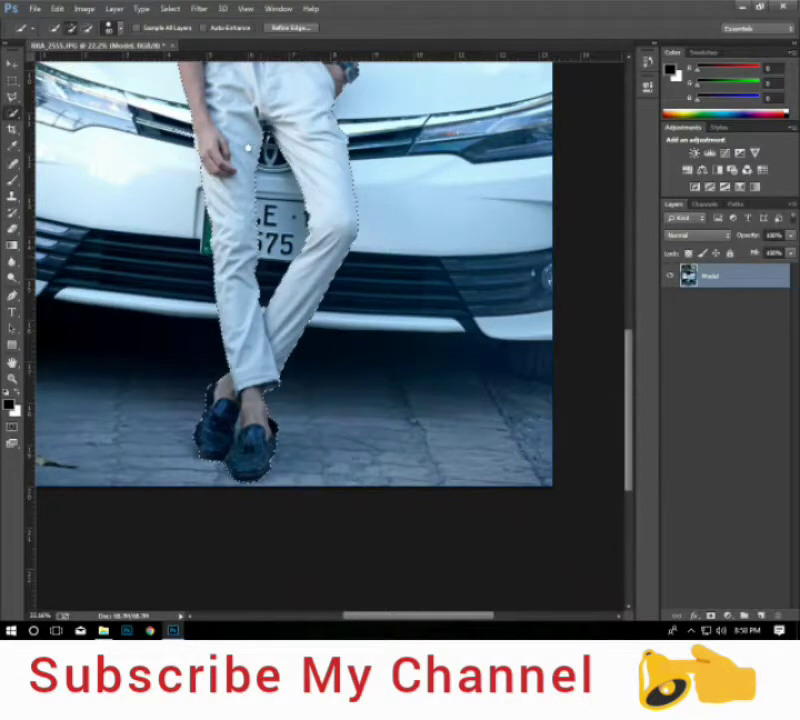
{"action": "scroll", "coordinate": [290, 330], "scroll_direction": "up", "scroll_amount": 4}
{"action": "scroll", "coordinate": [290, 330], "scroll_direction": "up", "scroll_amount": 2}
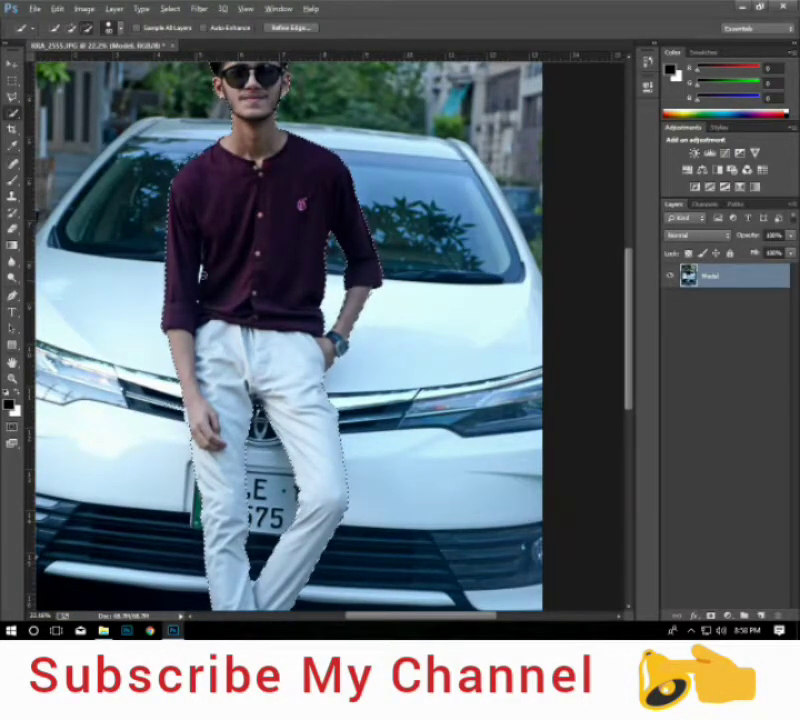
{"action": "scroll", "coordinate": [293, 370], "scroll_direction": "down", "scroll_amount": 3}
{"action": "scroll", "coordinate": [293, 370], "scroll_direction": "down", "scroll_amount": 1}
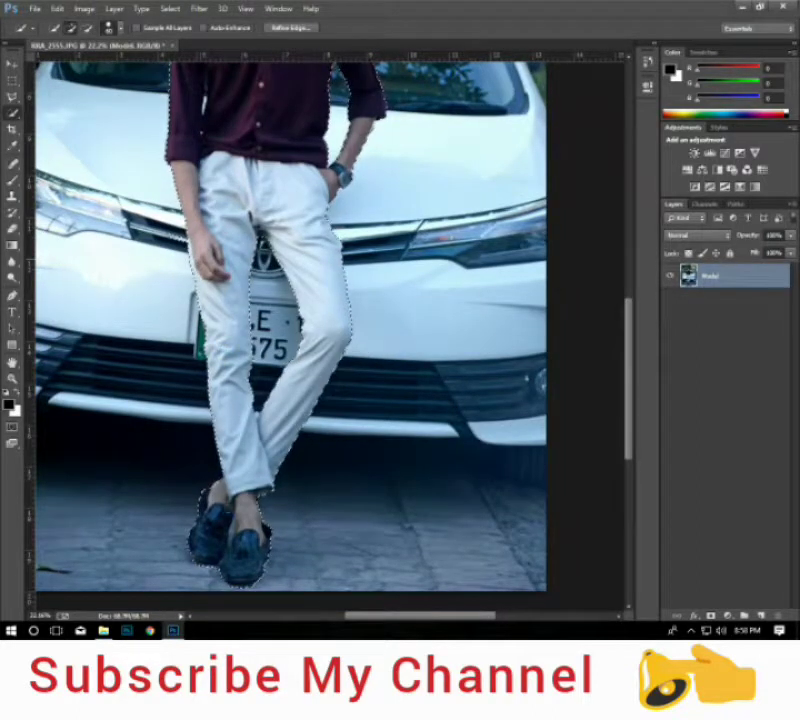
{"action": "scroll", "coordinate": [221, 533], "scroll_direction": "up", "scroll_amount": 2}
{"action": "scroll", "coordinate": [224, 535], "scroll_direction": "up", "scroll_amount": 1}
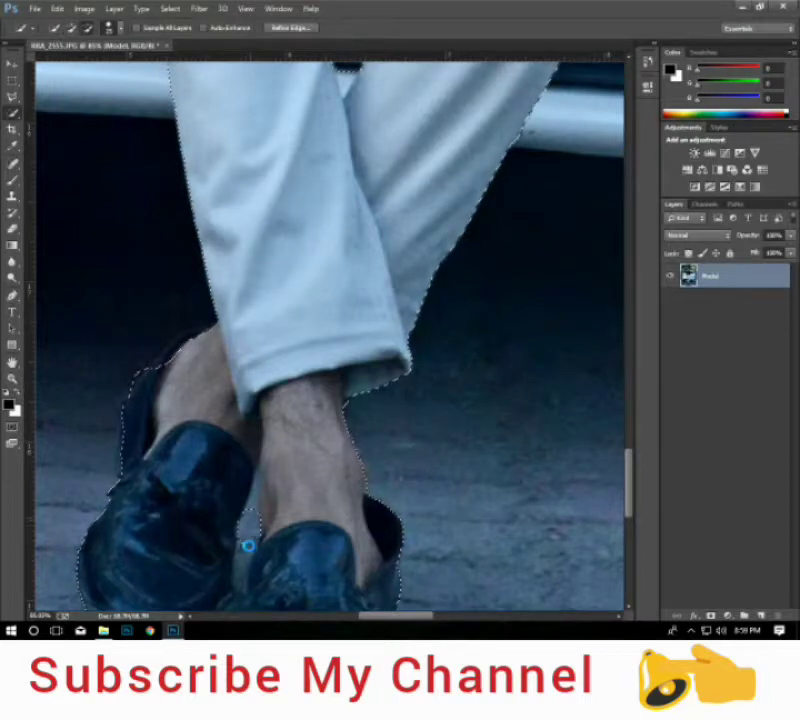
{"action": "scroll", "coordinate": [248, 546], "scroll_direction": "down", "scroll_amount": 2}
{"action": "scroll", "coordinate": [250, 540], "scroll_direction": "down", "scroll_amount": 1}
{"action": "scroll", "coordinate": [283, 466], "scroll_direction": "down", "scroll_amount": 1}
{"action": "scroll", "coordinate": [290, 500], "scroll_direction": "down", "scroll_amount": 1}
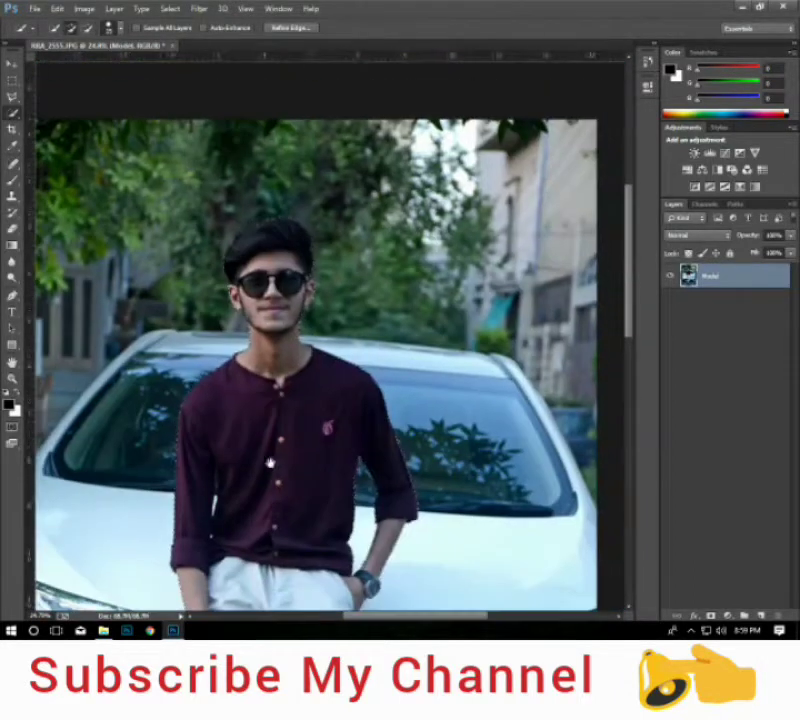
{"action": "scroll", "coordinate": [300, 518], "scroll_direction": "down", "scroll_amount": 1}
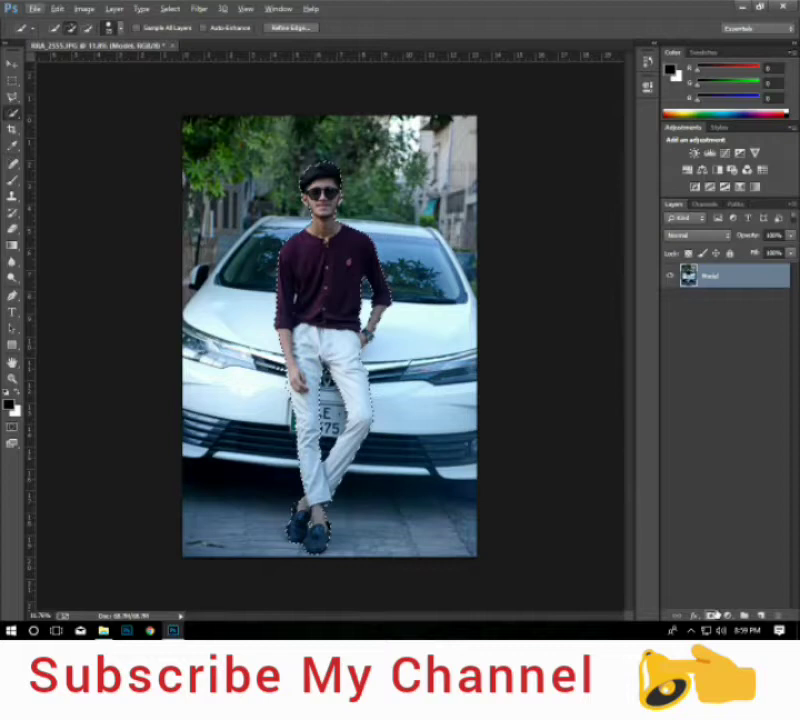
Add a layer mask from the selection to hide everything but the man.
{"action": "left_click", "coordinate": [712, 613]}
{"action": "scroll", "coordinate": [292, 218], "scroll_direction": "up", "scroll_amount": 1}
{"action": "scroll", "coordinate": [292, 218], "scroll_direction": "up", "scroll_amount": 1}
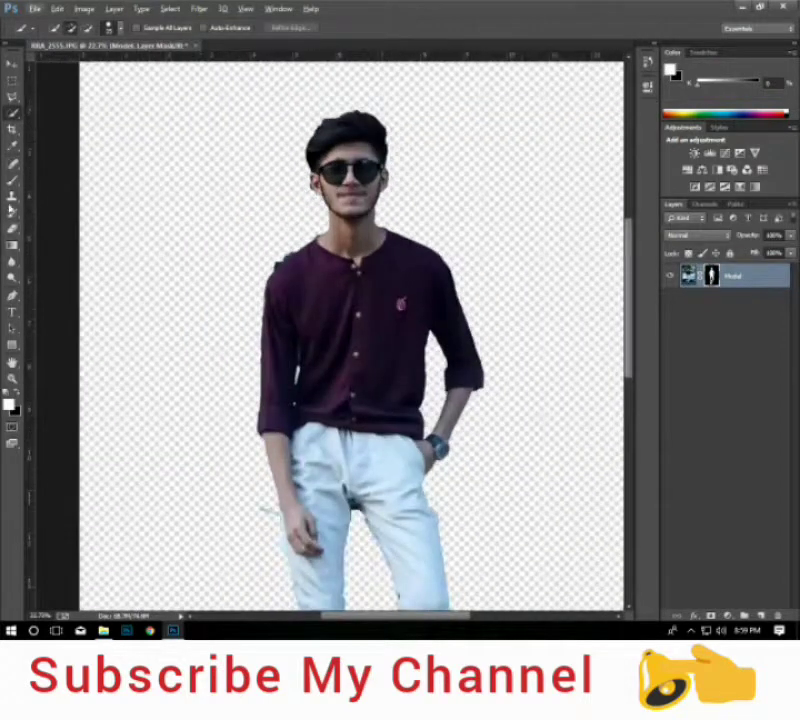
Brush the mask to restore the left leg, right thigh and left shoe edges.
{"action": "left_click", "coordinate": [12, 180]}
{"action": "scroll", "coordinate": [395, 218], "scroll_direction": "up", "scroll_amount": 3}
{"action": "scroll", "coordinate": [355, 240], "scroll_direction": "up", "scroll_amount": 1}
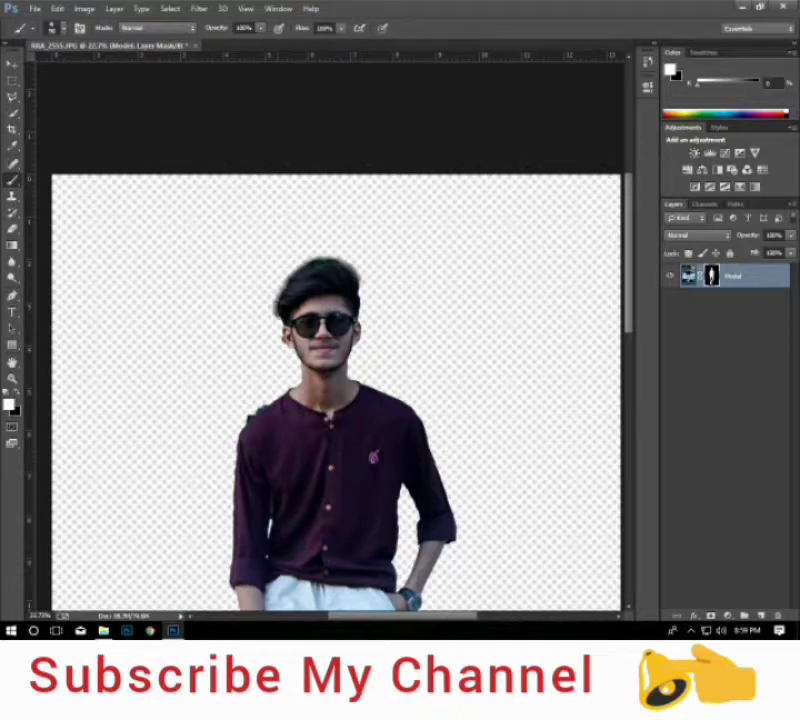
{"action": "left_click_drag", "start_coordinate": [250, 445], "coordinate": [212, 170]}
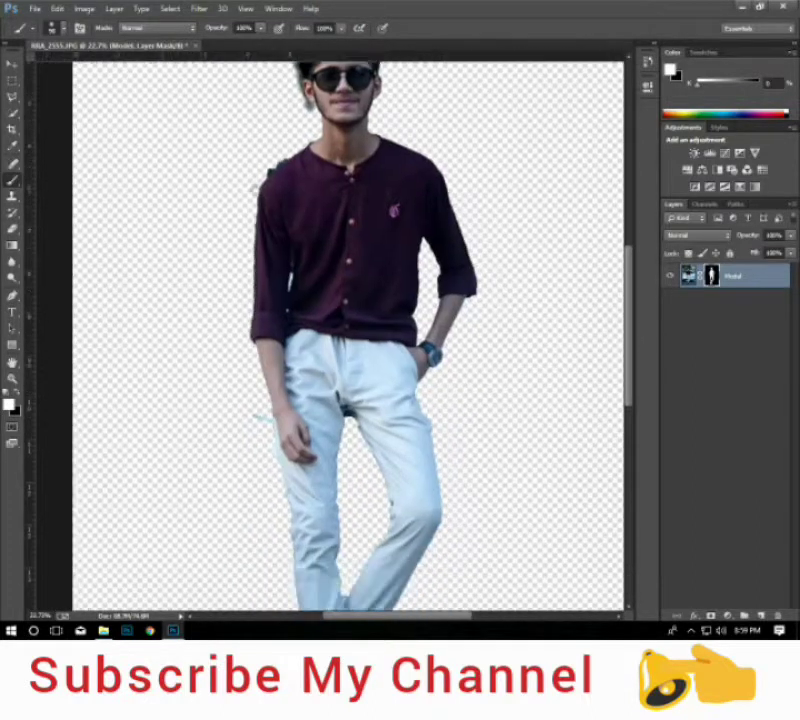
{"action": "left_click_drag", "start_coordinate": [200, 380], "coordinate": [240, 450]}
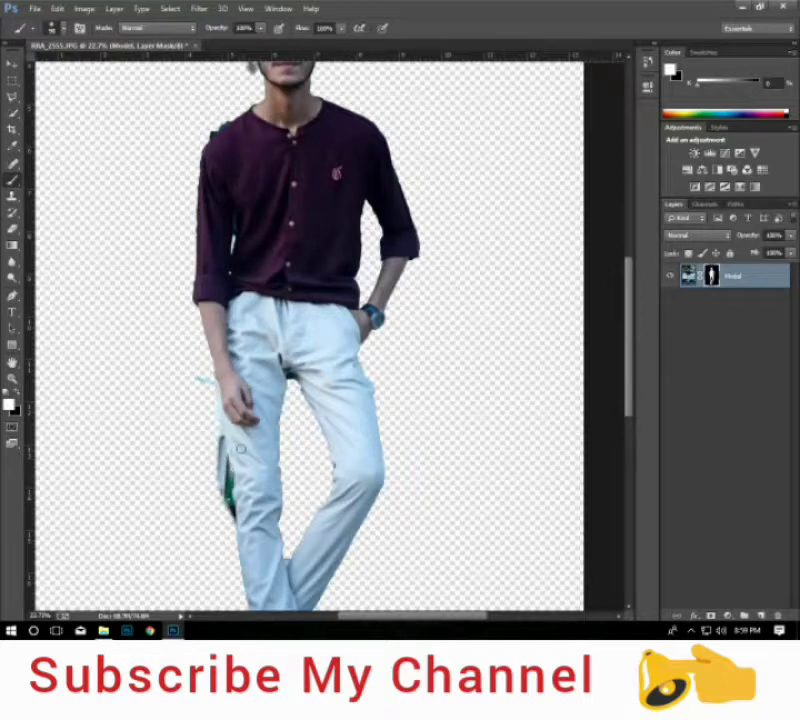
{"action": "left_click_drag", "start_coordinate": [296, 447], "coordinate": [263, 401]}
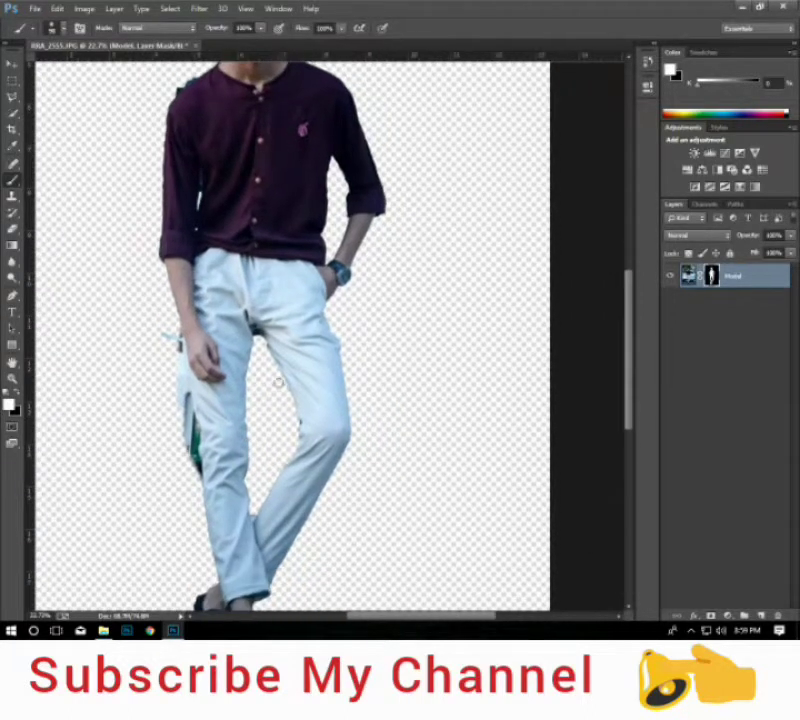
{"action": "left_click_drag", "start_coordinate": [342, 335], "coordinate": [331, 377]}
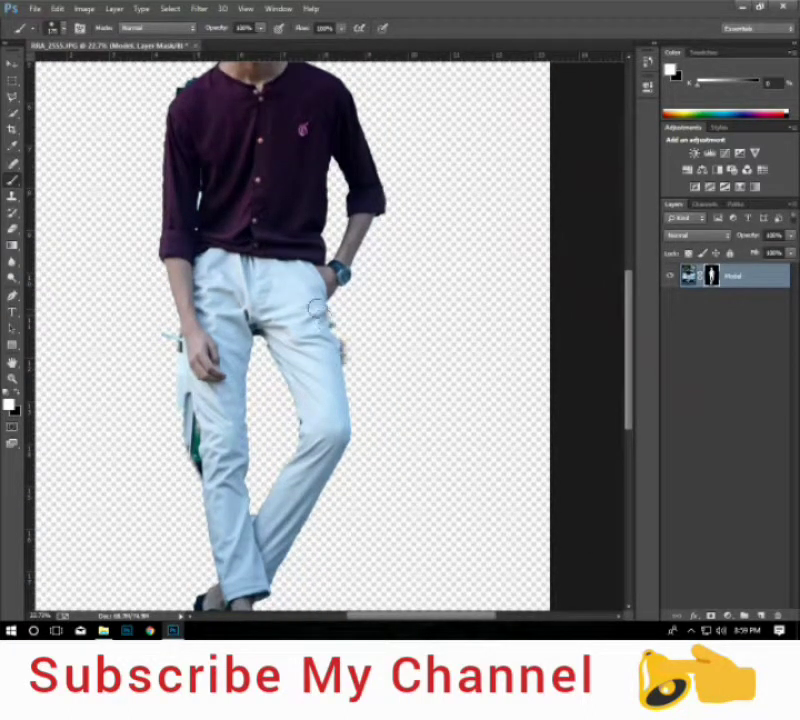
{"action": "scroll", "coordinate": [280, 407], "scroll_direction": "down", "scroll_amount": 3}
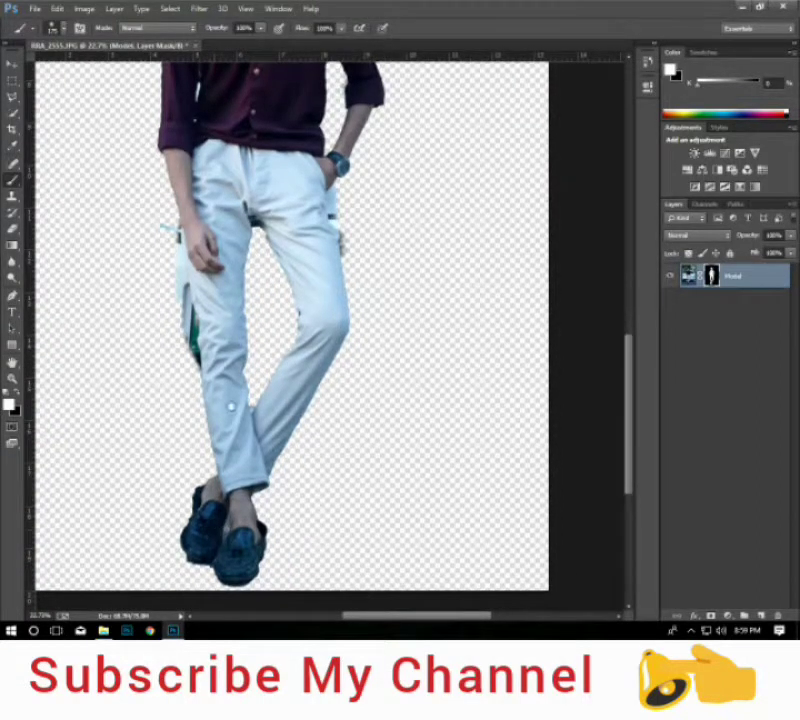
{"action": "left_click_drag", "start_coordinate": [232, 407], "coordinate": [250, 272]}
{"action": "mouse_move", "coordinate": [210, 335]}
{"action": "left_mouse_down"}
{"action": "mouse_move", "coordinate": [225, 360]}
{"action": "mouse_move", "coordinate": [205, 425]}
{"action": "mouse_move", "coordinate": [270, 440]}
{"action": "mouse_move", "coordinate": [295, 395]}
{"action": "mouse_move", "coordinate": [292, 378]}
{"action": "left_mouse_up"}
{"action": "left_click_drag", "start_coordinate": [200, 420], "coordinate": [205, 372]}
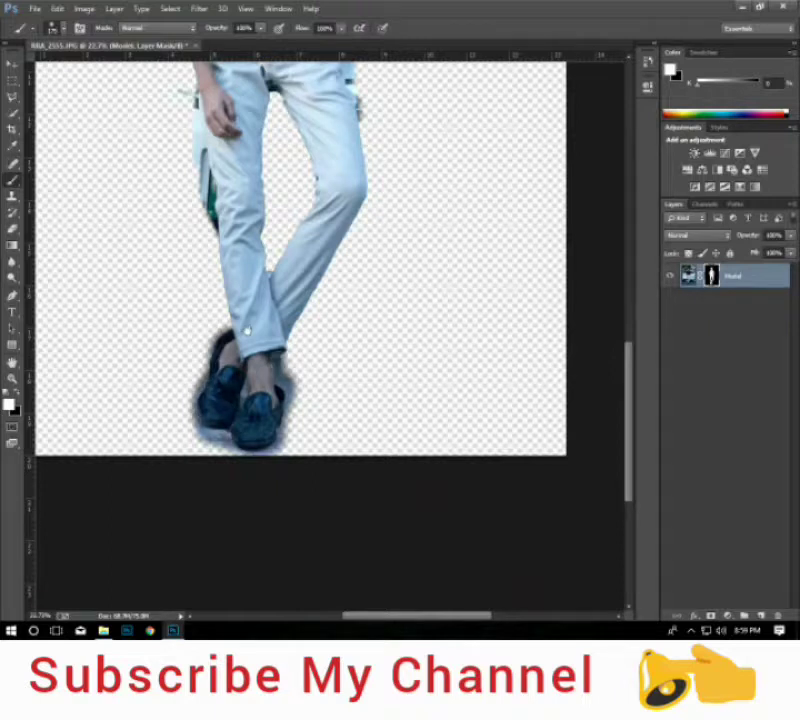
{"action": "left_click_drag", "start_coordinate": [296, 173], "coordinate": [286, 277]}
{"action": "left_click_drag", "start_coordinate": [143, 130], "coordinate": [159, 289]}
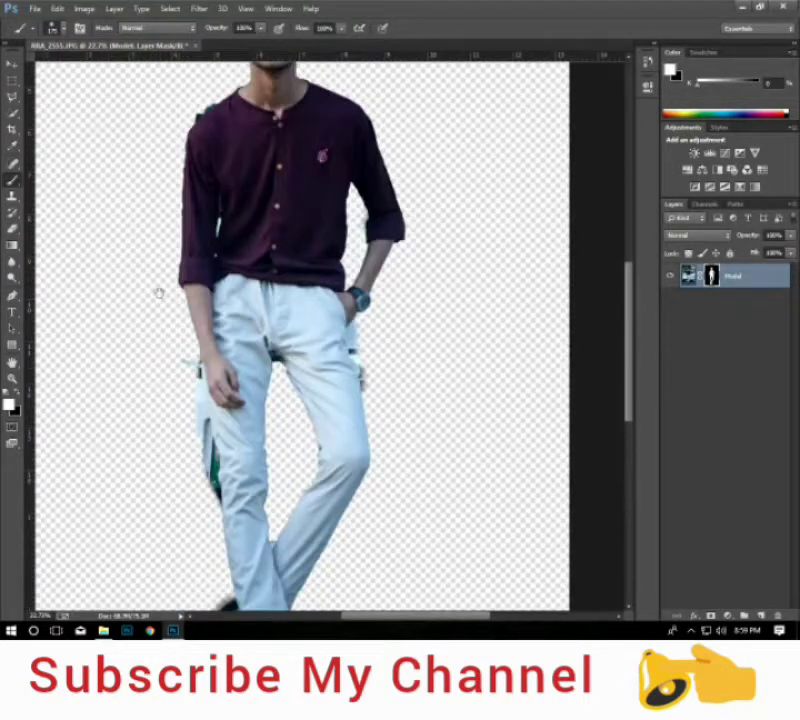
Zoom in on the head and paint back the mask area beside the right ear.
{"action": "left_click", "coordinate": [12, 296]}
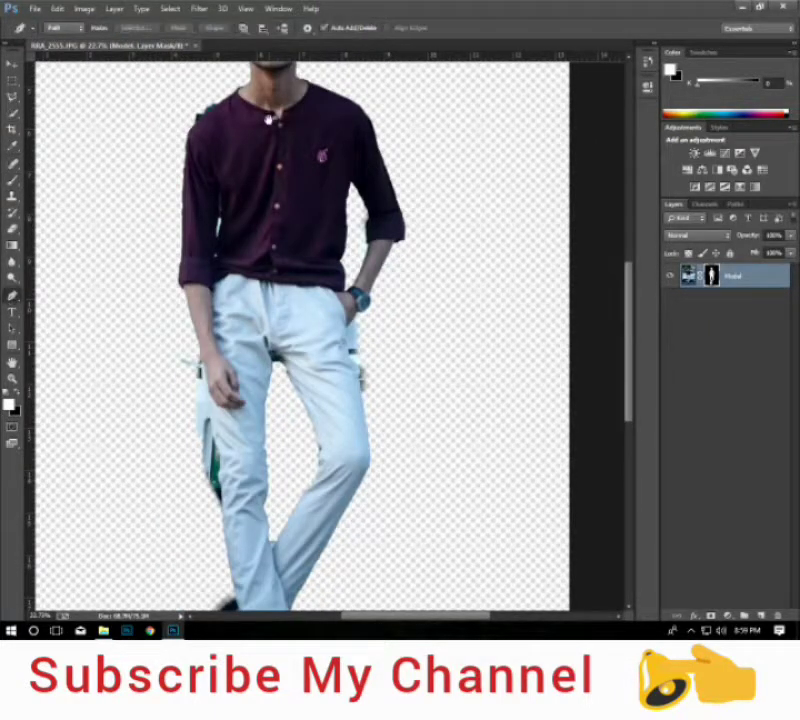
{"action": "scroll", "coordinate": [207, 133], "scroll_direction": "up", "scroll_amount": 5}
{"action": "key", "text": "ctrl+plus"}
{"action": "scroll", "coordinate": [207, 133], "scroll_direction": "up", "scroll_amount": 3}
{"action": "scroll", "coordinate": [300, 250], "scroll_direction": "up", "scroll_amount": 3}
{"action": "scroll", "coordinate": [405, 264], "scroll_direction": "down", "scroll_amount": 2}
{"action": "left_click", "coordinate": [13, 180]}
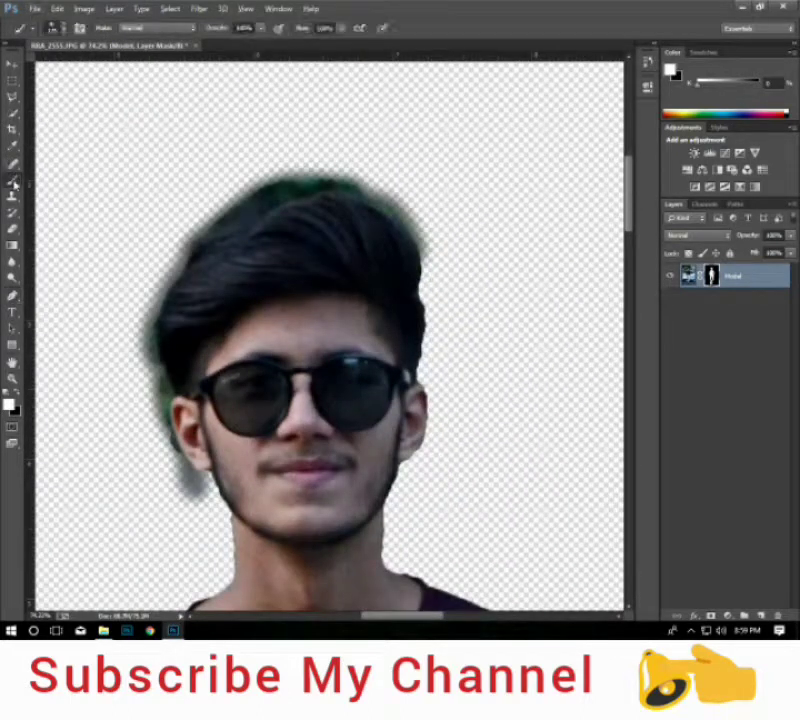
{"action": "mouse_move", "coordinate": [434, 429]}
{"action": "left_mouse_down"}
{"action": "mouse_move", "coordinate": [441, 352]}
{"action": "mouse_move", "coordinate": [462, 395]}
{"action": "left_mouse_up"}
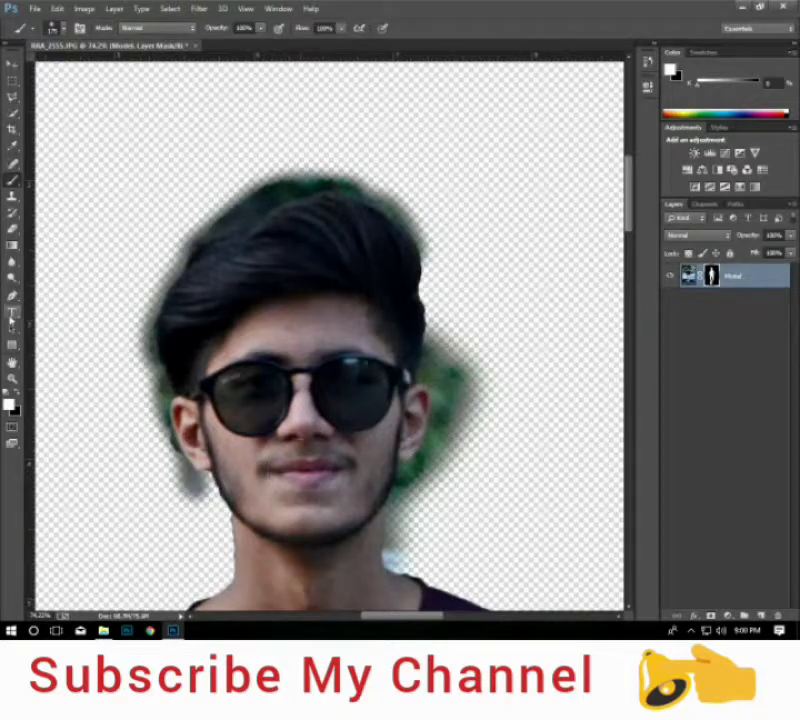
{"action": "left_click", "coordinate": [13, 296]}
{"action": "scroll", "coordinate": [405, 600], "scroll_direction": "up", "scroll_amount": 2}
Pen-trace the hair edge from the ear up and across the top of the head.
{"action": "scroll", "coordinate": [405, 600], "scroll_direction": "up", "scroll_amount": 2}
{"action": "scroll", "coordinate": [405, 550], "scroll_direction": "down", "scroll_amount": 1}
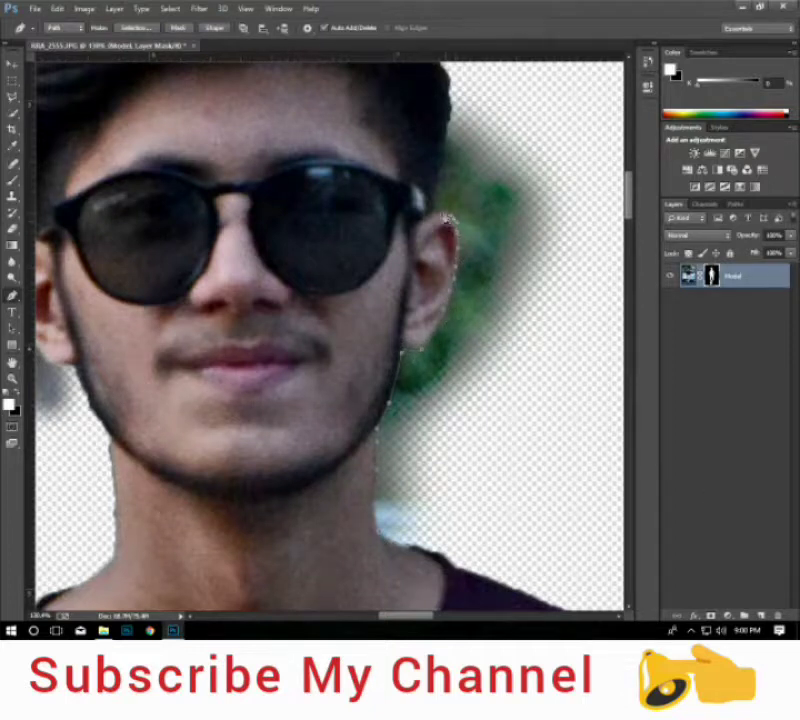
{"action": "left_click_drag", "start_coordinate": [434, 168], "coordinate": [378, 393]}
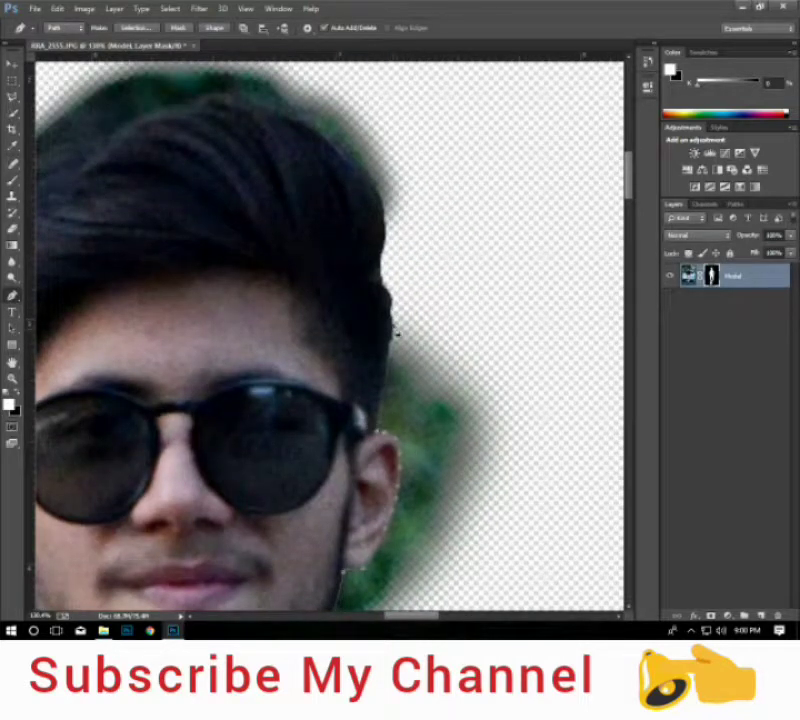
{"action": "left_click", "coordinate": [391, 301]}
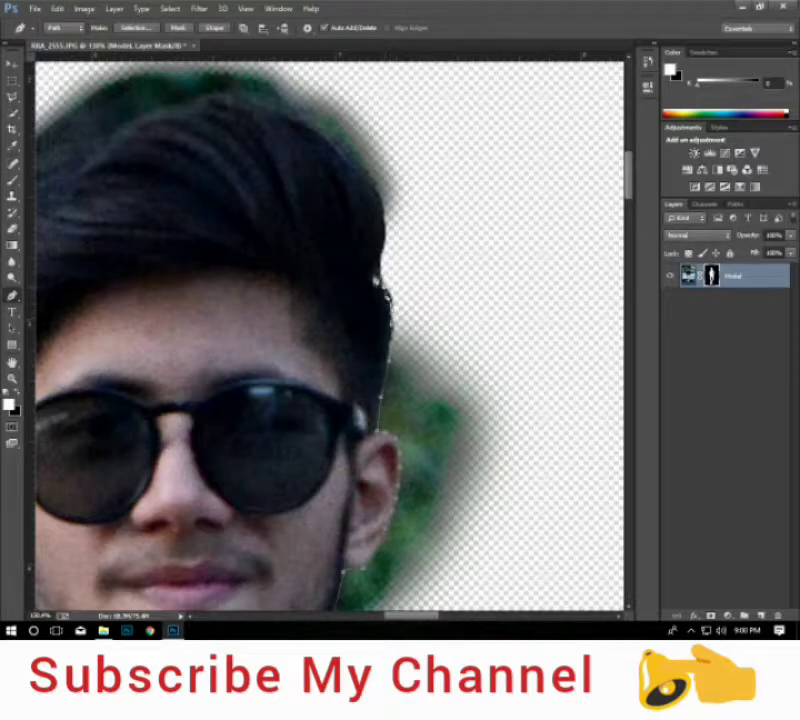
{"action": "left_click", "coordinate": [357, 263]}
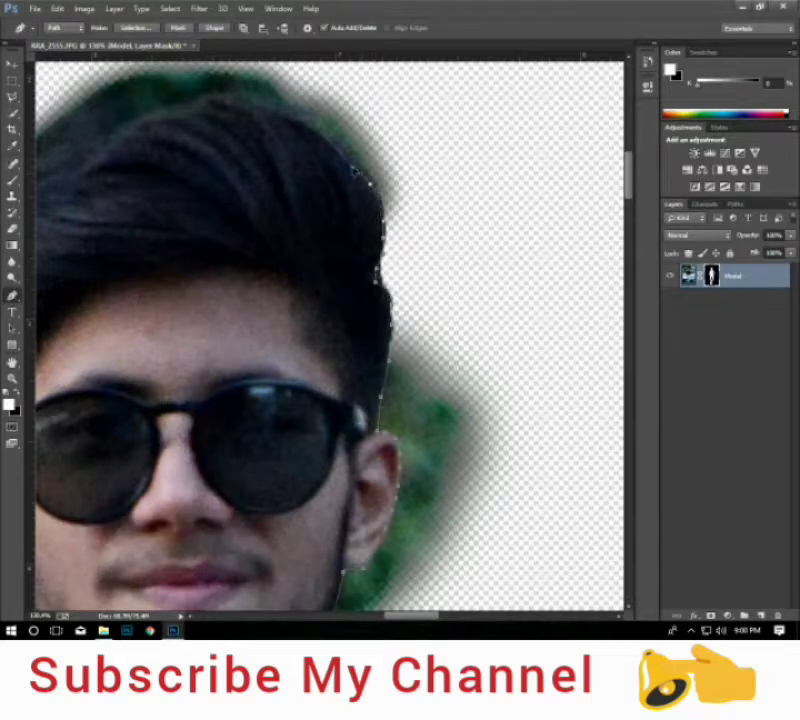
{"action": "left_click_drag", "start_coordinate": [339, 187], "coordinate": [444, 273]}
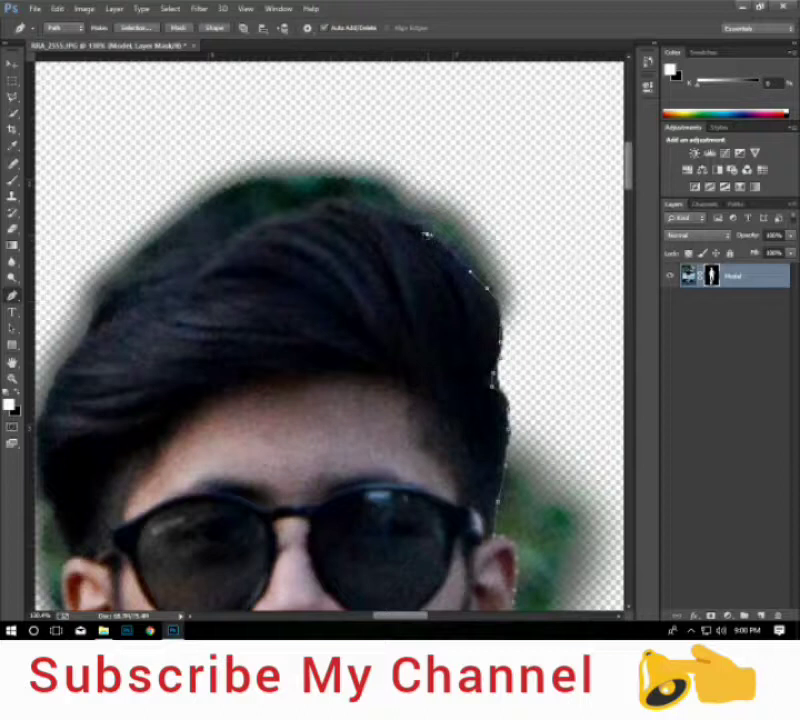
{"action": "left_click", "coordinate": [384, 220]}
{"action": "left_click", "coordinate": [378, 209]}
{"action": "left_click", "coordinate": [346, 203]}
{"action": "left_click", "coordinate": [306, 211]}
{"action": "left_click", "coordinate": [268, 224]}
{"action": "left_click", "coordinate": [252, 230]}
{"action": "left_click", "coordinate": [240, 241]}
{"action": "left_click", "coordinate": [193, 277]}
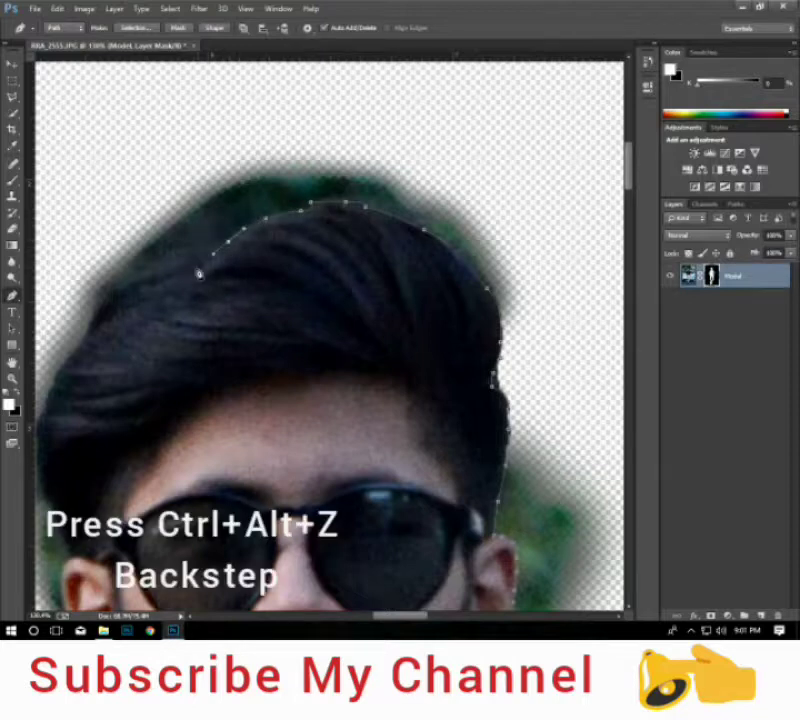
Undo misplaced anchors and re-trace the left hair edge, curving around the ear.
{"action": "left_click_drag", "start_coordinate": [255, 197], "coordinate": [300, 164]}
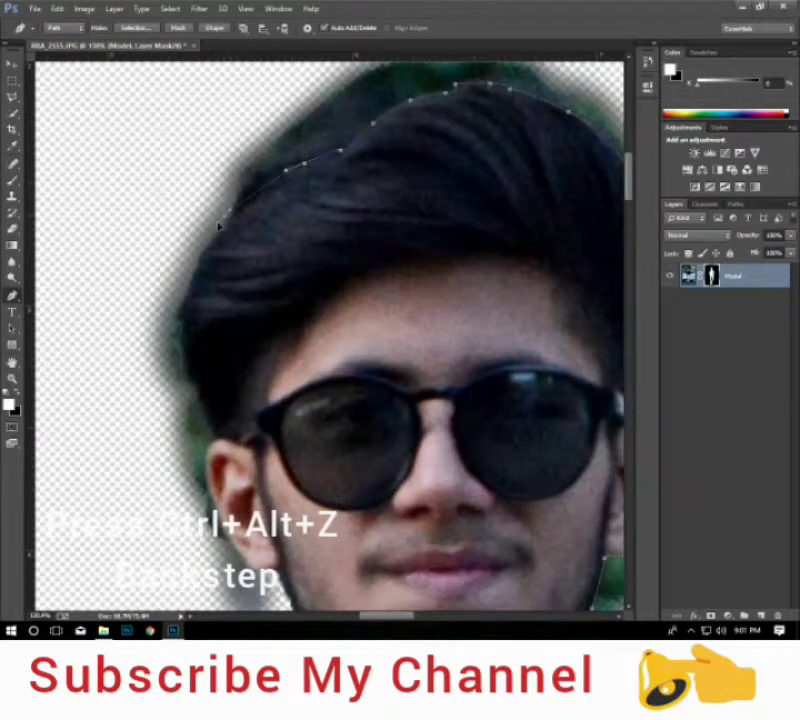
{"action": "key", "text": "ctrl+alt+z"}
{"action": "key", "text": "ctrl+alt+z"}
{"action": "key", "text": "ctrl+alt+z"}
{"action": "left_click", "coordinate": [304, 143]}
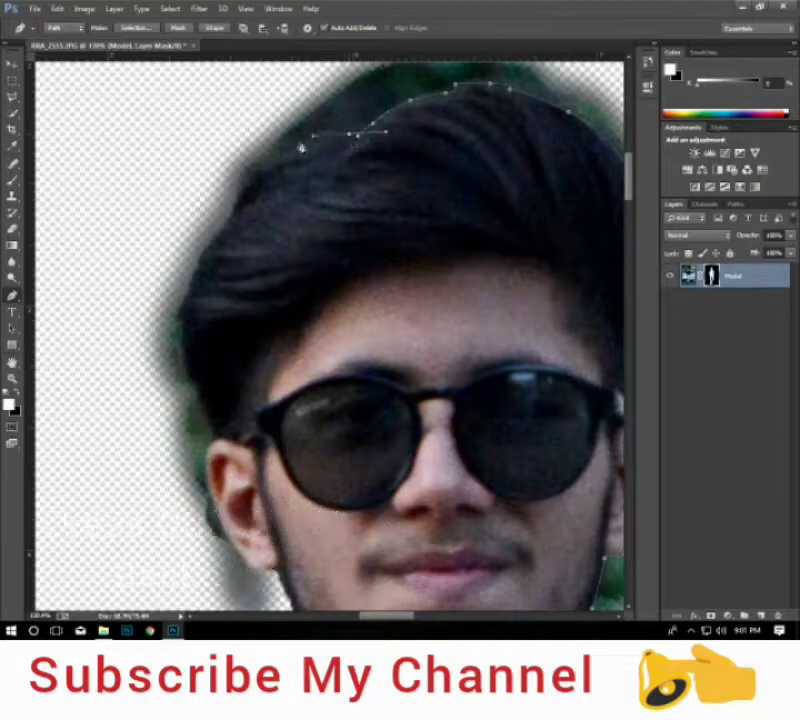
{"action": "left_click", "coordinate": [258, 173]}
{"action": "left_click", "coordinate": [248, 184]}
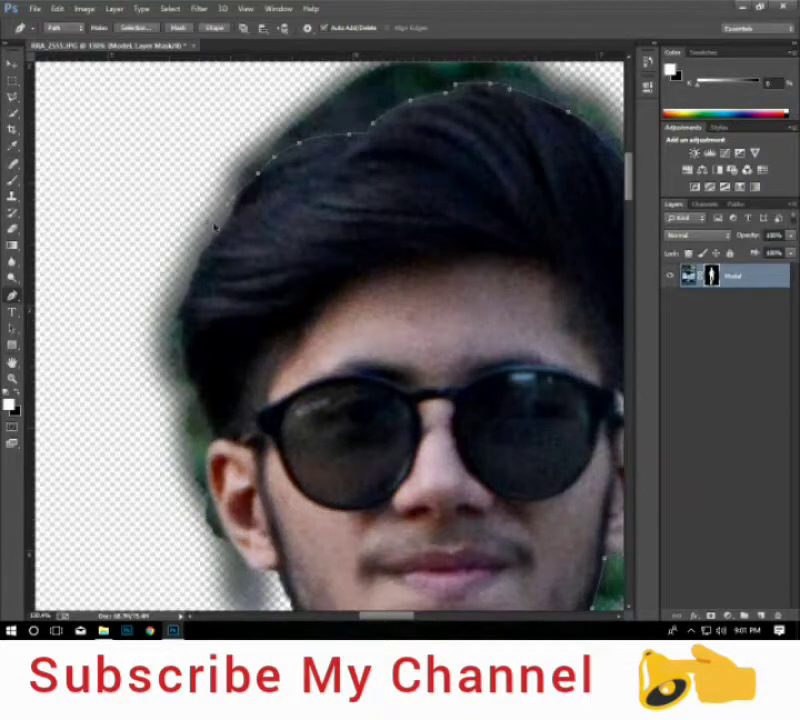
{"action": "left_click_drag", "start_coordinate": [208, 240], "coordinate": [216, 207]}
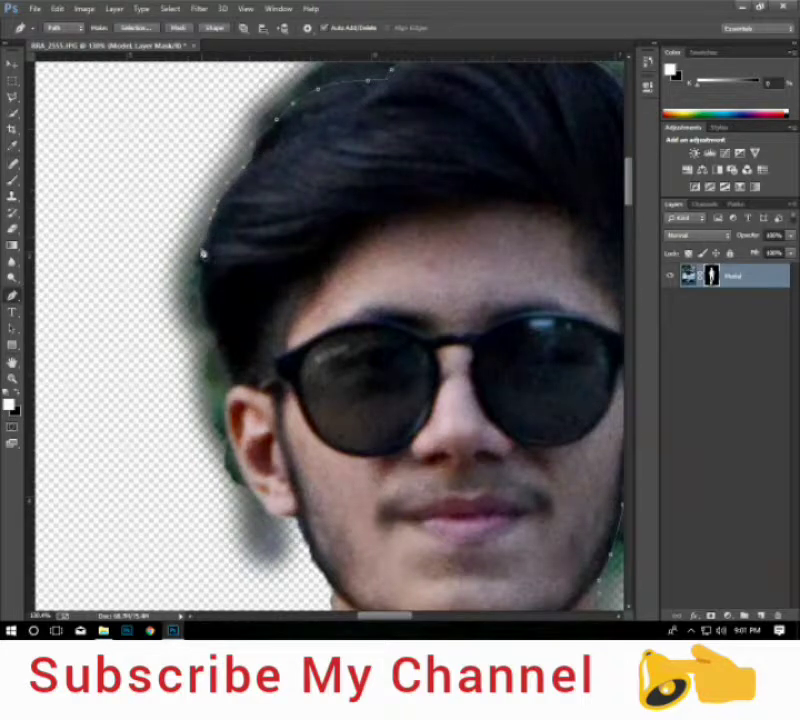
{"action": "left_click", "coordinate": [198, 281]}
{"action": "left_click", "coordinate": [238, 373]}
{"action": "left_click_drag", "start_coordinate": [236, 372], "coordinate": [134, 240]}
Loop the path around the head's right side and close it.
{"action": "scroll", "coordinate": [218, 300], "scroll_direction": "down", "scroll_amount": 4}
{"action": "scroll", "coordinate": [222, 285], "scroll_direction": "down", "scroll_amount": 1}
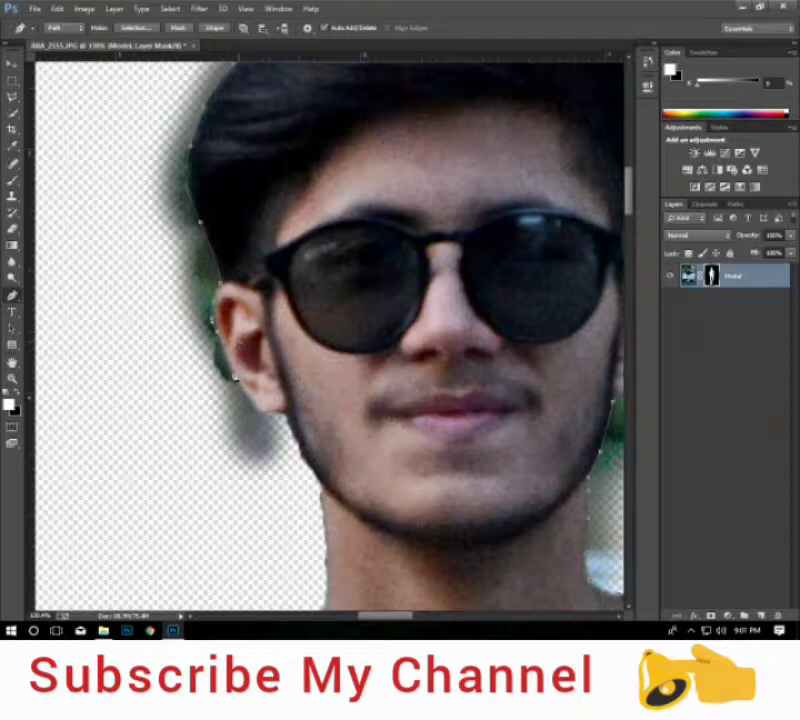
{"action": "scroll", "coordinate": [245, 398], "scroll_direction": "down", "scroll_amount": 4}
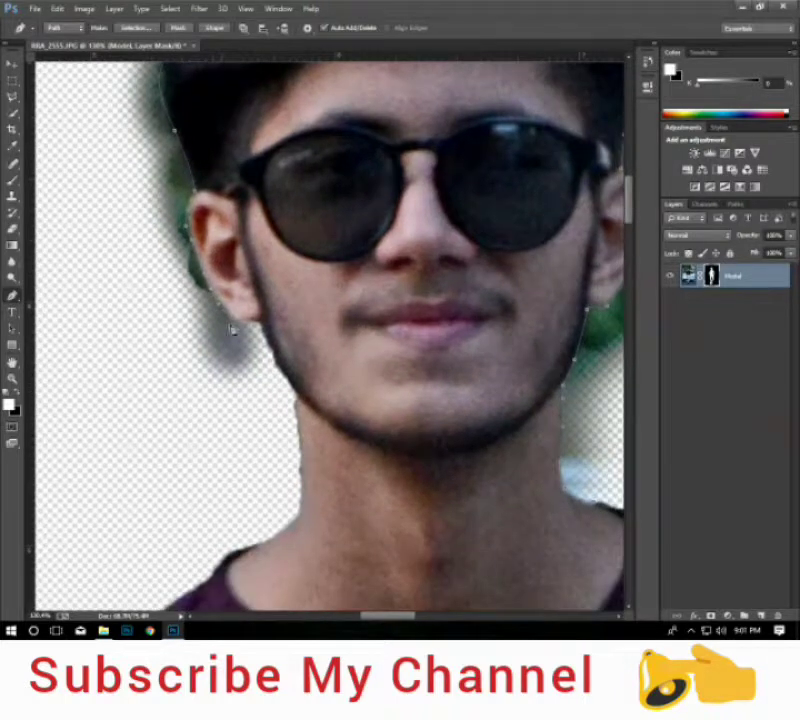
{"action": "scroll", "coordinate": [256, 348], "scroll_direction": "down", "scroll_amount": 3}
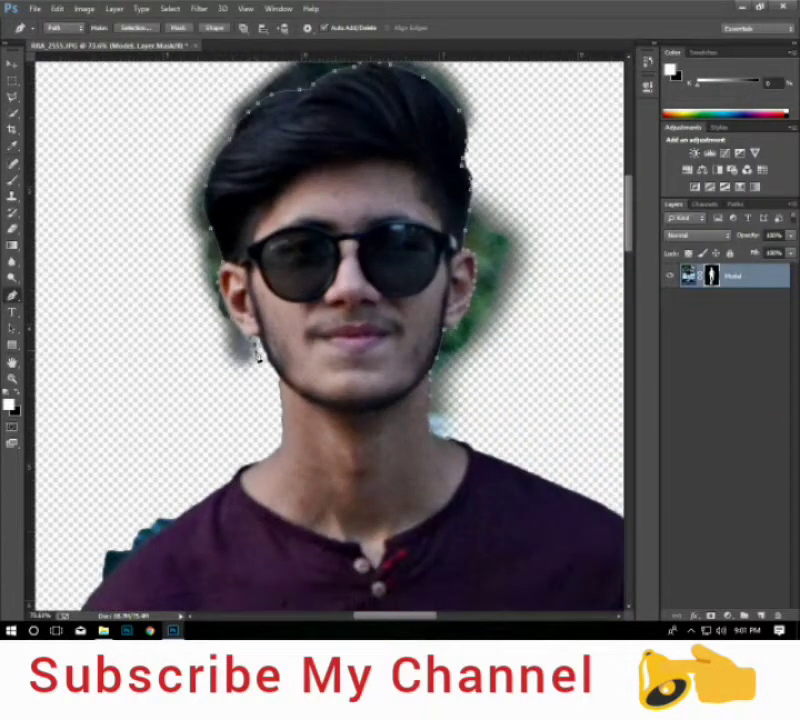
{"action": "scroll", "coordinate": [256, 348], "scroll_direction": "down", "scroll_amount": 1}
{"action": "left_click_drag", "start_coordinate": [130, 200], "coordinate": [232, 110]}
{"action": "left_click", "coordinate": [310, 73]}
{"action": "left_click", "coordinate": [383, 73]}
{"action": "left_click", "coordinate": [447, 95]}
{"action": "left_click", "coordinate": [513, 208]}
{"action": "left_click", "coordinate": [517, 308]}
Convert the head path into a selection and hide the green halo on the mask.
{"action": "right_click", "coordinate": [407, 334]}
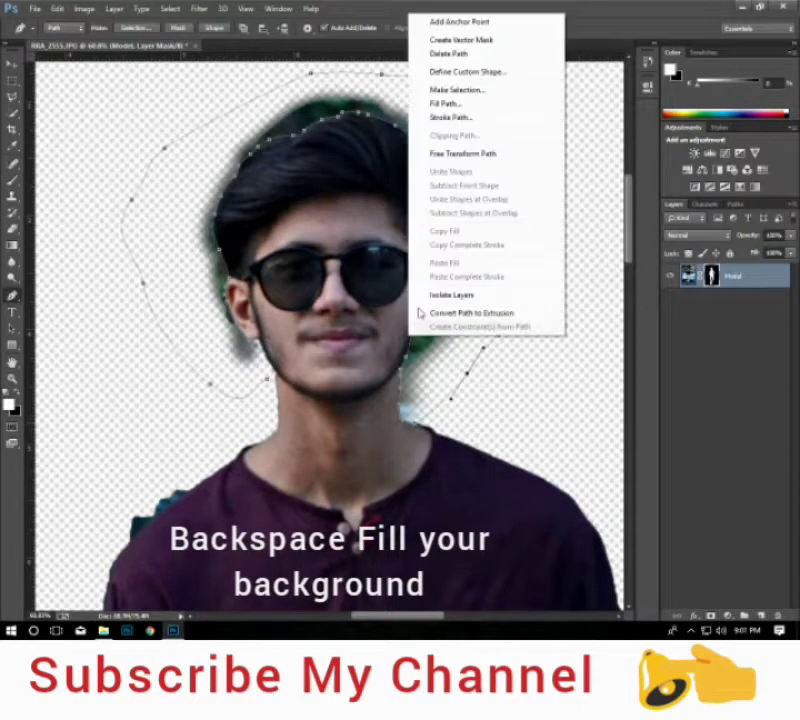
{"action": "left_click", "coordinate": [472, 88]}
{"action": "key", "text": "Return"}
{"action": "key", "text": "ctrl+d"}
{"action": "scroll", "coordinate": [175, 461], "scroll_direction": "down", "scroll_amount": 3}
Pen-trace around the teal strap scrap outside the left shoulder.
{"action": "scroll", "coordinate": [318, 355], "scroll_direction": "up", "scroll_amount": 3}
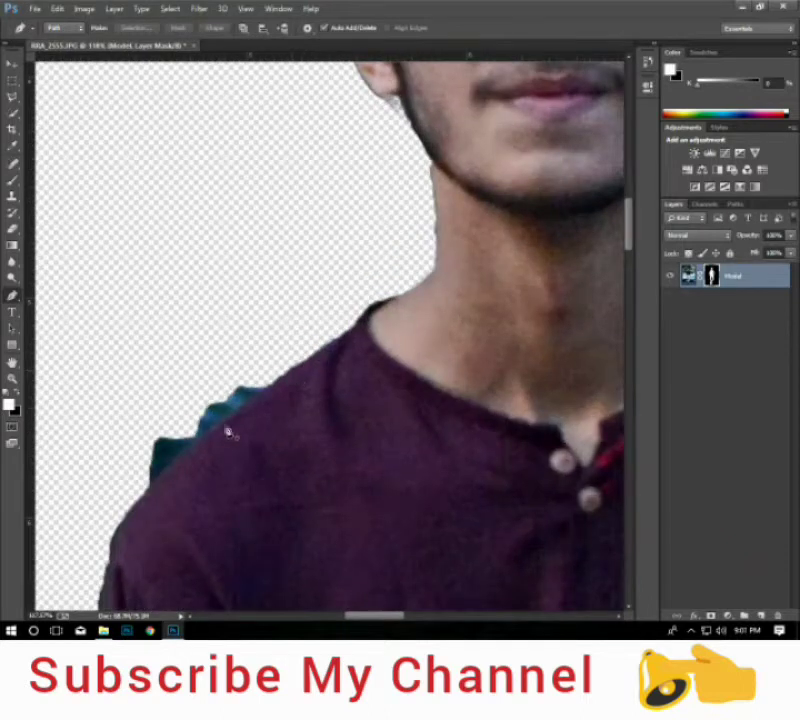
{"action": "scroll", "coordinate": [263, 383], "scroll_direction": "up", "scroll_amount": 2}
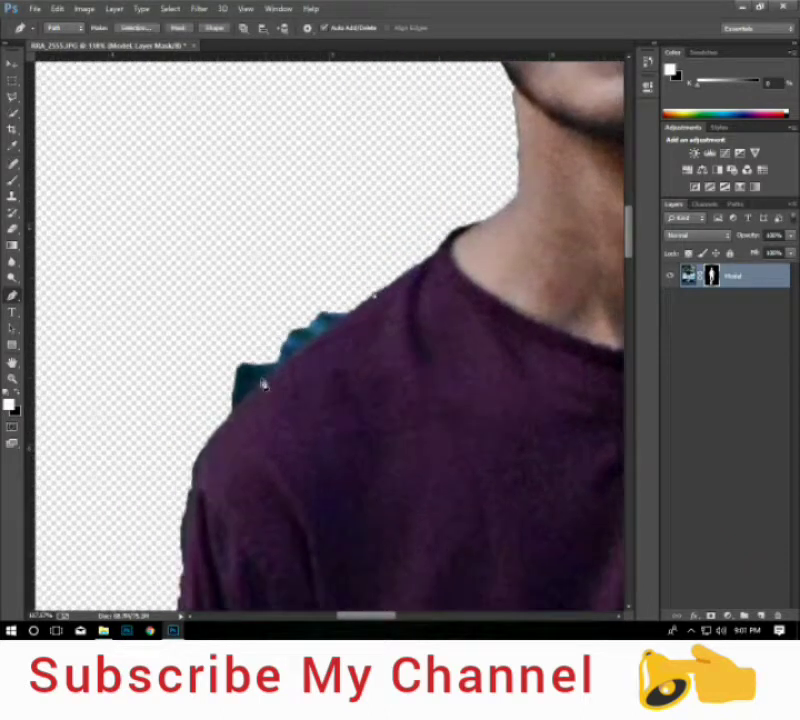
{"action": "left_click", "coordinate": [212, 447]}
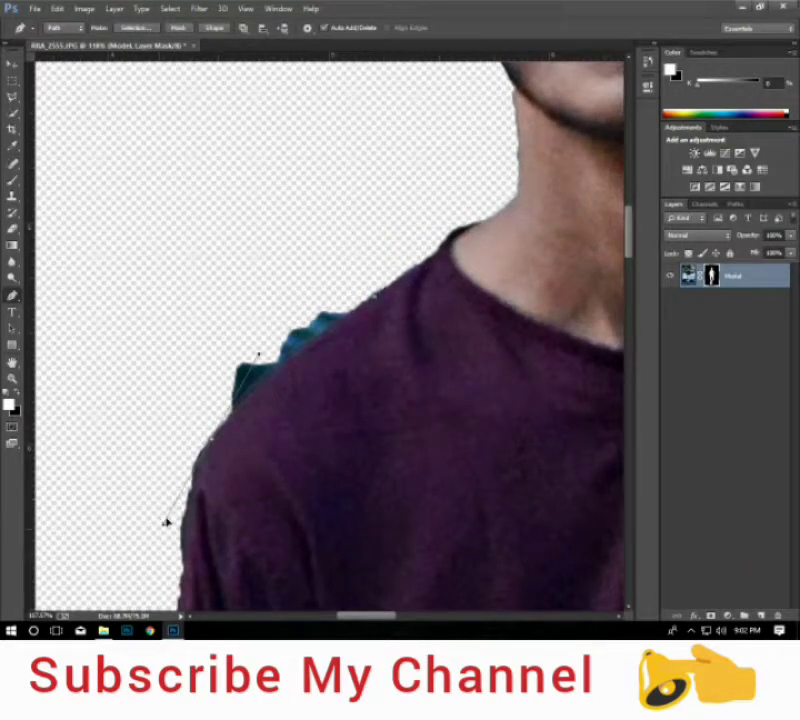
{"action": "left_click", "coordinate": [183, 506]}
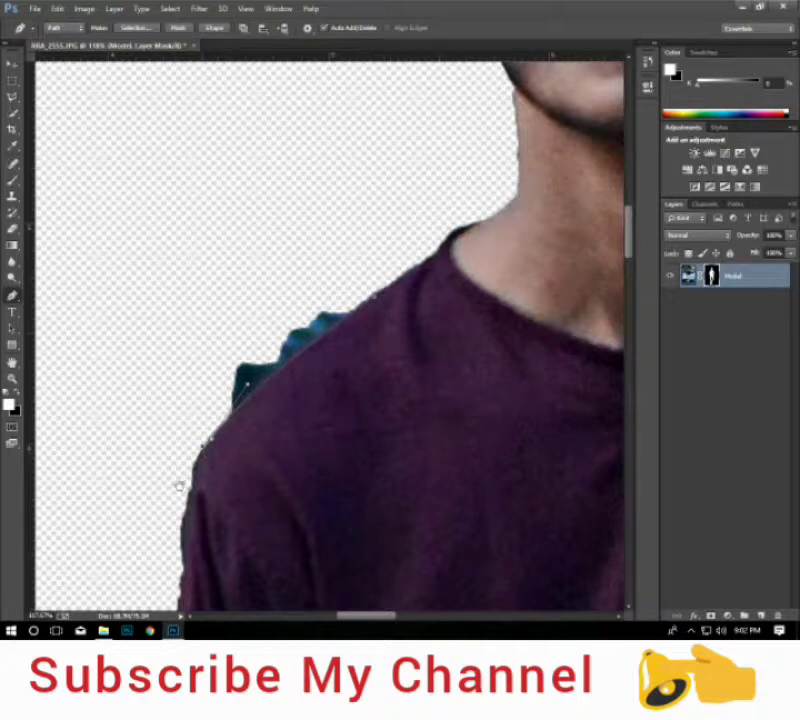
{"action": "scroll", "coordinate": [180, 486], "scroll_direction": "down", "scroll_amount": 3}
{"action": "scroll", "coordinate": [203, 432], "scroll_direction": "down", "scroll_amount": 5}
{"action": "scroll", "coordinate": [203, 432], "scroll_direction": "down", "scroll_amount": 1}
{"action": "scroll", "coordinate": [199, 436], "scroll_direction": "down", "scroll_amount": 1}
{"action": "scroll", "coordinate": [205, 300], "scroll_direction": "down", "scroll_amount": 5}
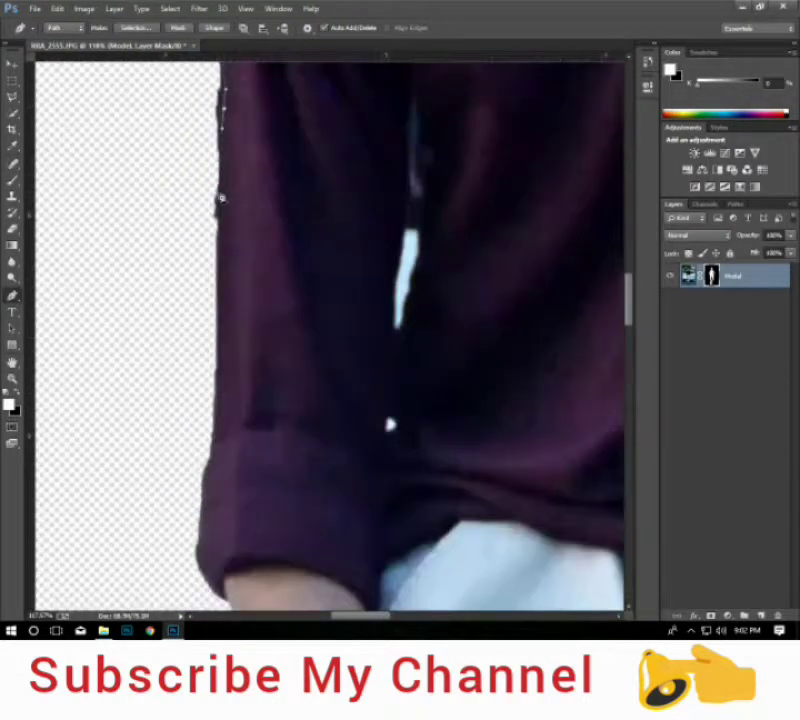
{"action": "scroll", "coordinate": [190, 233], "scroll_direction": "down", "scroll_amount": 2}
{"action": "scroll", "coordinate": [175, 203], "scroll_direction": "down", "scroll_amount": 2}
{"action": "scroll", "coordinate": [162, 135], "scroll_direction": "up", "scroll_amount": 2}
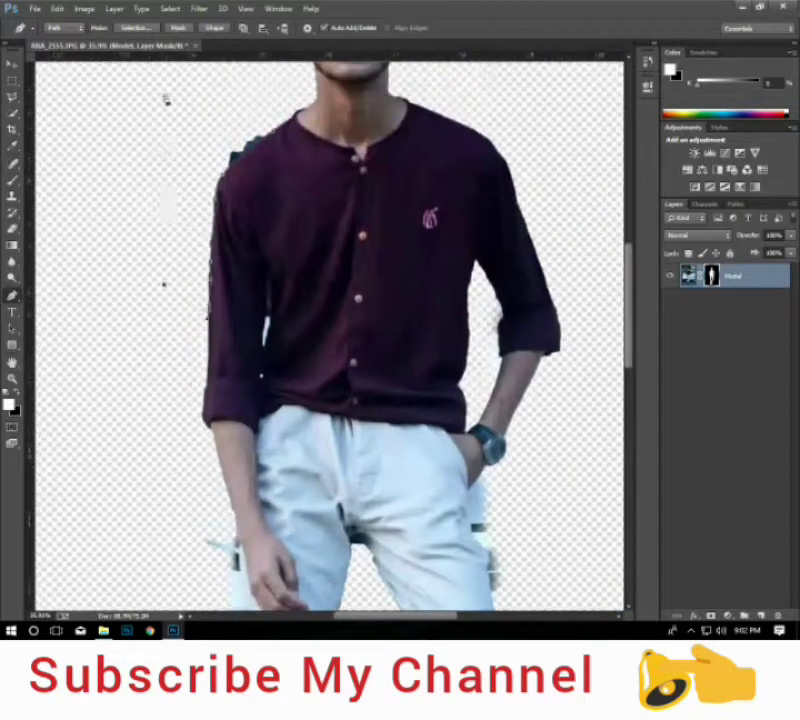
{"action": "left_click", "coordinate": [259, 110]}
Turn the shoulder path into a selection via Make Selection.
{"action": "right_click", "coordinate": [224, 118]}
{"action": "left_click", "coordinate": [263, 176]}
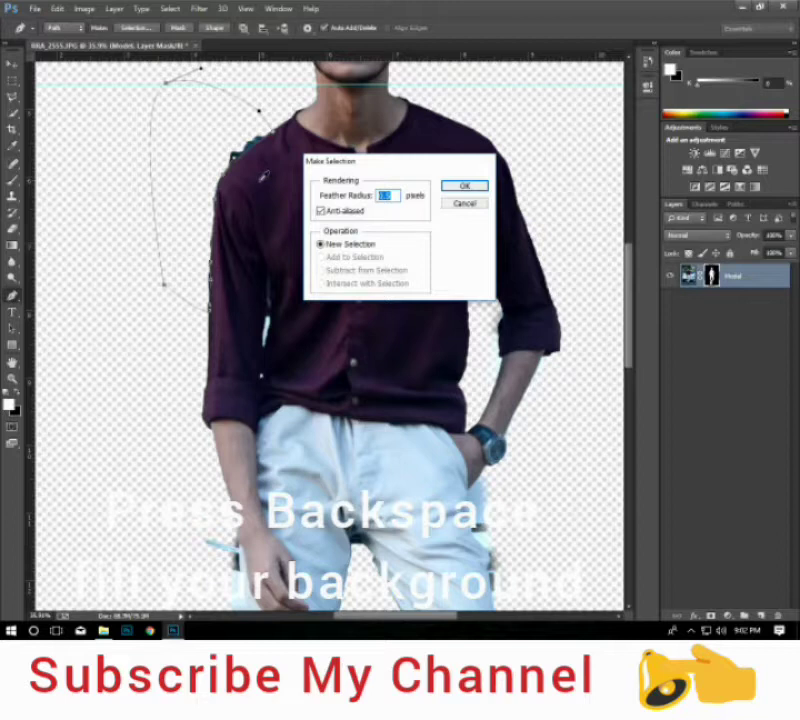
{"action": "key", "text": "Return"}
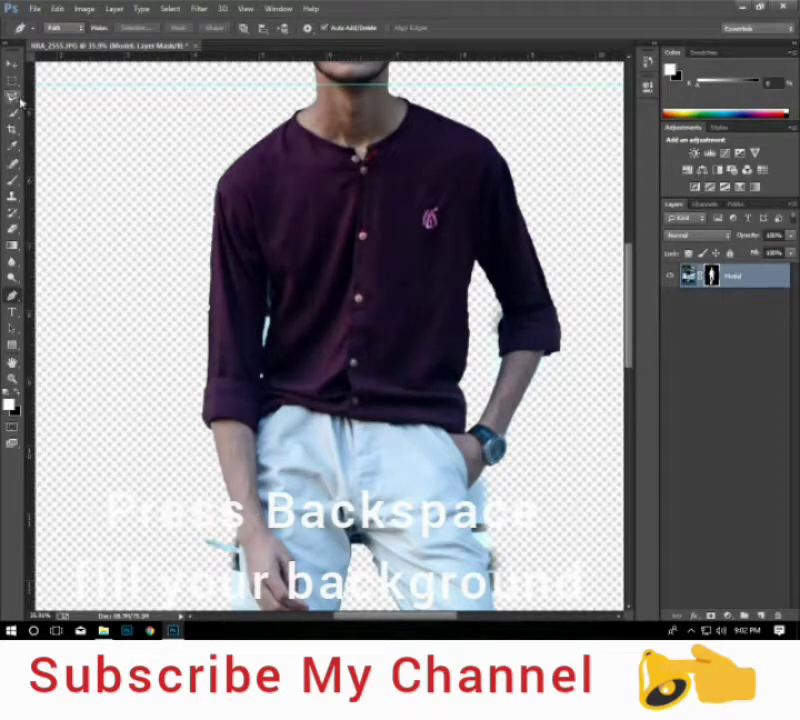
Remove the horizontal guide and start a pen path along the pocket edge.
{"action": "left_click", "coordinate": [12, 63]}
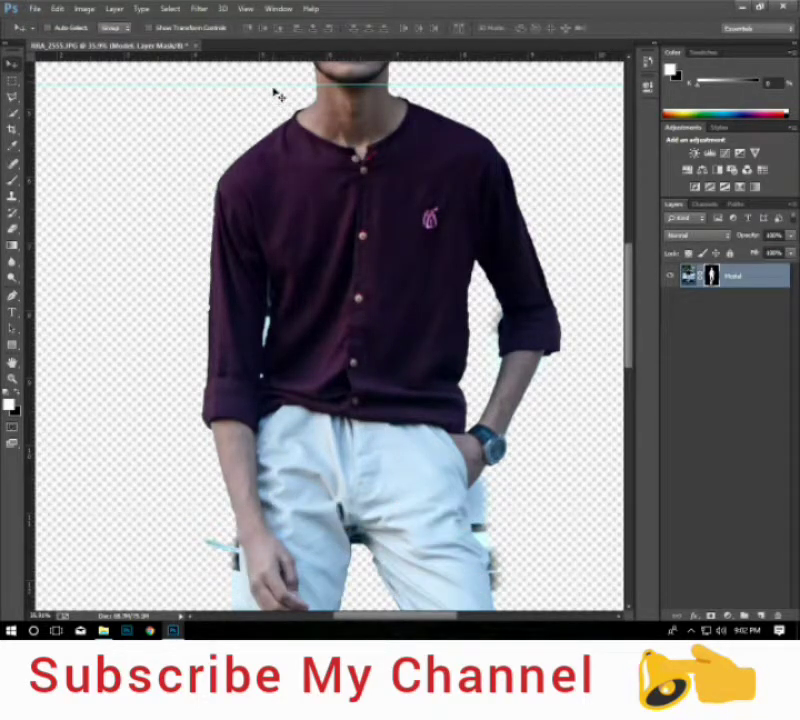
{"action": "left_click_drag", "start_coordinate": [274, 85], "coordinate": [272, 55]}
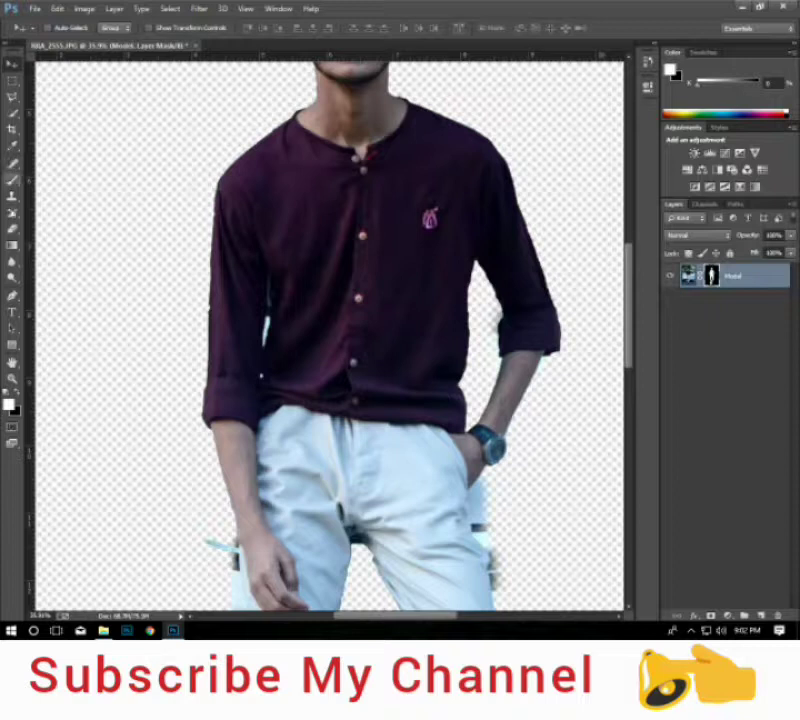
{"action": "left_click", "coordinate": [12, 295]}
{"action": "scroll", "coordinate": [254, 478], "scroll_direction": "up", "scroll_amount": 3}
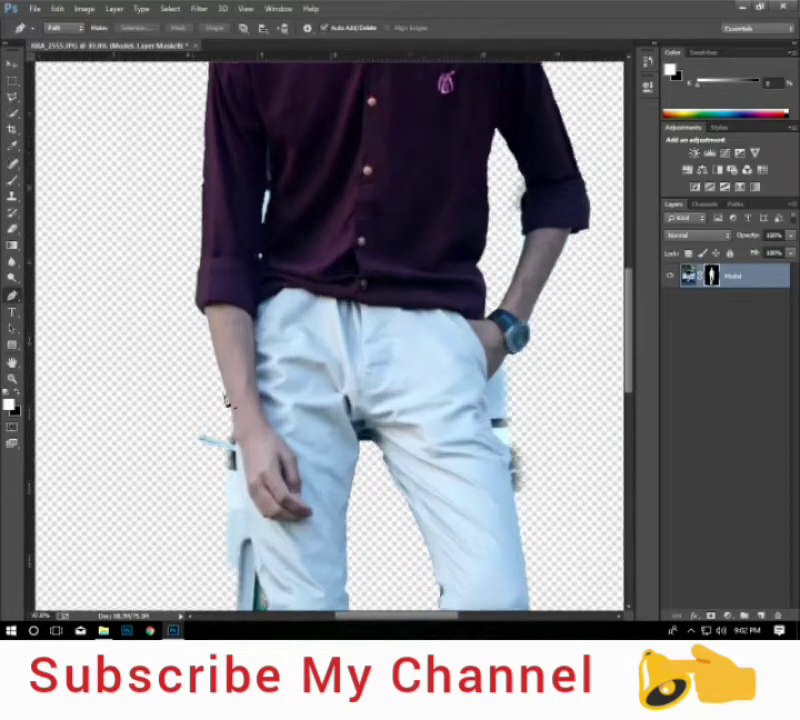
{"action": "left_click_drag", "start_coordinate": [255, 477], "coordinate": [247, 287]}
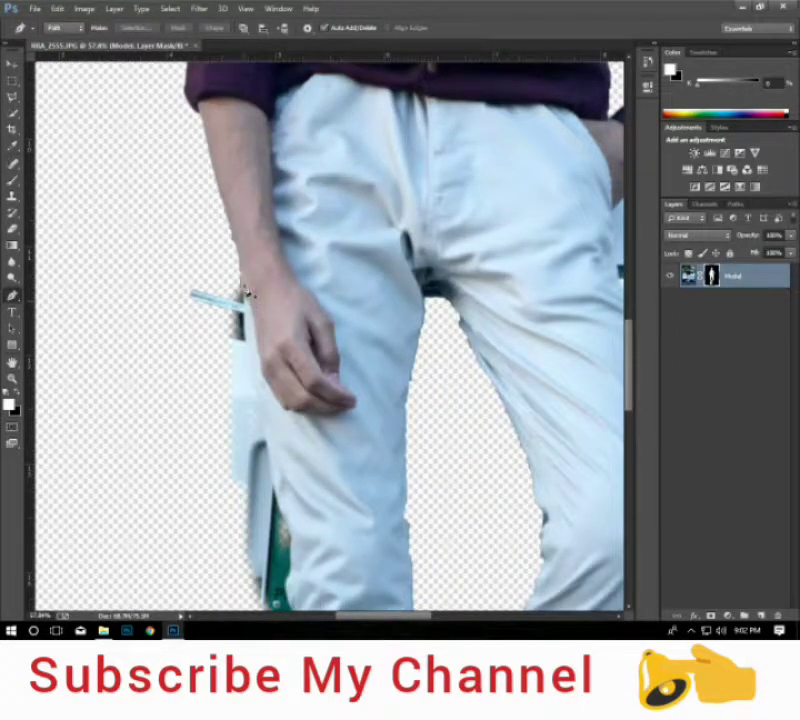
{"action": "scroll", "coordinate": [246, 295], "scroll_direction": "up", "scroll_amount": 2}
{"action": "left_click", "coordinate": [244, 290]}
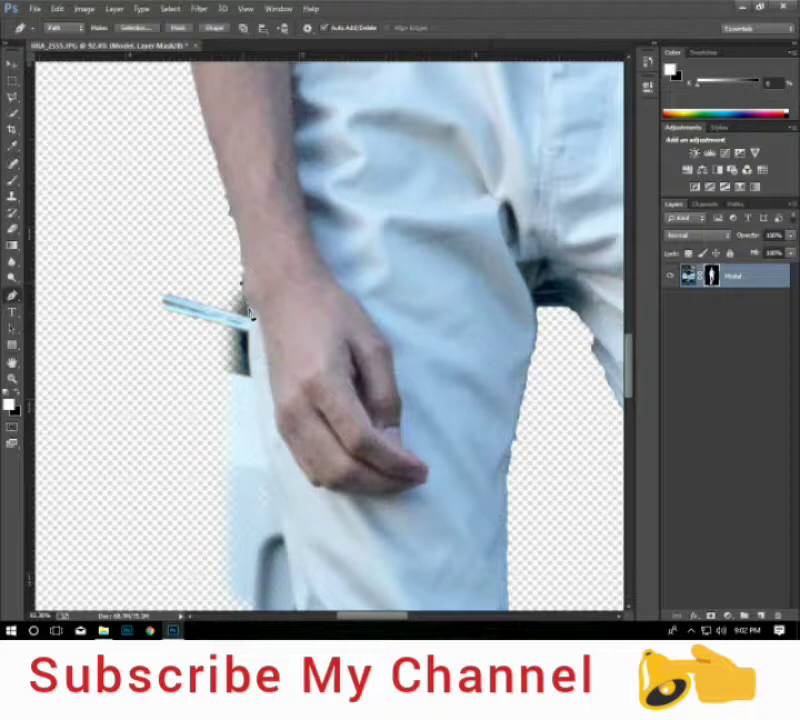
{"action": "scroll", "coordinate": [244, 322], "scroll_direction": "down", "scroll_amount": 3}
{"action": "left_click", "coordinate": [240, 278]}
{"action": "left_click", "coordinate": [241, 297]}
{"action": "left_click", "coordinate": [242, 314]}
Extend the path down the left trouser edge and convert it into a selection.
{"action": "scroll", "coordinate": [242, 314], "scroll_direction": "down", "scroll_amount": 3}
{"action": "scroll", "coordinate": [225, 170], "scroll_direction": "down", "scroll_amount": 1}
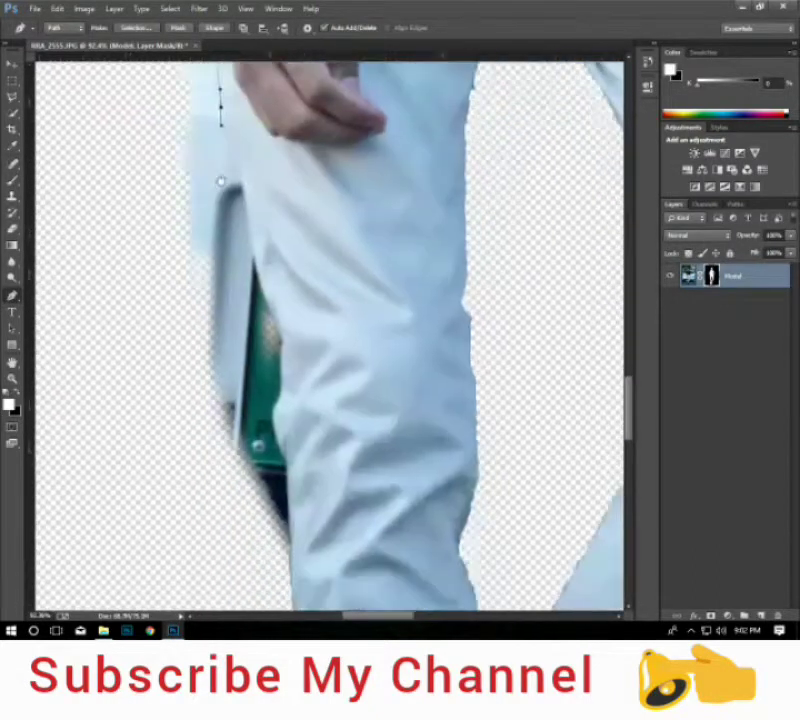
{"action": "scroll", "coordinate": [217, 108], "scroll_direction": "up", "scroll_amount": 1}
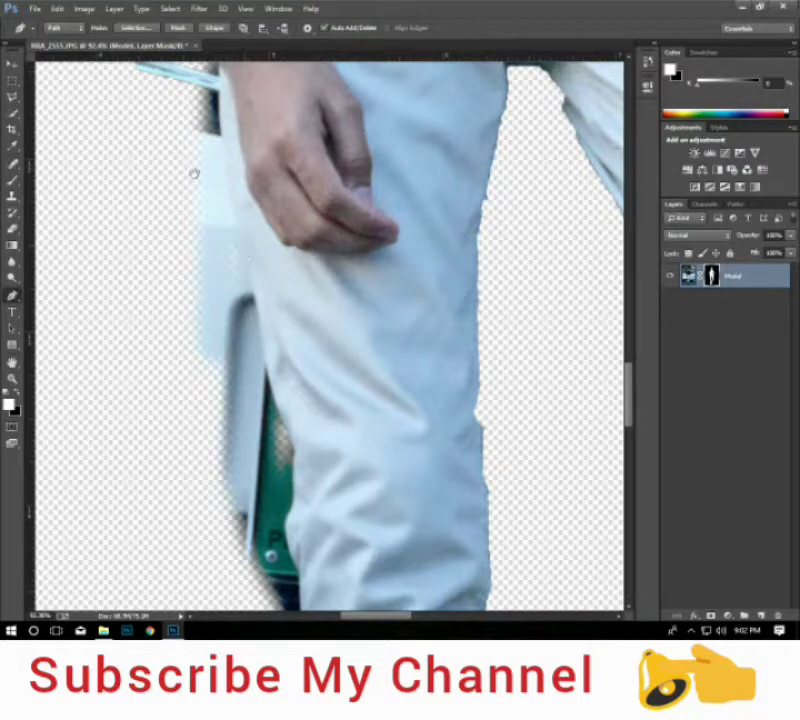
{"action": "scroll", "coordinate": [213, 246], "scroll_direction": "up", "scroll_amount": 1}
{"action": "left_click", "coordinate": [245, 264]}
{"action": "scroll", "coordinate": [255, 355], "scroll_direction": "down", "scroll_amount": 1}
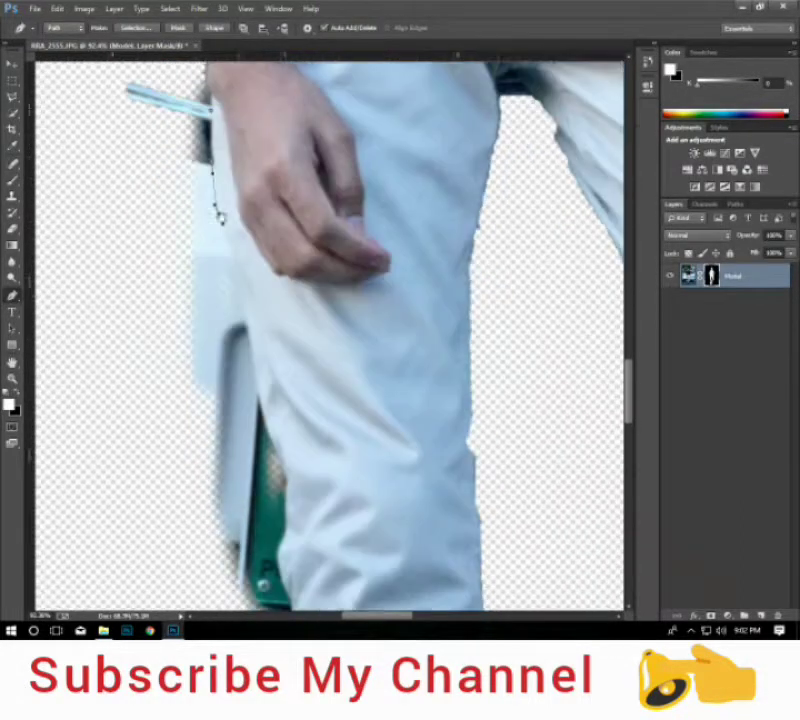
{"action": "left_click", "coordinate": [224, 222]}
{"action": "left_click", "coordinate": [234, 273]}
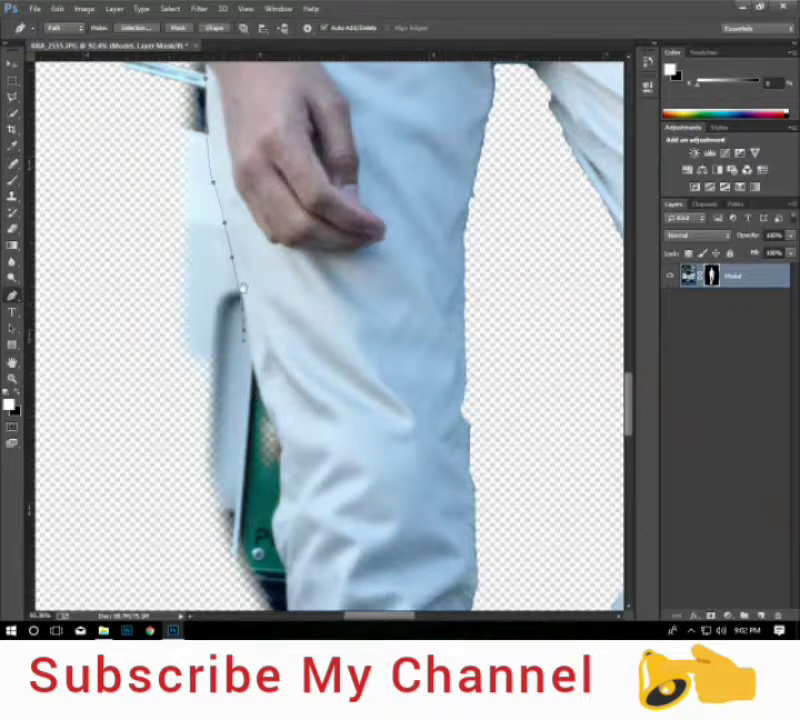
{"action": "scroll", "coordinate": [245, 352], "scroll_direction": "down", "scroll_amount": 1}
{"action": "scroll", "coordinate": [268, 312], "scroll_direction": "down", "scroll_amount": 1}
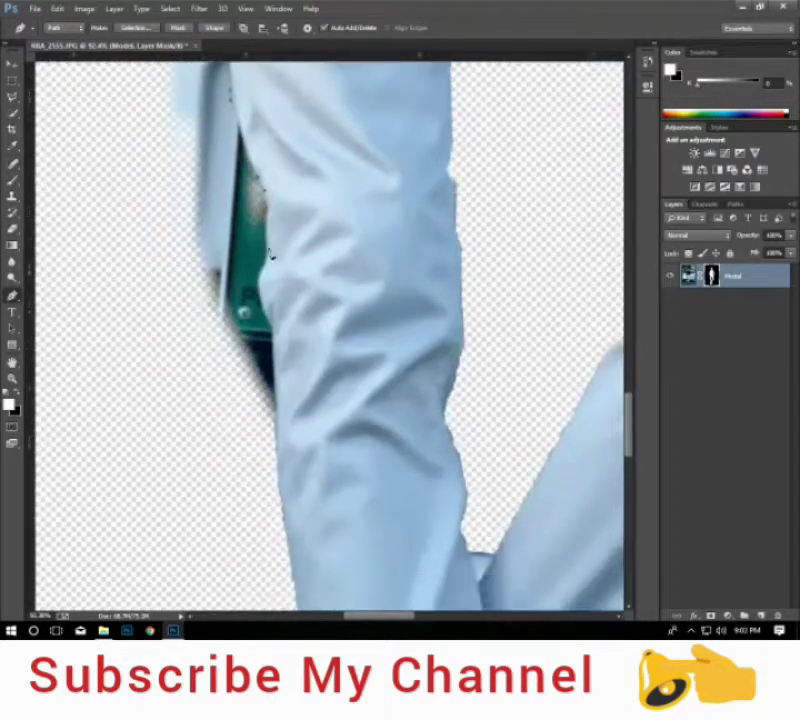
{"action": "scroll", "coordinate": [271, 268], "scroll_direction": "down", "scroll_amount": 1}
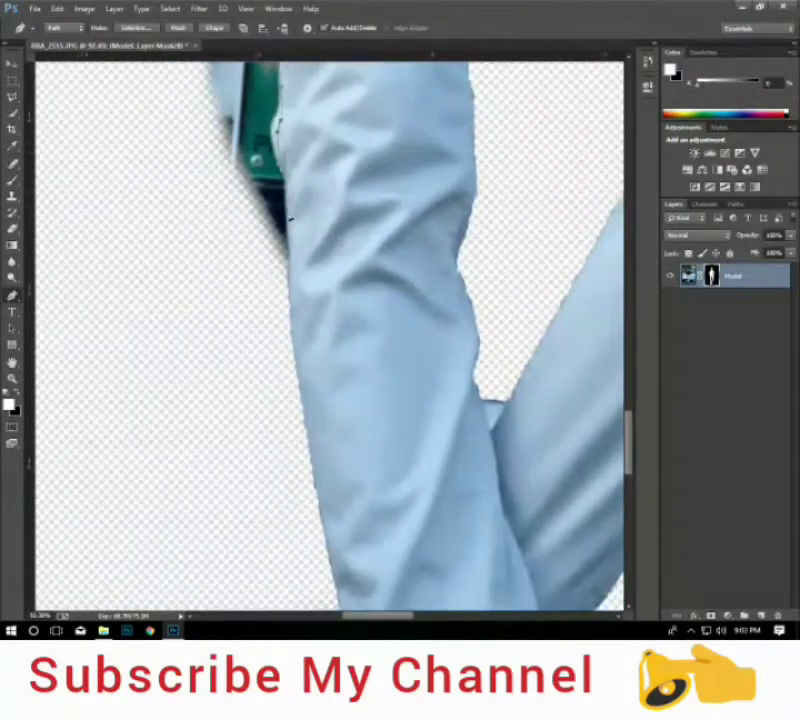
{"action": "scroll", "coordinate": [259, 307], "scroll_direction": "down", "scroll_amount": 5}
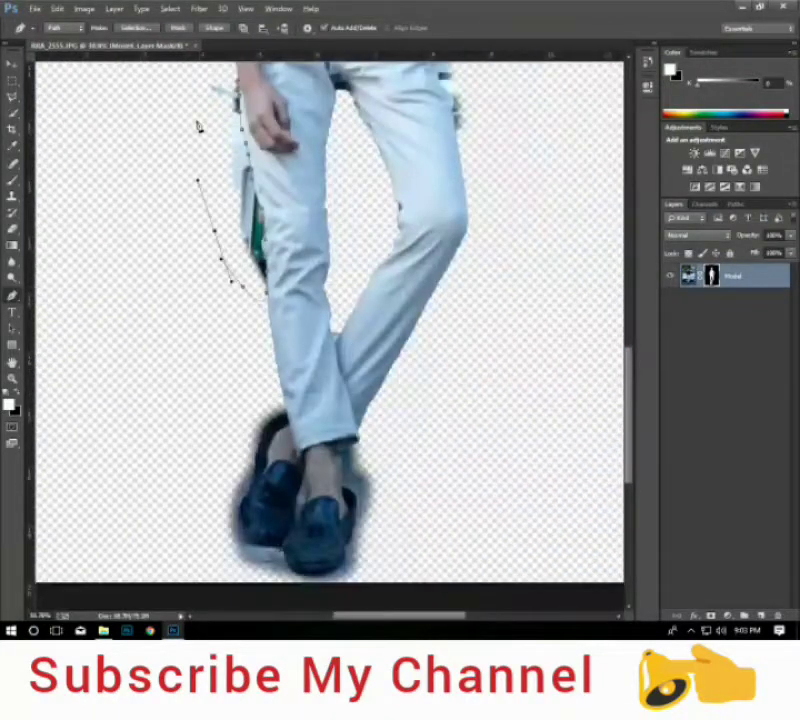
{"action": "scroll", "coordinate": [196, 155], "scroll_direction": "up", "scroll_amount": 2}
{"action": "right_click", "coordinate": [258, 170]}
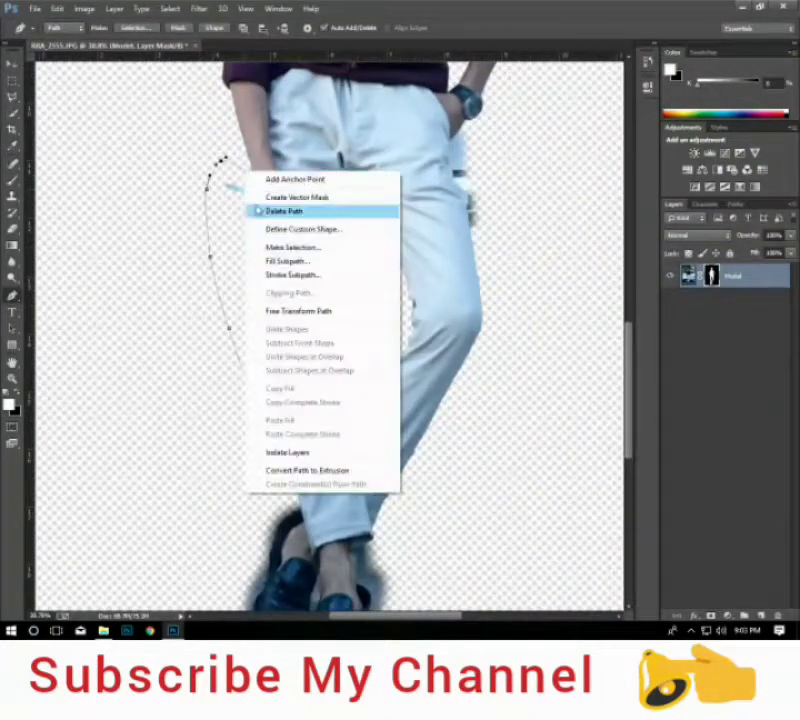
{"action": "left_click", "coordinate": [280, 245]}
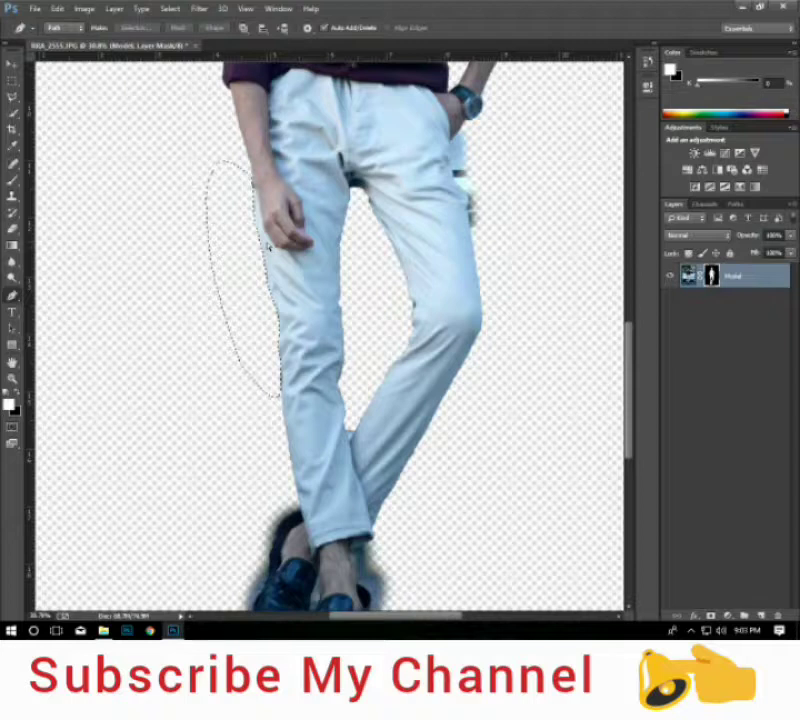
{"action": "scroll", "coordinate": [270, 264], "scroll_direction": "down", "scroll_amount": 2}
Start a pen path at the trouser hem and run it down the shoe's outer edge.
{"action": "scroll", "coordinate": [270, 265], "scroll_direction": "up", "scroll_amount": 1}
{"action": "scroll", "coordinate": [250, 371], "scroll_direction": "up", "scroll_amount": 2}
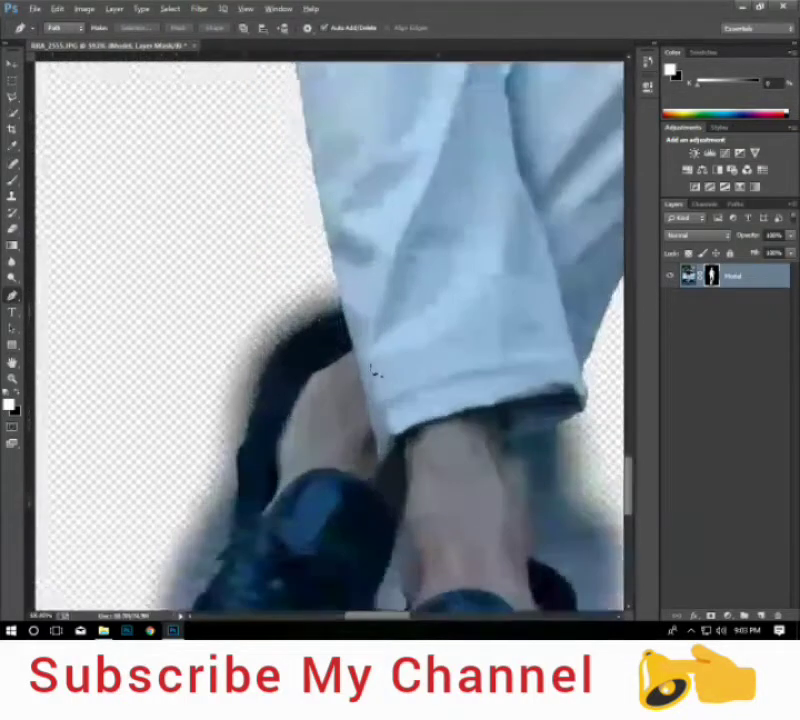
{"action": "scroll", "coordinate": [334, 359], "scroll_direction": "up", "scroll_amount": 1}
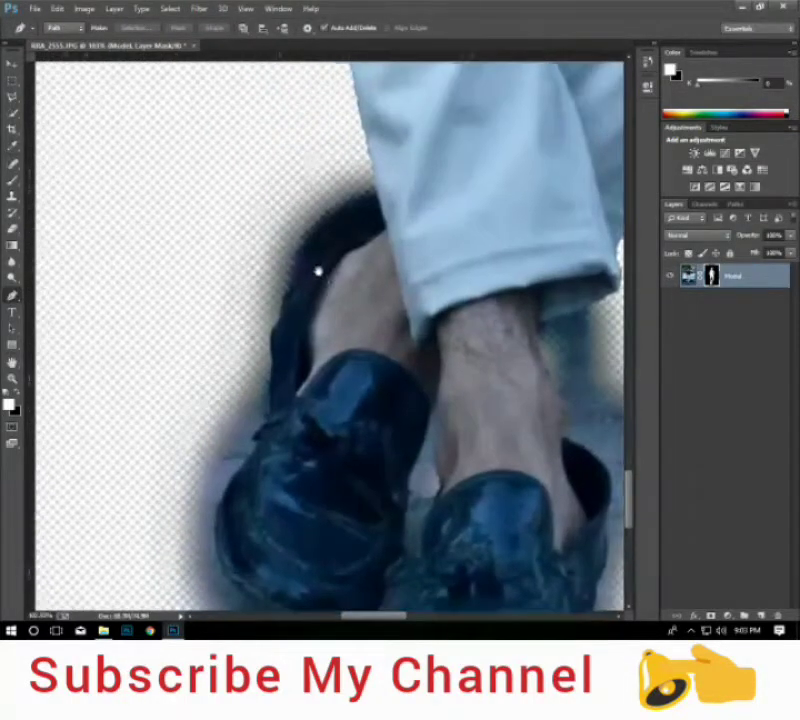
{"action": "left_click", "coordinate": [368, 140]}
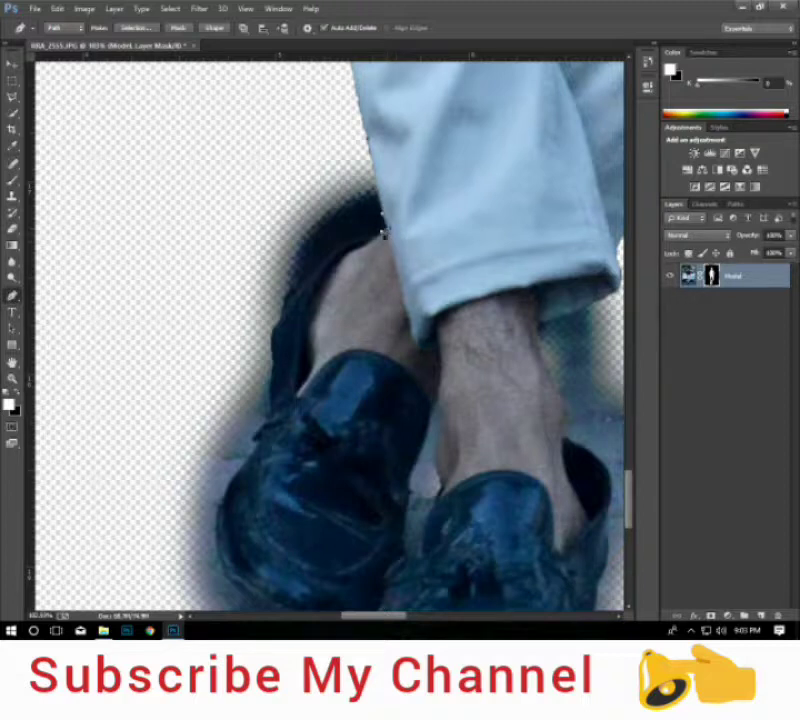
{"action": "left_click", "coordinate": [330, 246]}
{"action": "left_click", "coordinate": [299, 296]}
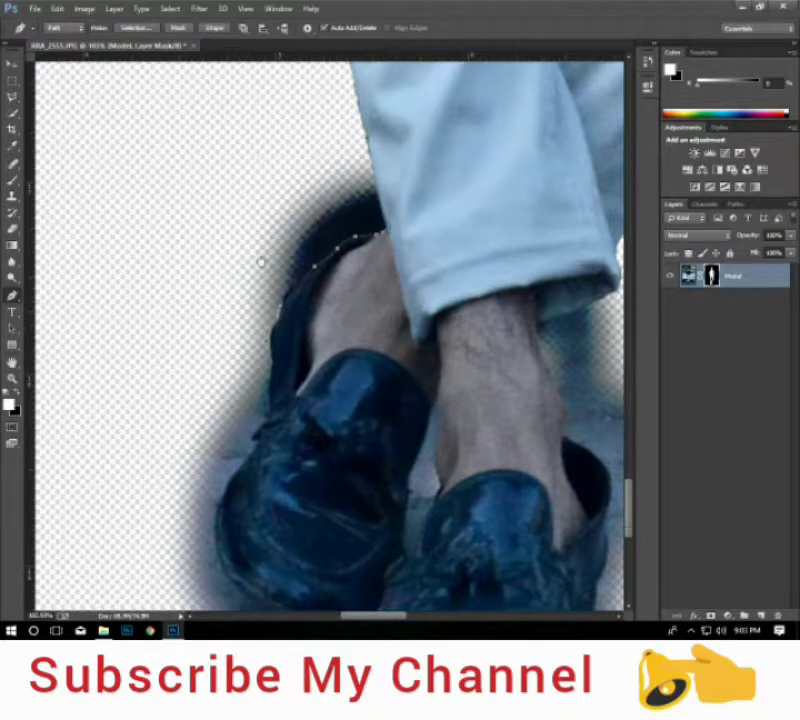
{"action": "scroll", "coordinate": [283, 316], "scroll_direction": "down", "scroll_amount": 3}
Trace the left shoe's side and lower edge with anchor points.
{"action": "left_click", "coordinate": [275, 280]}
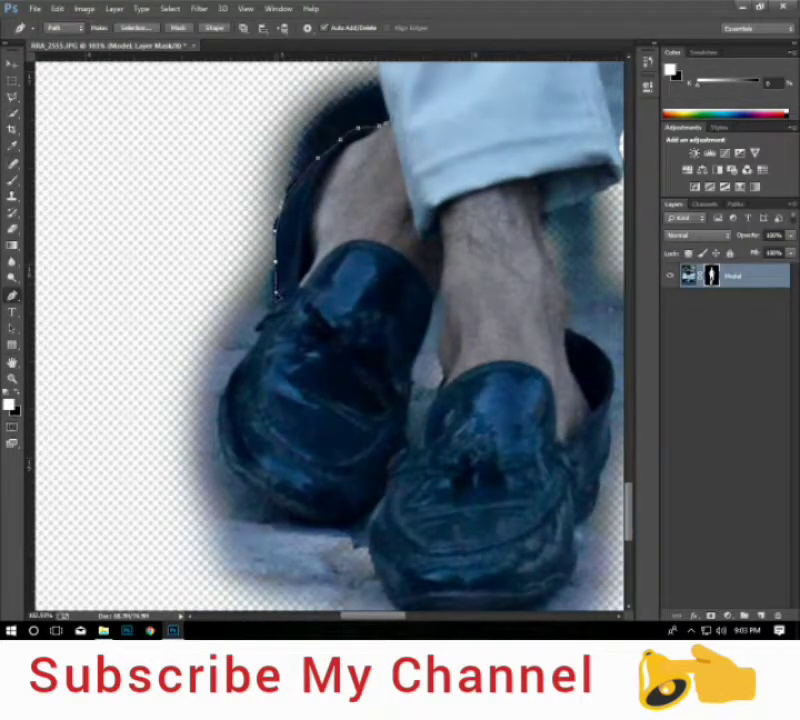
{"action": "scroll", "coordinate": [263, 320], "scroll_direction": "down", "scroll_amount": 3}
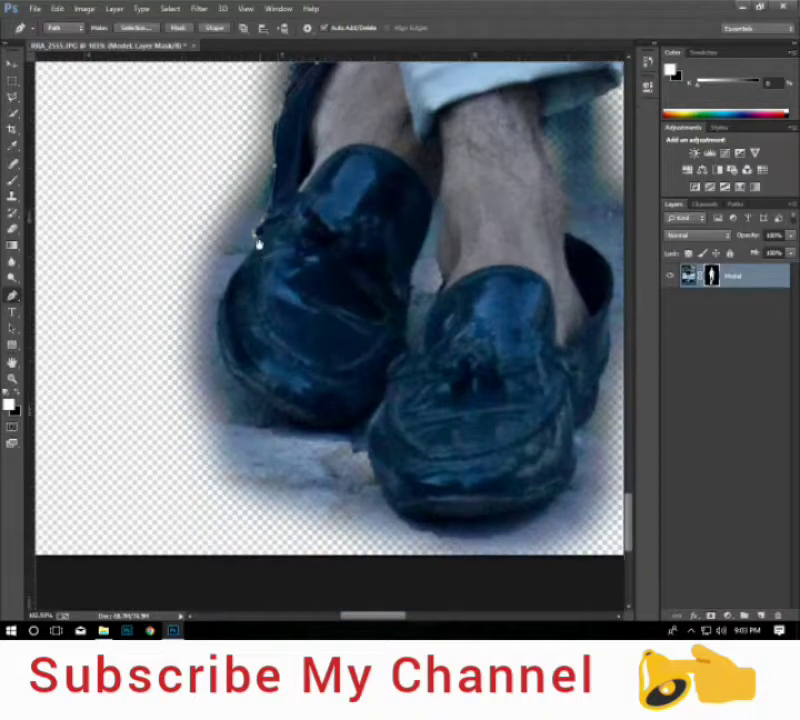
{"action": "left_click", "coordinate": [230, 274]}
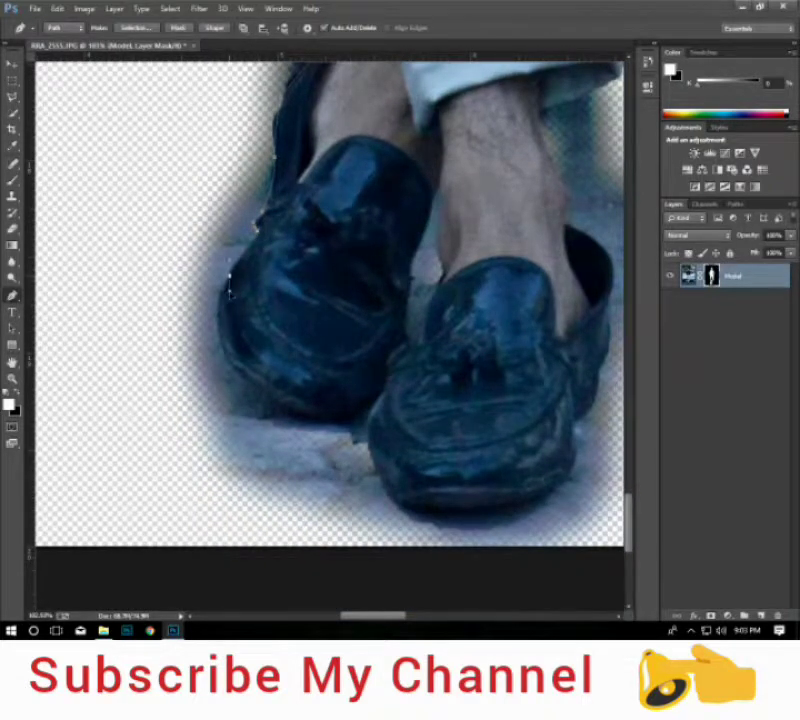
{"action": "left_click", "coordinate": [219, 316]}
{"action": "left_click", "coordinate": [222, 357]}
{"action": "left_click", "coordinate": [237, 373]}
{"action": "left_click", "coordinate": [255, 388]}
{"action": "left_click", "coordinate": [265, 409]}
{"action": "left_click", "coordinate": [283, 413]}
{"action": "left_click", "coordinate": [301, 415]}
{"action": "left_click", "coordinate": [344, 420]}
Continue the path along the right shoe's bottom and up its edge.
{"action": "scroll", "coordinate": [373, 414], "scroll_direction": "down", "scroll_amount": 3}
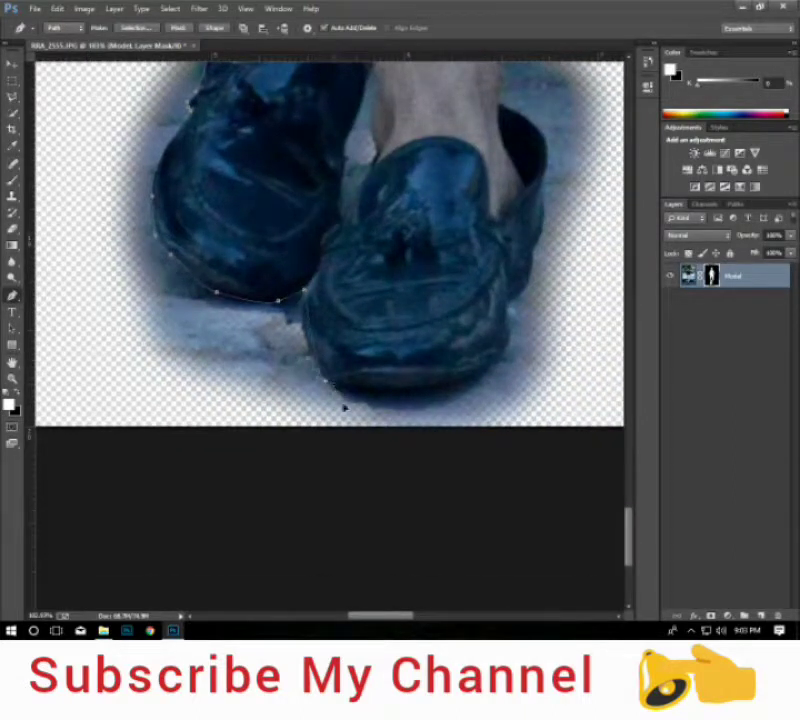
{"action": "left_click", "coordinate": [389, 394]}
{"action": "left_click", "coordinate": [408, 392]}
{"action": "left_click", "coordinate": [423, 390]}
{"action": "scroll", "coordinate": [453, 432], "scroll_direction": "up", "scroll_amount": 2}
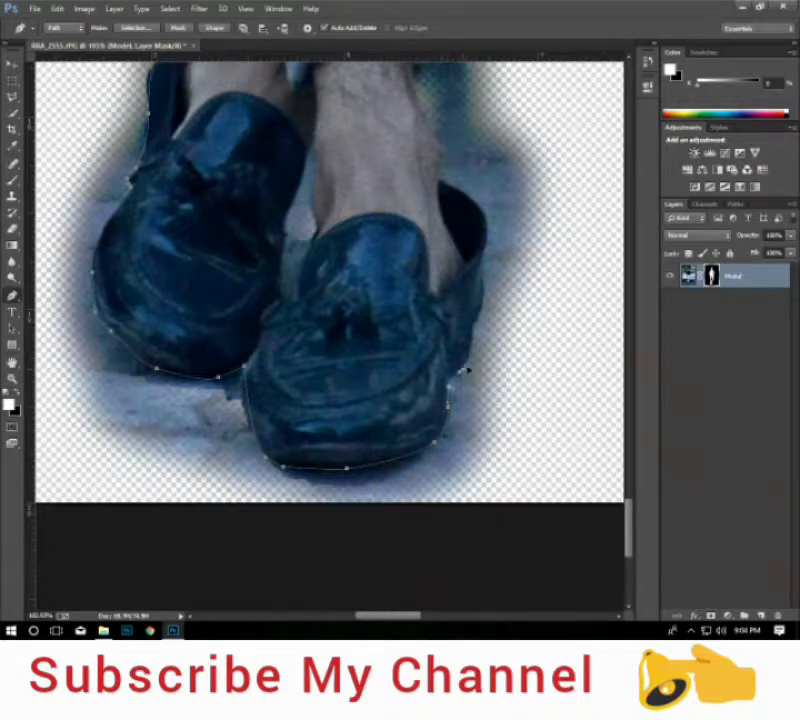
{"action": "scroll", "coordinate": [476, 366], "scroll_direction": "up", "scroll_amount": 2}
{"action": "left_click", "coordinate": [446, 426]}
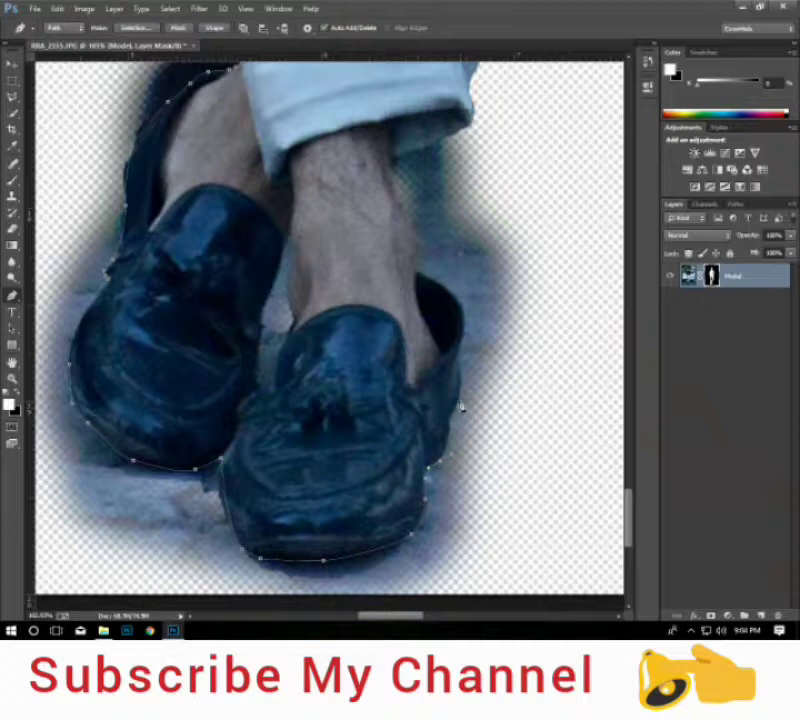
{"action": "scroll", "coordinate": [459, 402], "scroll_direction": "up", "scroll_amount": 1}
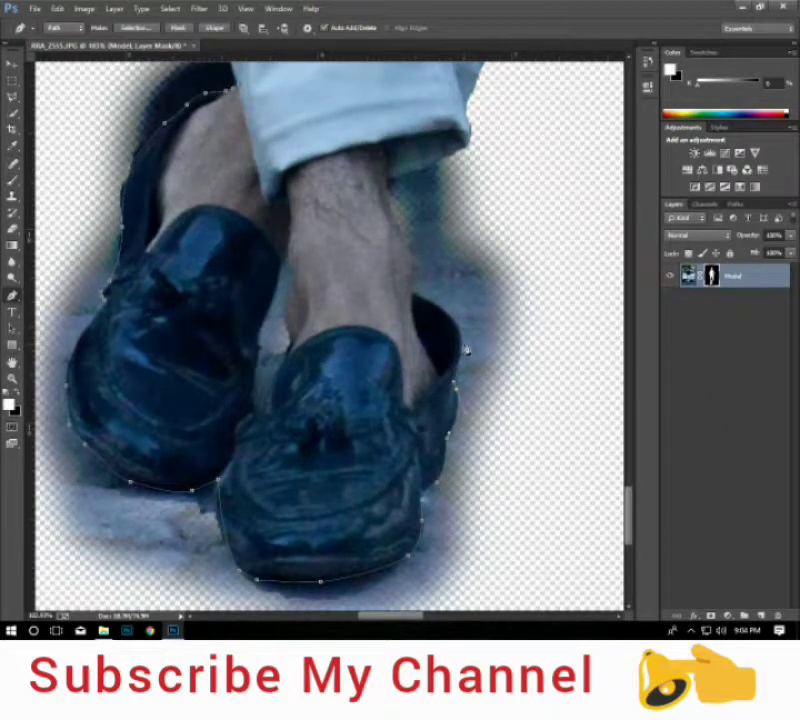
{"action": "left_click", "coordinate": [446, 320]}
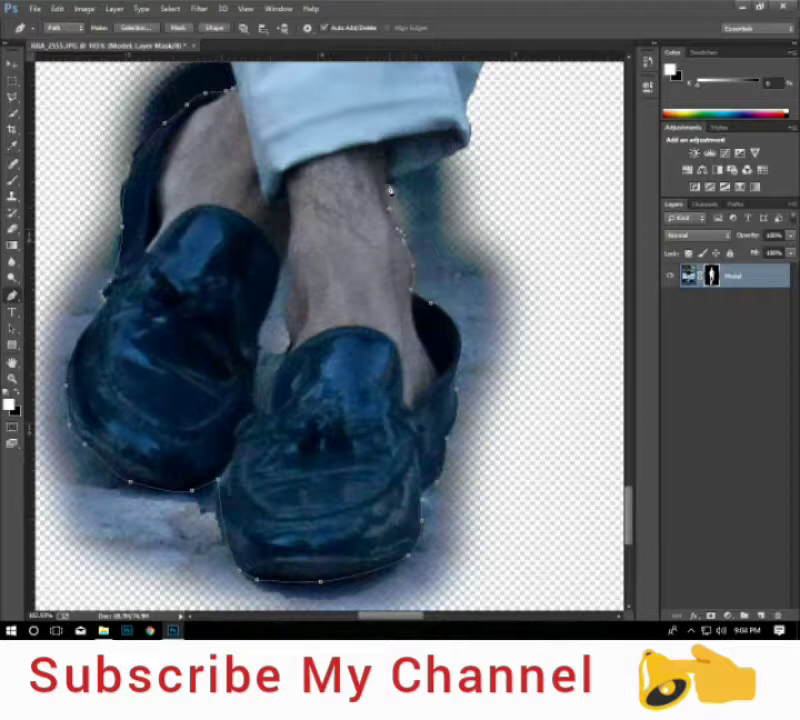
{"action": "scroll", "coordinate": [515, 170], "scroll_direction": "down", "scroll_amount": 3}
Curve the path around the shoes, select it, and delete the surrounding haze.
{"action": "left_click_drag", "start_coordinate": [586, 198], "coordinate": [589, 250]}
{"action": "left_click_drag", "start_coordinate": [566, 320], "coordinate": [530, 390]}
{"action": "left_click_drag", "start_coordinate": [491, 409], "coordinate": [420, 429]}
{"action": "left_click_drag", "start_coordinate": [353, 463], "coordinate": [300, 470]}
{"action": "left_click_drag", "start_coordinate": [174, 307], "coordinate": [188, 224]}
{"action": "left_click_drag", "start_coordinate": [278, 112], "coordinate": [316, 84]}
{"action": "right_click", "coordinate": [395, 118]}
{"action": "left_click", "coordinate": [440, 167]}
{"action": "key", "text": "Return"}
{"action": "key", "text": "BackSpace"}
{"action": "key", "text": "ctrl+d"}
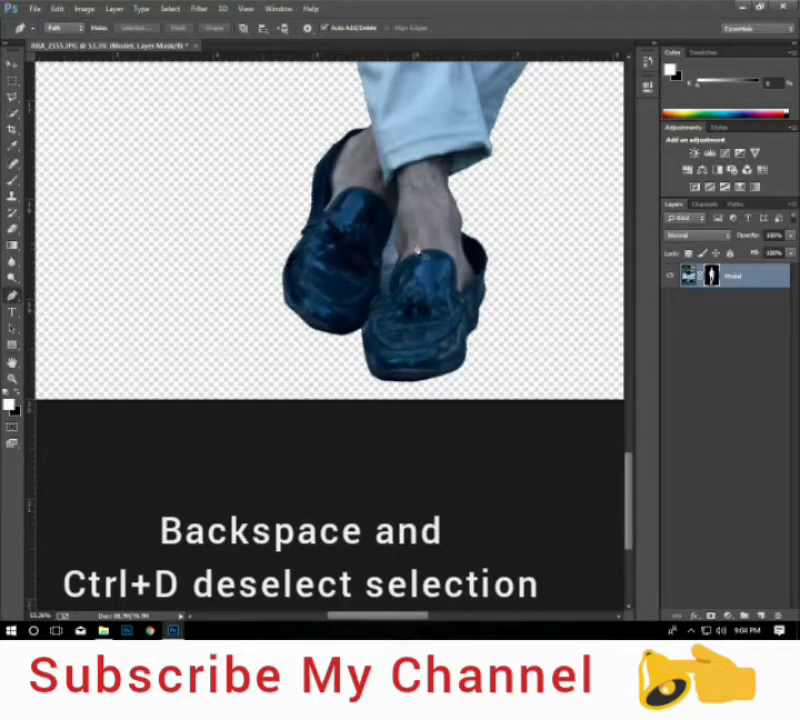
Outline the gap between the ankles, select it and clear it.
{"action": "scroll", "coordinate": [330, 416], "scroll_direction": "up", "scroll_amount": 1}
{"action": "scroll", "coordinate": [330, 416], "scroll_direction": "up", "scroll_amount": 2}
{"action": "scroll", "coordinate": [440, 415], "scroll_direction": "up", "scroll_amount": 2}
{"action": "key", "text": "alt"}
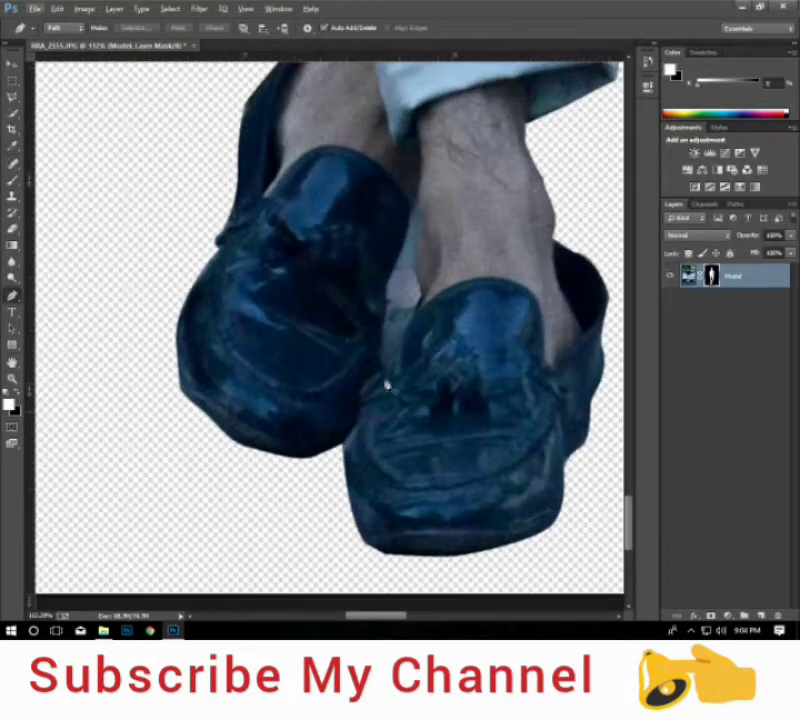
{"action": "left_click", "coordinate": [384, 373]}
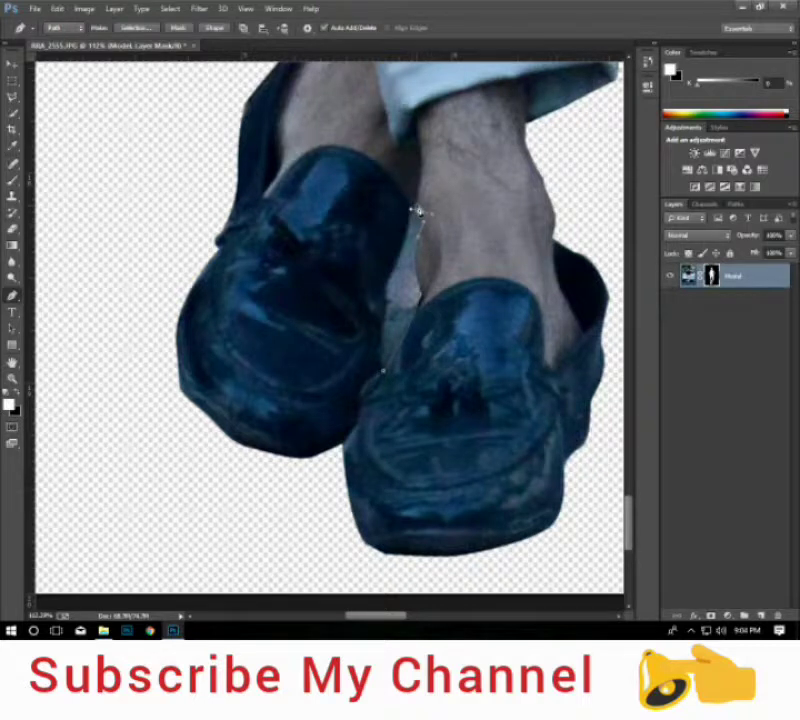
{"action": "left_click", "coordinate": [389, 302]}
{"action": "left_click", "coordinate": [382, 340]}
{"action": "left_click", "coordinate": [387, 378]}
{"action": "right_click", "coordinate": [389, 318]}
{"action": "left_click", "coordinate": [438, 74]}
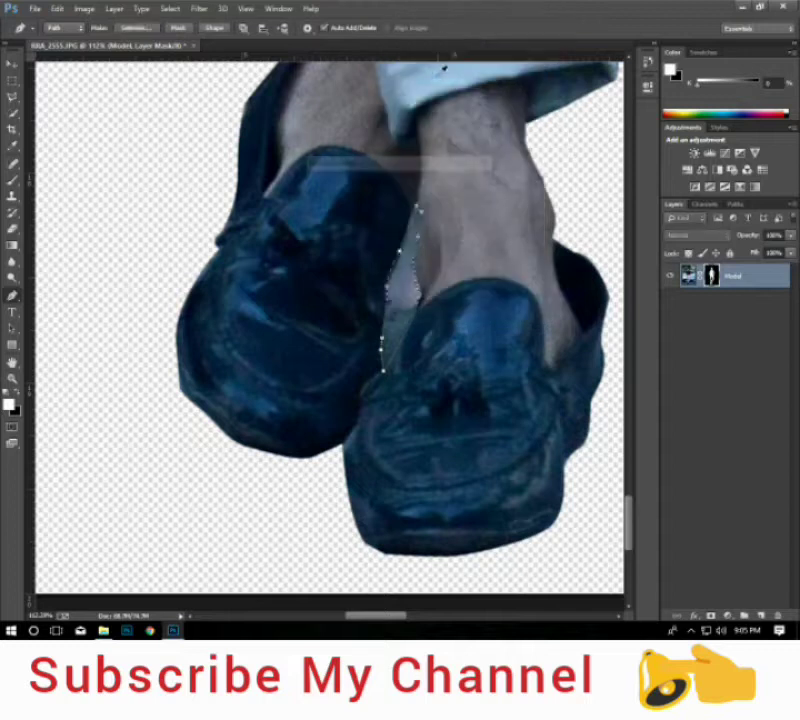
{"action": "key", "text": "Return"}
Discard a stray path point placed near the ankle.
{"action": "left_click_drag", "start_coordinate": [450, 223], "coordinate": [452, 265]}
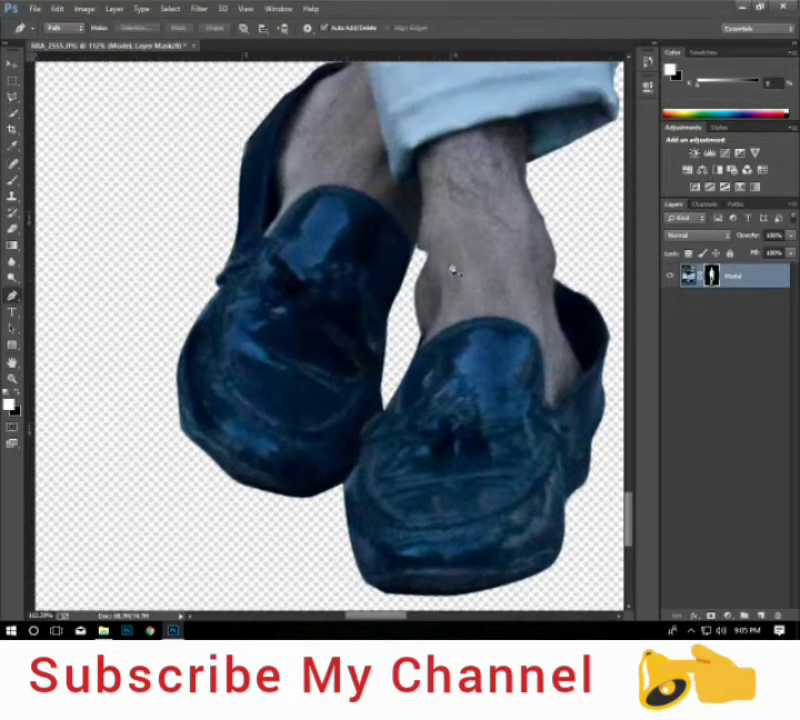
{"action": "left_click", "coordinate": [420, 238]}
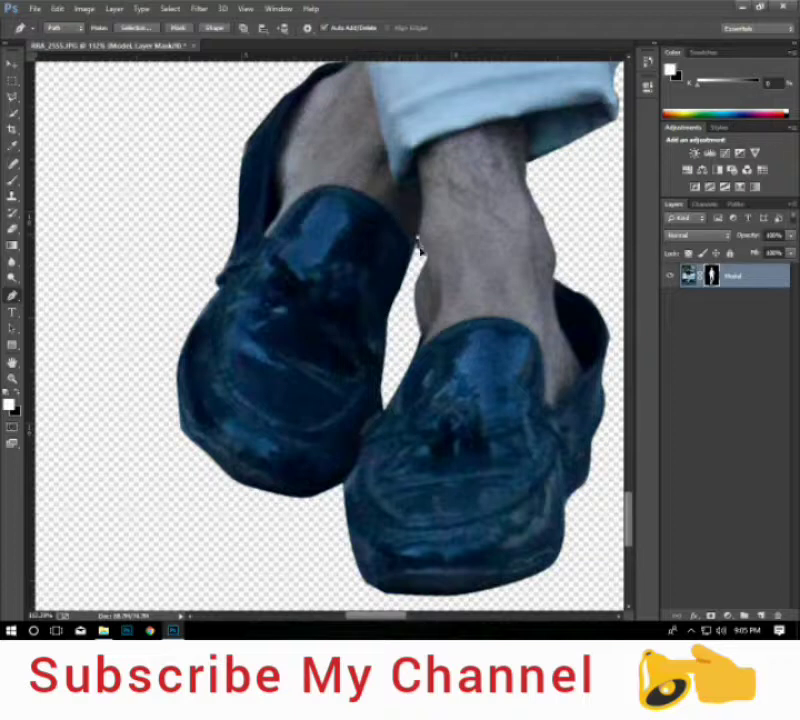
{"action": "right_click", "coordinate": [423, 258]}
{"action": "key", "text": "Escape"}
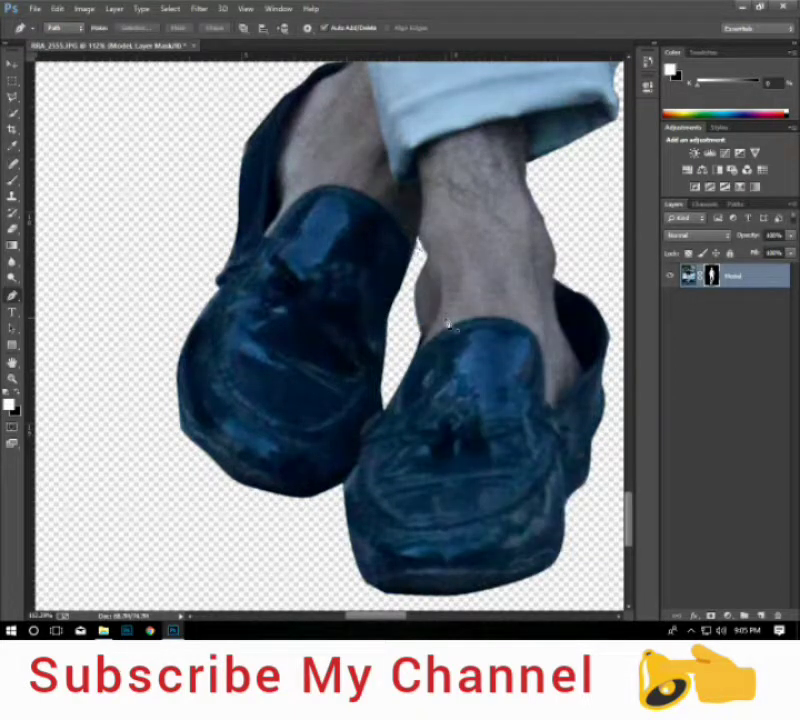
{"action": "scroll", "coordinate": [445, 322], "scroll_direction": "down", "scroll_amount": 2}
{"action": "scroll", "coordinate": [380, 411], "scroll_direction": "down", "scroll_amount": 1}
Trace a pen path along the trousers' inner edge.
{"action": "scroll", "coordinate": [468, 314], "scroll_direction": "down", "scroll_amount": 2}
{"action": "scroll", "coordinate": [473, 304], "scroll_direction": "down", "scroll_amount": 1}
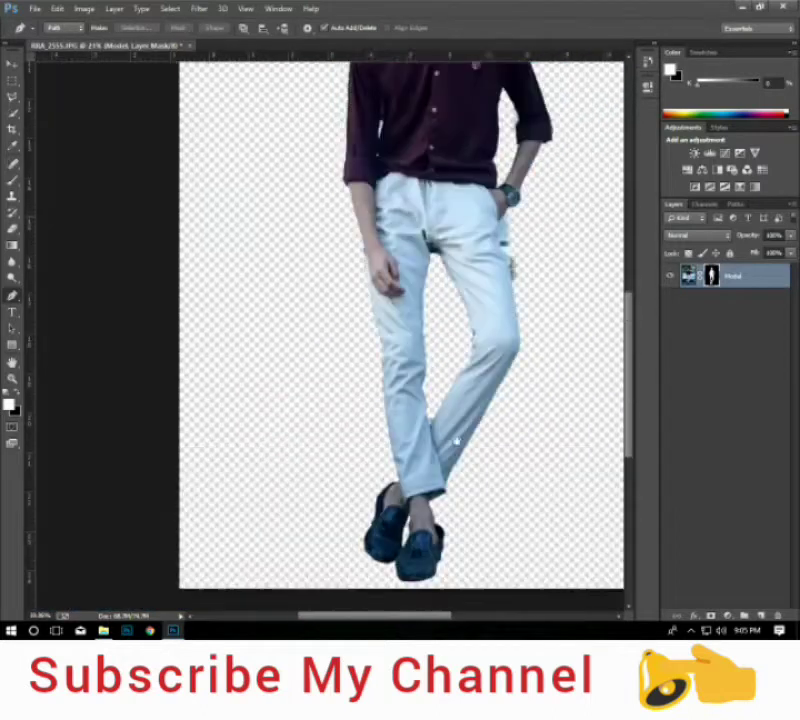
{"action": "scroll", "coordinate": [514, 291], "scroll_direction": "up", "scroll_amount": 1}
{"action": "scroll", "coordinate": [518, 330], "scroll_direction": "up", "scroll_amount": 2}
{"action": "scroll", "coordinate": [338, 289], "scroll_direction": "up", "scroll_amount": 1}
{"action": "scroll", "coordinate": [213, 298], "scroll_direction": "up", "scroll_amount": 1}
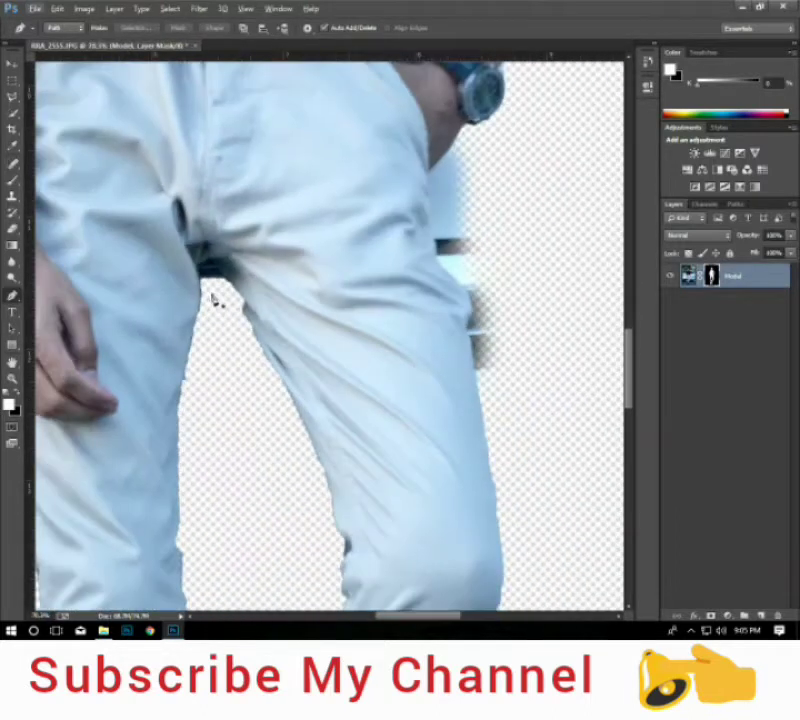
{"action": "left_click", "coordinate": [249, 311]}
{"action": "left_click", "coordinate": [258, 326]}
{"action": "left_click", "coordinate": [266, 346]}
{"action": "left_click", "coordinate": [271, 365]}
{"action": "left_click", "coordinate": [274, 383]}
{"action": "left_click", "coordinate": [277, 410]}
Close the outline around the unwanted background, convert it to a selection, then deselect.
{"action": "left_click", "coordinate": [272, 470]}
{"action": "left_click", "coordinate": [237, 516]}
{"action": "left_click", "coordinate": [203, 445]}
{"action": "left_click", "coordinate": [207, 390]}
{"action": "left_click", "coordinate": [209, 330]}
{"action": "left_click", "coordinate": [232, 290]}
{"action": "right_click", "coordinate": [234, 296]}
{"action": "left_click", "coordinate": [256, 355]}
{"action": "key", "text": "ctrl+d"}
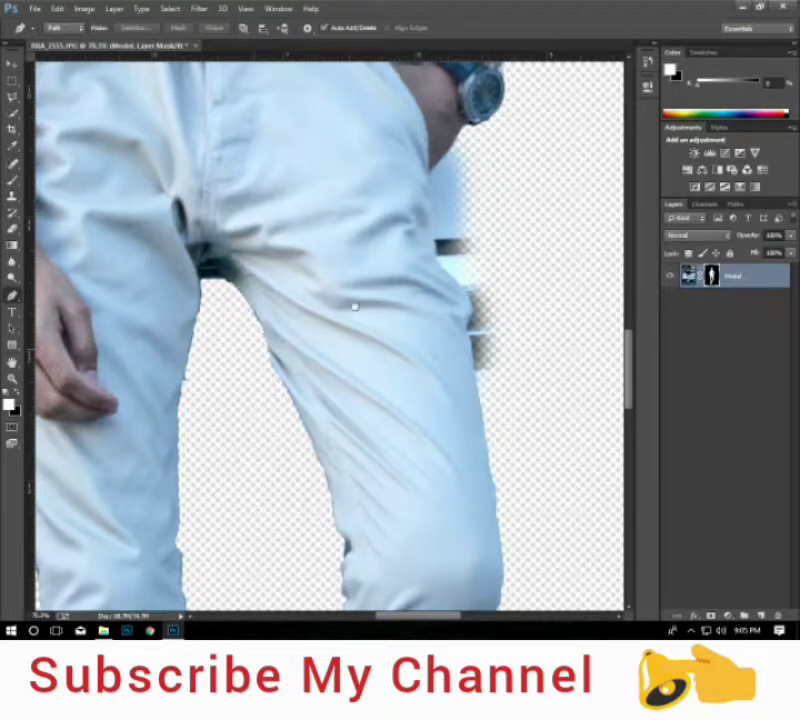
Start outlining the bluish fringe from the wrist down the trousers' right edge.
{"action": "left_click_drag", "start_coordinate": [420, 250], "coordinate": [340, 315]}
{"action": "left_click", "coordinate": [392, 197]}
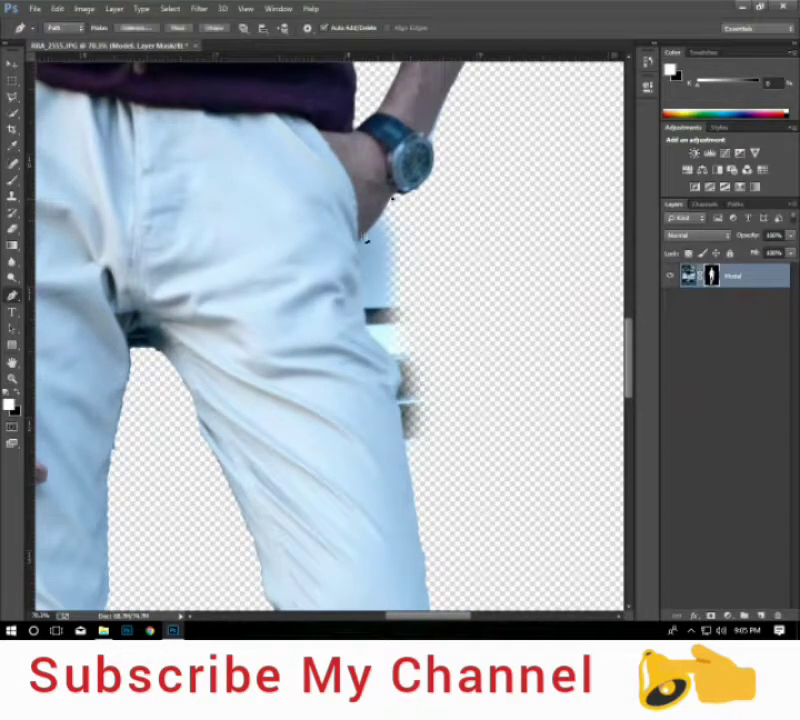
{"action": "left_click", "coordinate": [366, 322]}
{"action": "left_click", "coordinate": [399, 430]}
{"action": "left_click", "coordinate": [408, 468]}
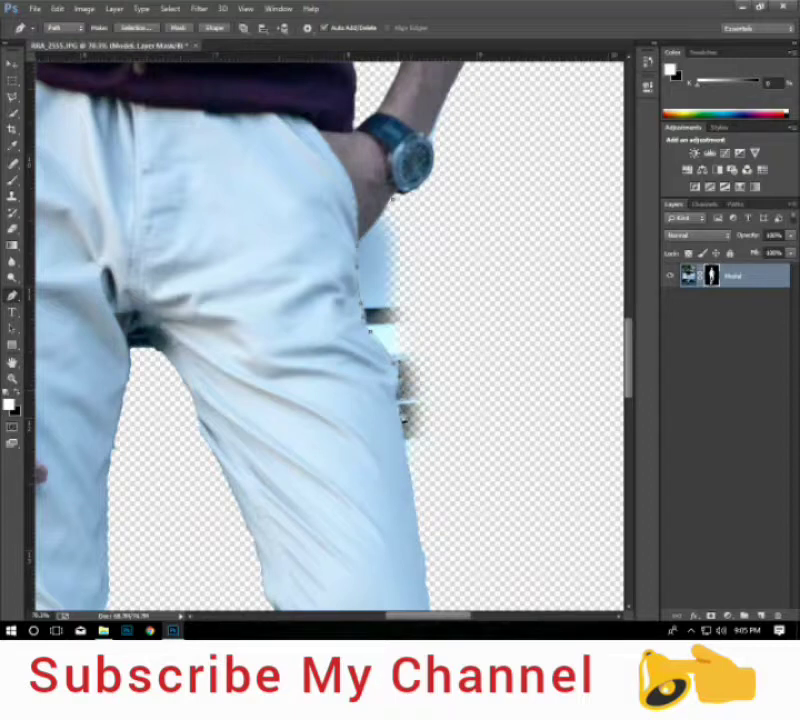
Enclose the bluish smudge beside the trousers and delete it from the mask.
{"action": "left_click", "coordinate": [483, 476]}
{"action": "left_click", "coordinate": [495, 421]}
{"action": "left_click", "coordinate": [490, 339]}
{"action": "left_click", "coordinate": [480, 299]}
{"action": "left_click", "coordinate": [438, 251]}
{"action": "left_click", "coordinate": [398, 208]}
{"action": "right_click", "coordinate": [398, 230]}
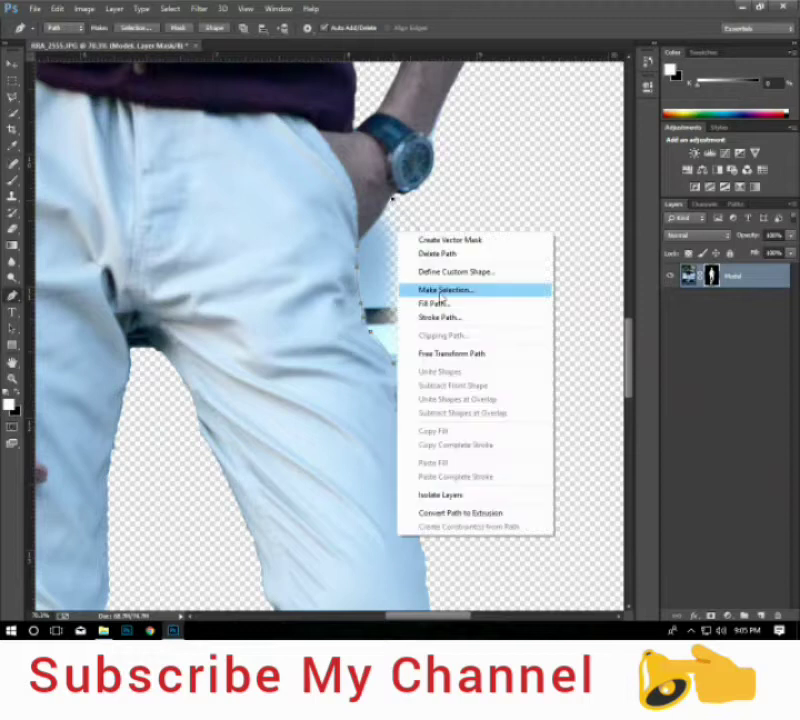
{"action": "left_click", "coordinate": [446, 288]}
{"action": "key", "text": "Delete"}
{"action": "key", "text": "ctrl+d"}
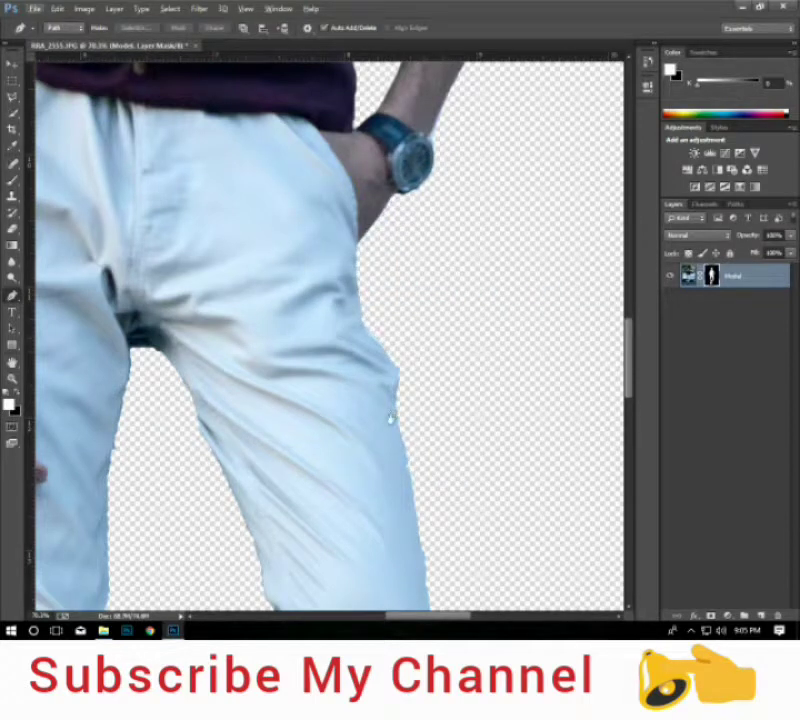
Outline the gap between the legs and turn it into a selection.
{"action": "scroll", "coordinate": [393, 414], "scroll_direction": "down", "scroll_amount": 5}
{"action": "scroll", "coordinate": [264, 357], "scroll_direction": "down", "scroll_amount": 5}
{"action": "scroll", "coordinate": [263, 250], "scroll_direction": "down", "scroll_amount": 4}
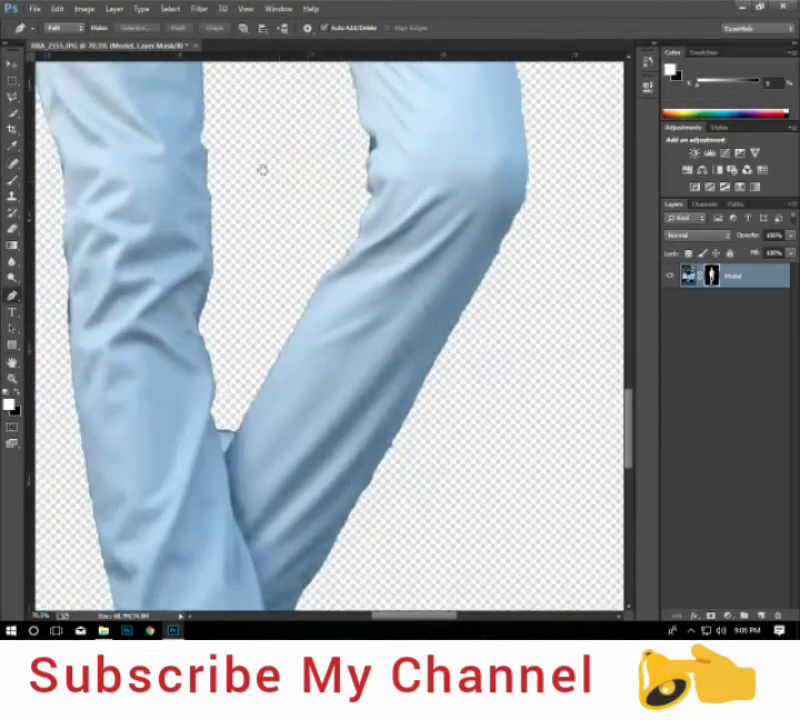
{"action": "left_click", "coordinate": [221, 435]}
{"action": "left_click", "coordinate": [245, 357]}
{"action": "left_click", "coordinate": [222, 437]}
{"action": "right_click", "coordinate": [234, 404]}
{"action": "left_click", "coordinate": [325, 160]}
{"action": "scroll", "coordinate": [318, 300], "scroll_direction": "up", "scroll_amount": 4}
Pen-trace the background fringe along the shirt cuff, turn it into a selection and remove it from the mask.
{"action": "scroll", "coordinate": [318, 343], "scroll_direction": "down", "scroll_amount": 3}
{"action": "scroll", "coordinate": [375, 341], "scroll_direction": "down", "scroll_amount": 2}
{"action": "scroll", "coordinate": [388, 335], "scroll_direction": "up", "scroll_amount": 2}
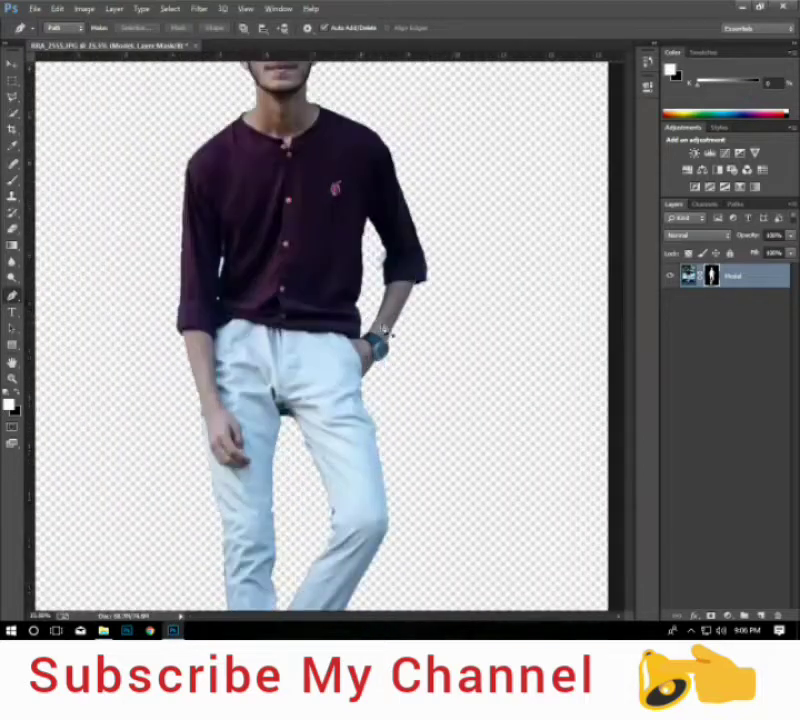
{"action": "scroll", "coordinate": [388, 335], "scroll_direction": "up", "scroll_amount": 2}
{"action": "scroll", "coordinate": [370, 333], "scroll_direction": "down", "scroll_amount": 2}
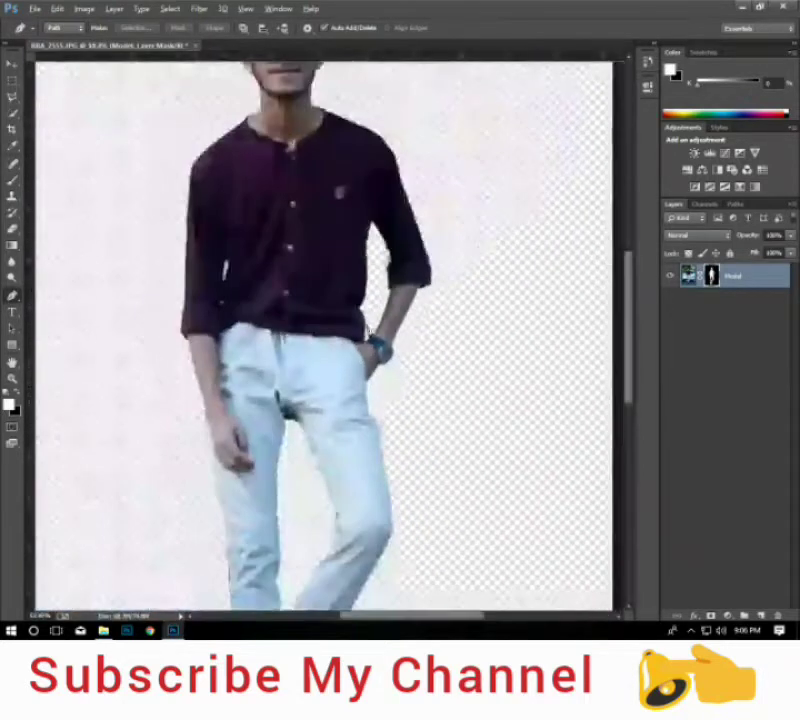
{"action": "scroll", "coordinate": [370, 333], "scroll_direction": "up", "scroll_amount": 2}
{"action": "scroll", "coordinate": [380, 300], "scroll_direction": "up", "scroll_amount": 2}
{"action": "left_click", "coordinate": [368, 300]}
{"action": "left_click", "coordinate": [366, 325]}
{"action": "left_click", "coordinate": [369, 350]}
{"action": "left_click", "coordinate": [373, 376]}
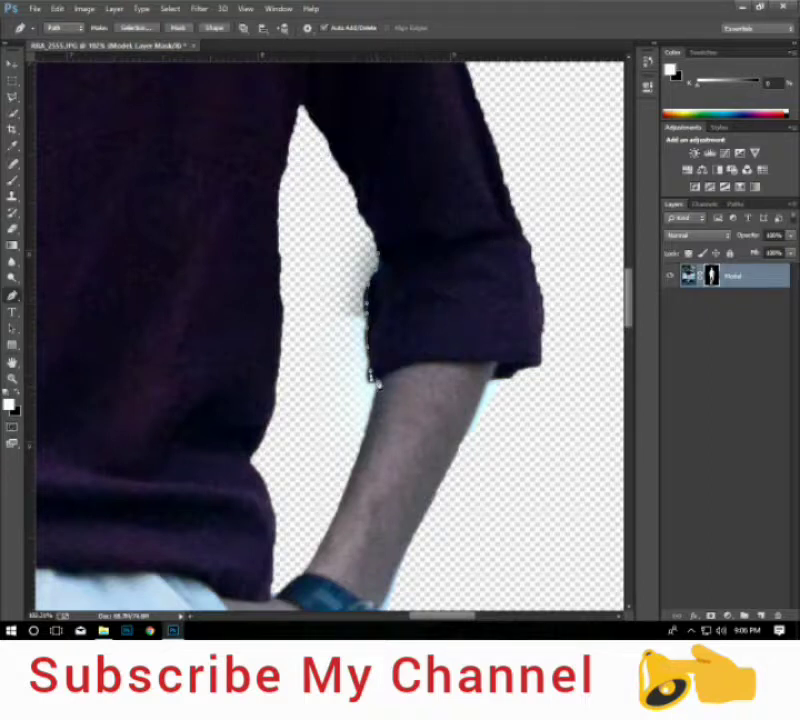
{"action": "left_click", "coordinate": [342, 262]}
{"action": "left_click", "coordinate": [330, 280]}
{"action": "left_click", "coordinate": [375, 245]}
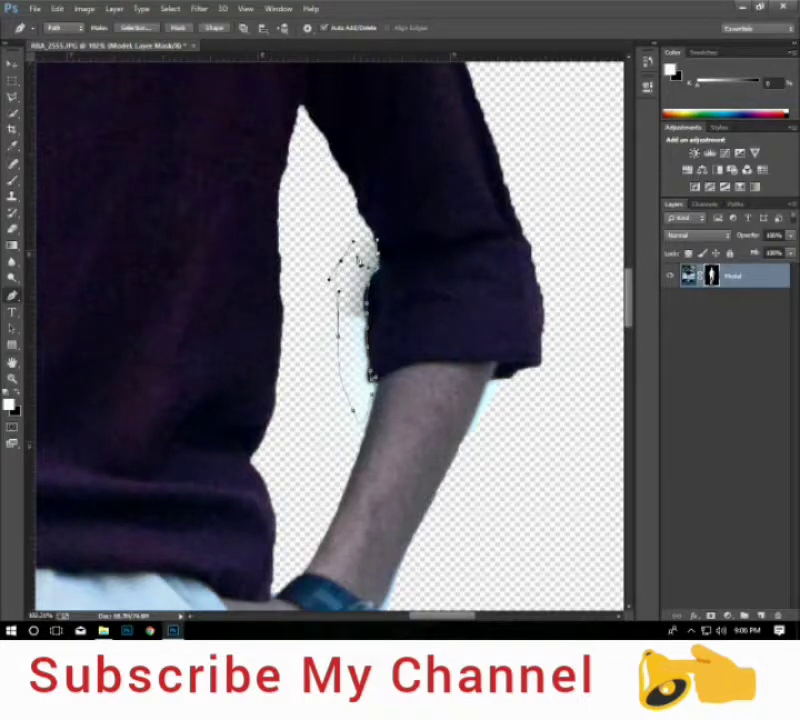
{"action": "right_click", "coordinate": [357, 256]}
{"action": "left_click", "coordinate": [395, 316]}
{"action": "key", "text": "Return"}
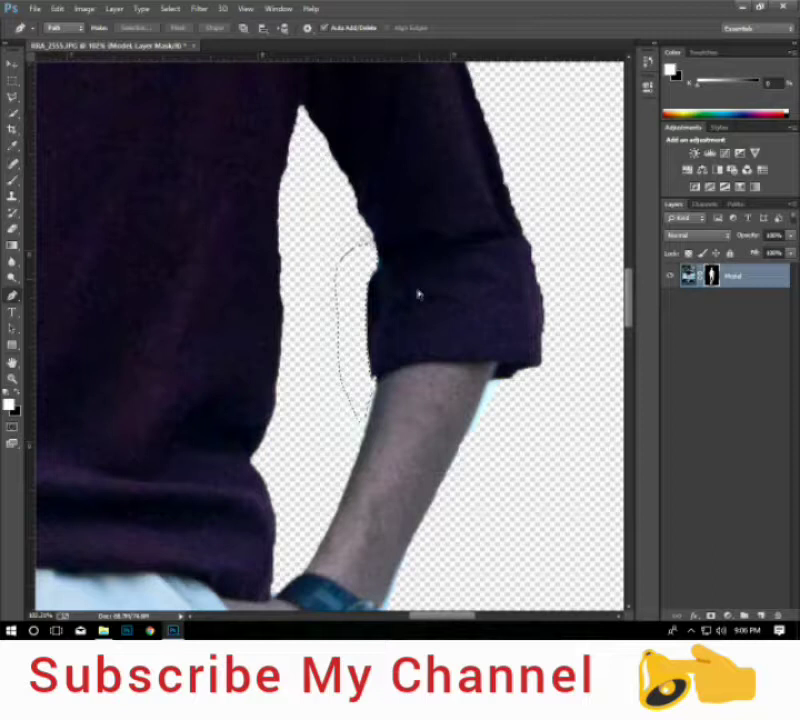
{"action": "key", "text": "ctrl+d"}
Outline the fringe along the forearm and turn the outline into a selection.
{"action": "left_click", "coordinate": [466, 436]}
{"action": "left_click", "coordinate": [492, 484]}
{"action": "left_click", "coordinate": [530, 406]}
{"action": "left_click", "coordinate": [500, 374]}
{"action": "right_click", "coordinate": [518, 404]}
{"action": "left_click", "coordinate": [551, 154]}
{"action": "key", "text": "Return"}
Zoom out and open Refine Mask on the model's layer mask.
{"action": "scroll", "coordinate": [521, 286], "scroll_direction": "down", "scroll_amount": 1}
{"action": "scroll", "coordinate": [521, 286], "scroll_direction": "down", "scroll_amount": 2}
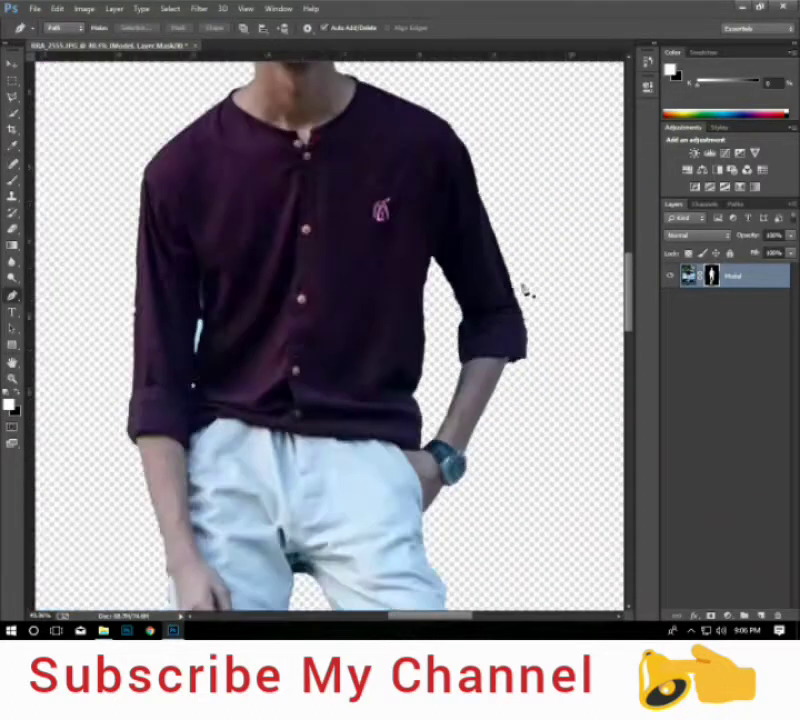
{"action": "scroll", "coordinate": [523, 286], "scroll_direction": "down", "scroll_amount": 1}
{"action": "scroll", "coordinate": [530, 282], "scroll_direction": "down", "scroll_amount": 1}
{"action": "scroll", "coordinate": [612, 290], "scroll_direction": "down", "scroll_amount": 1}
{"action": "right_click", "coordinate": [711, 275]}
{"action": "left_click", "coordinate": [677, 380]}
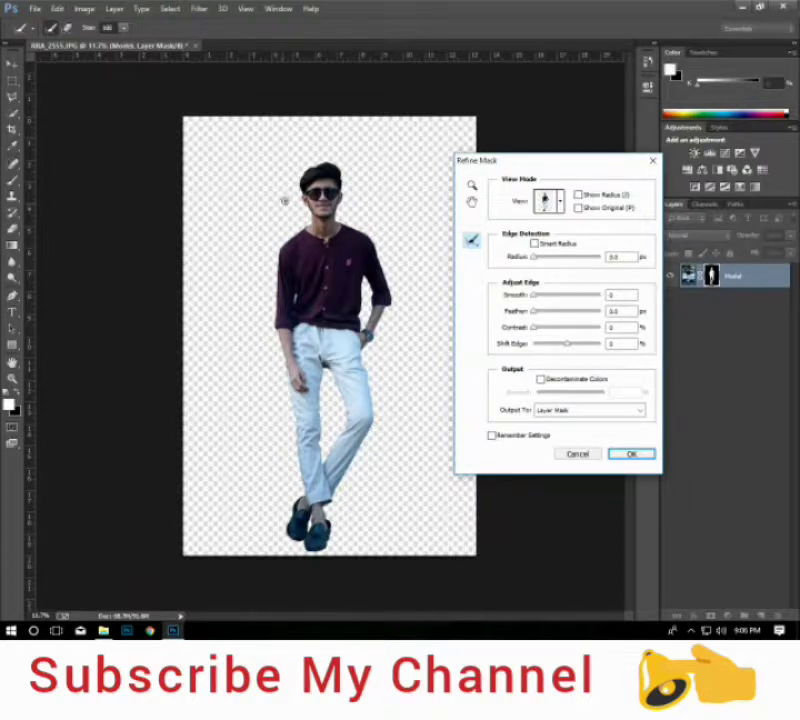
Inspect the shirt and trousers, then brush away the light fringe along the right shoe.
{"action": "scroll", "coordinate": [318, 233], "scroll_direction": "up", "scroll_amount": 2}
{"action": "scroll", "coordinate": [342, 231], "scroll_direction": "up", "scroll_amount": 2}
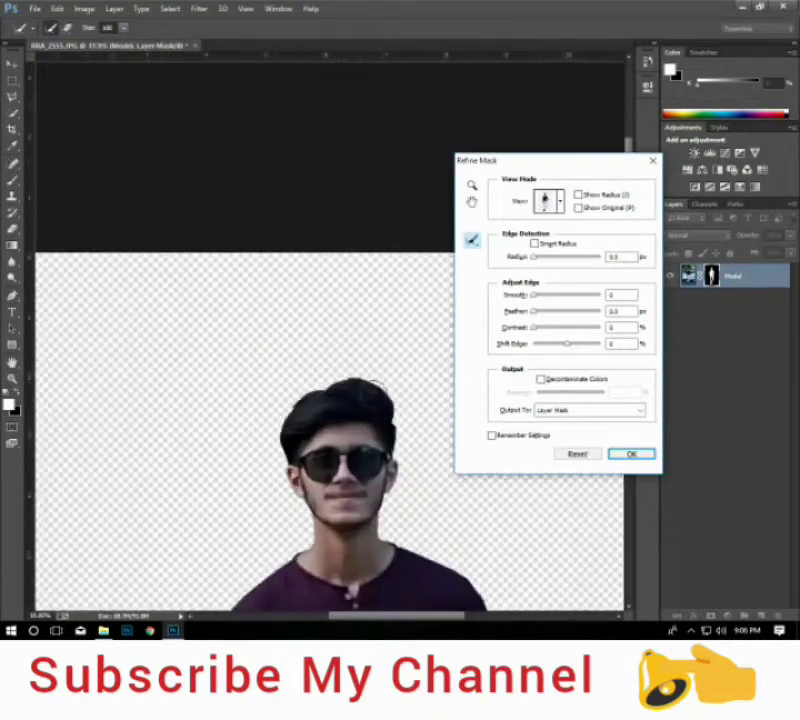
{"action": "scroll", "coordinate": [348, 264], "scroll_direction": "up", "scroll_amount": 2}
{"action": "scroll", "coordinate": [355, 275], "scroll_direction": "up", "scroll_amount": 1}
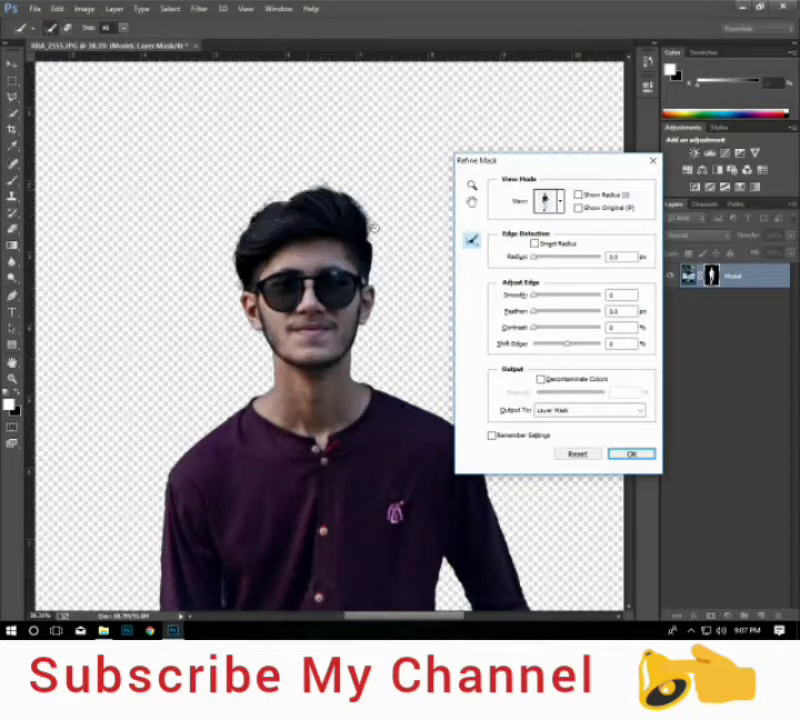
{"action": "left_click_drag", "start_coordinate": [345, 313], "coordinate": [328, 213]}
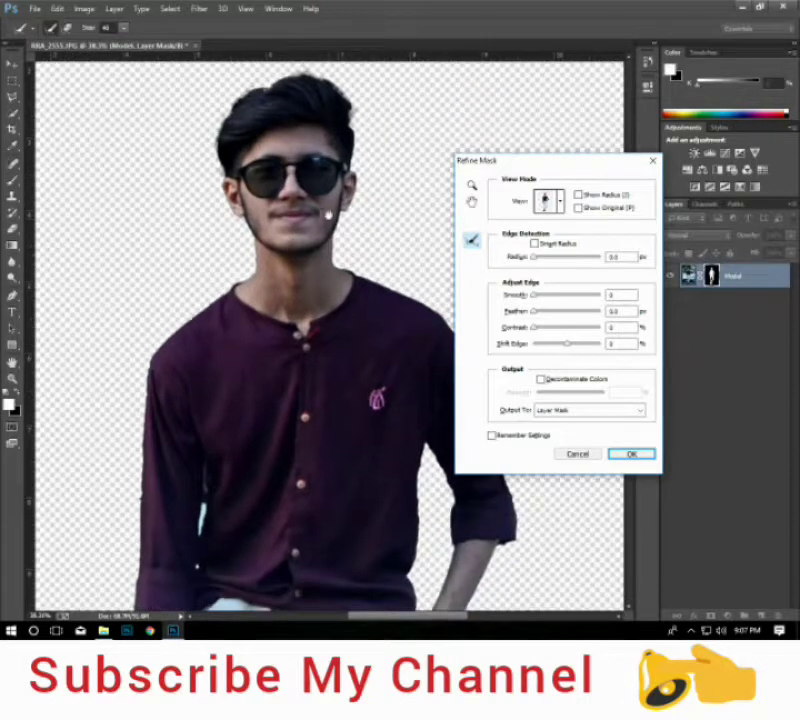
{"action": "left_click_drag", "start_coordinate": [380, 359], "coordinate": [335, 264]}
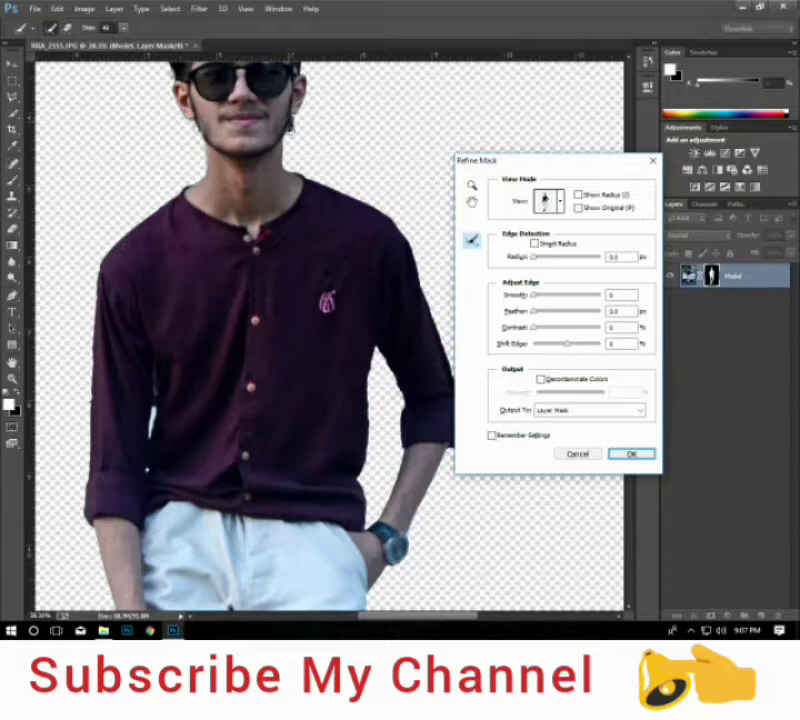
{"action": "mouse_move", "coordinate": [375, 420]}
{"action": "left_mouse_down"}
{"action": "mouse_move", "coordinate": [307, 314]}
{"action": "mouse_move", "coordinate": [325, 175]}
{"action": "left_mouse_up"}
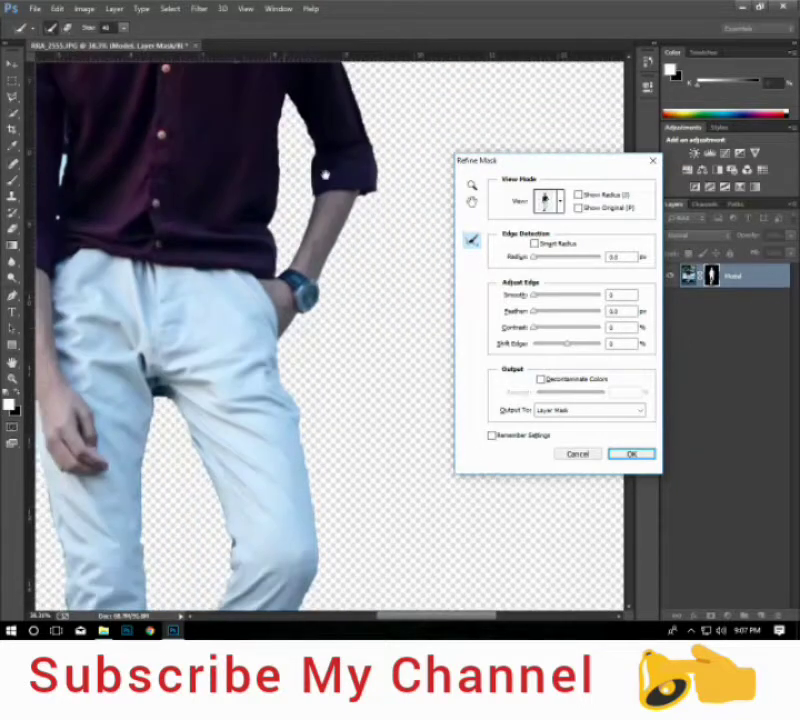
{"action": "mouse_move", "coordinate": [367, 96]}
{"action": "left_mouse_down"}
{"action": "mouse_move", "coordinate": [371, 176]}
{"action": "mouse_move", "coordinate": [390, 256]}
{"action": "left_mouse_up"}
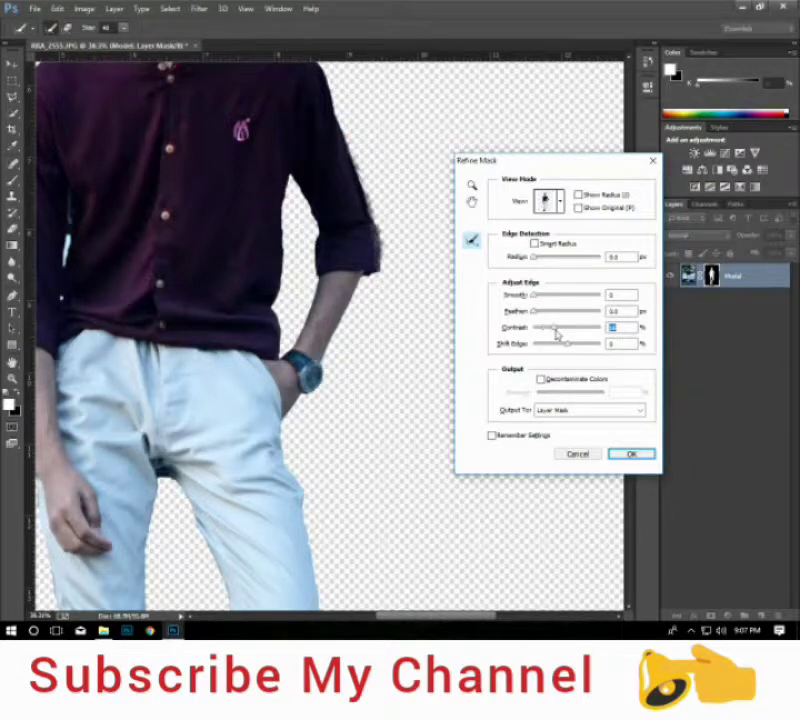
{"action": "scroll", "coordinate": [396, 346], "scroll_direction": "down", "scroll_amount": 2}
{"action": "scroll", "coordinate": [371, 270], "scroll_direction": "down", "scroll_amount": 3}
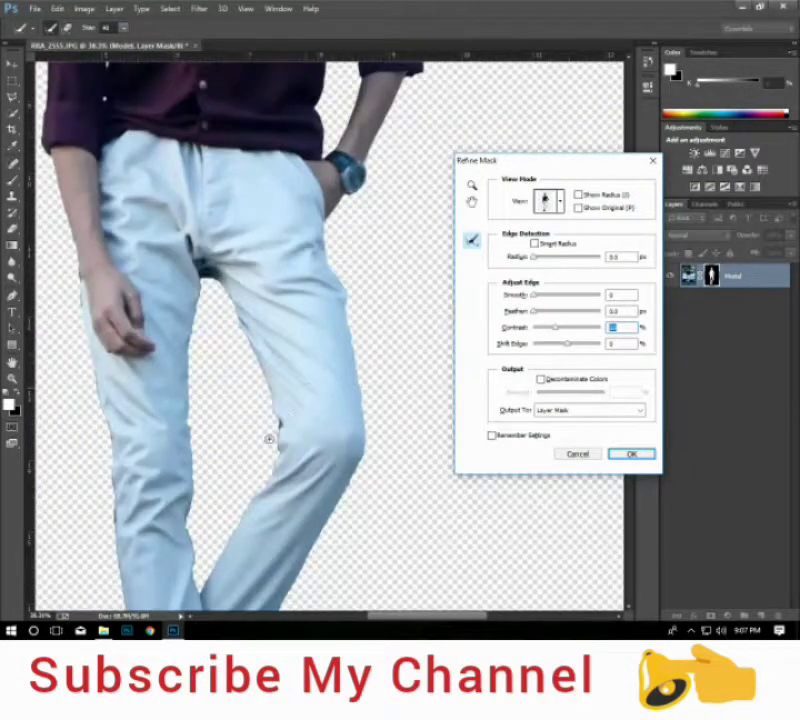
{"action": "scroll", "coordinate": [327, 334], "scroll_direction": "down", "scroll_amount": 5}
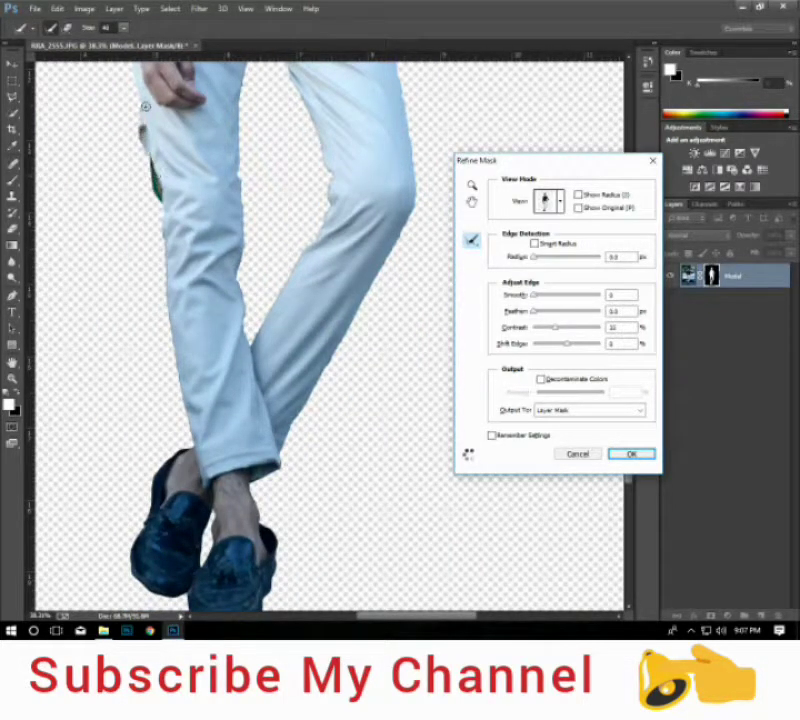
{"action": "scroll", "coordinate": [290, 300], "scroll_direction": "down", "scroll_amount": 3}
{"action": "scroll", "coordinate": [277, 359], "scroll_direction": "down", "scroll_amount": 1}
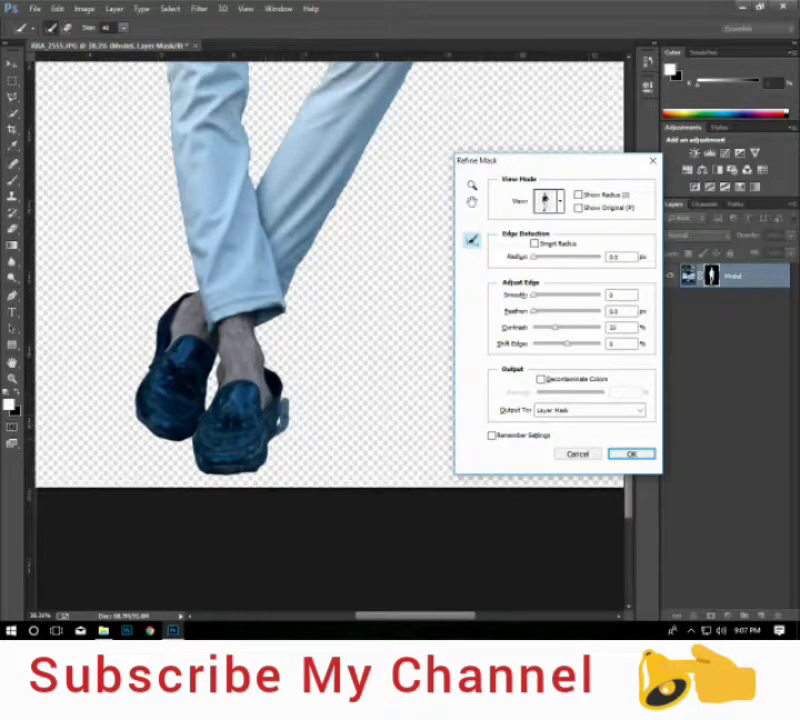
{"action": "left_click_drag", "start_coordinate": [284, 410], "coordinate": [183, 481]}
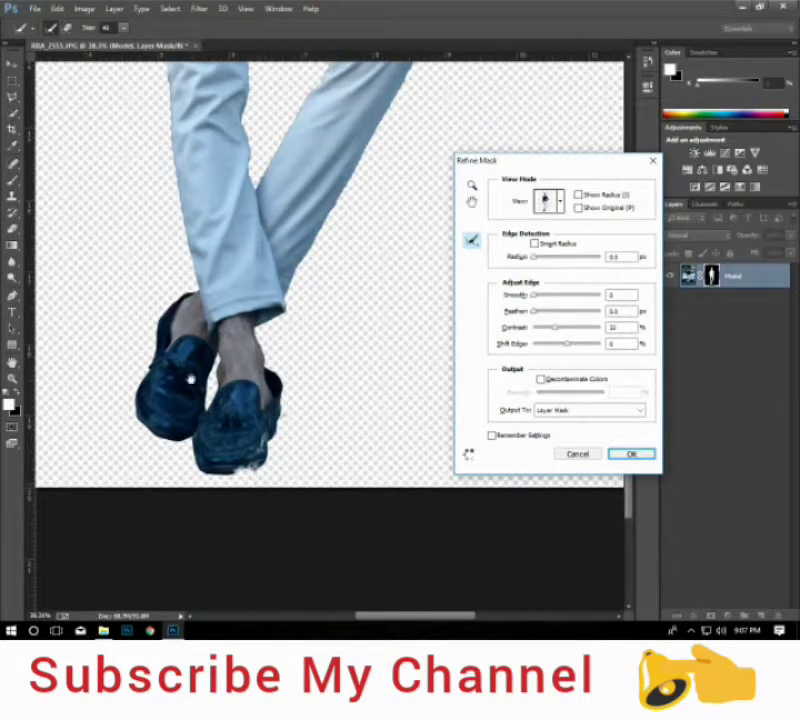
Brush along the left edge of the leg to refine it.
{"action": "scroll", "coordinate": [191, 380], "scroll_direction": "up", "scroll_amount": 1}
{"action": "scroll", "coordinate": [211, 429], "scroll_direction": "up", "scroll_amount": 2}
{"action": "scroll", "coordinate": [225, 400], "scroll_direction": "up", "scroll_amount": 3}
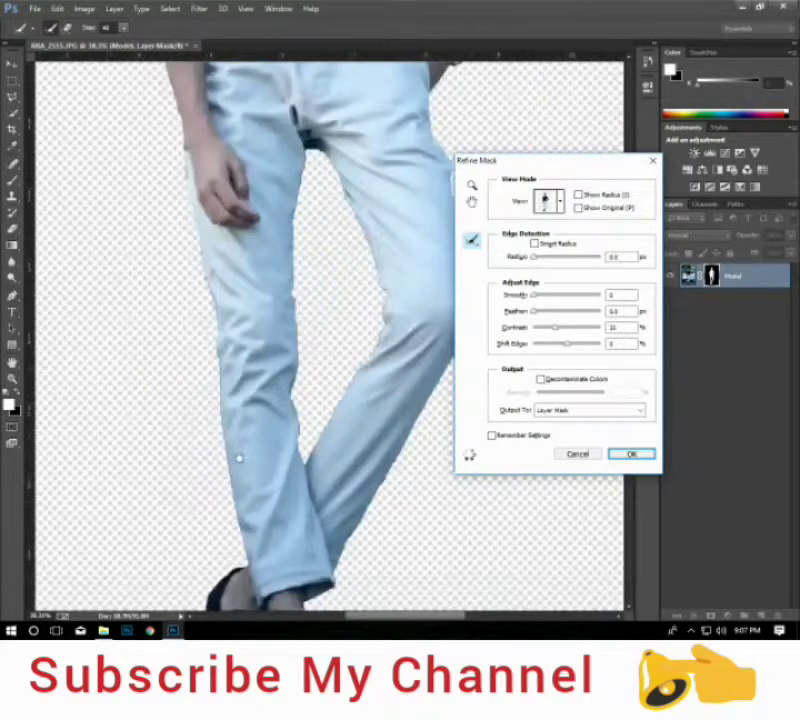
{"action": "scroll", "coordinate": [158, 184], "scroll_direction": "up", "scroll_amount": 3}
{"action": "left_click_drag", "start_coordinate": [183, 271], "coordinate": [212, 445]}
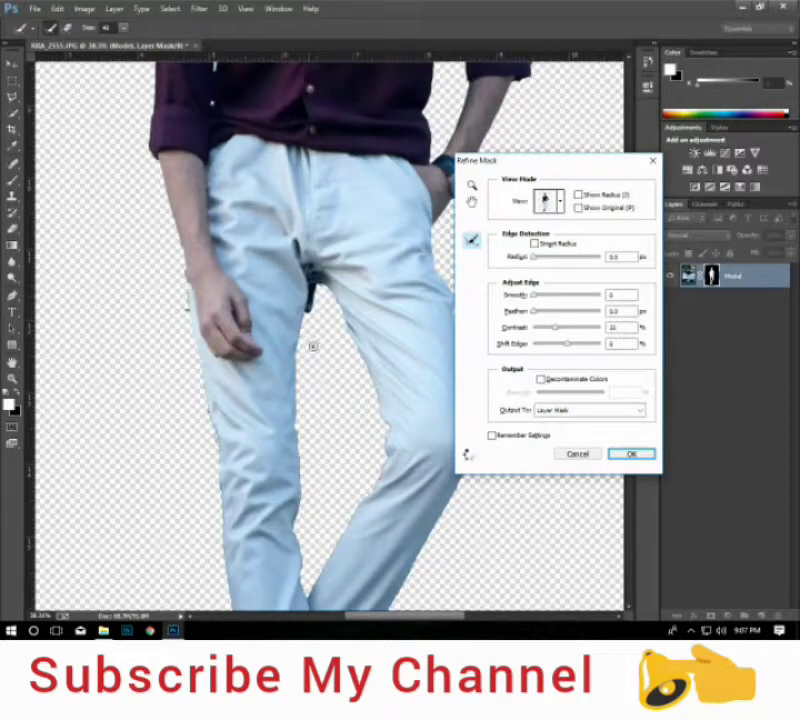
{"action": "scroll", "coordinate": [300, 300], "scroll_direction": "up", "scroll_amount": 9}
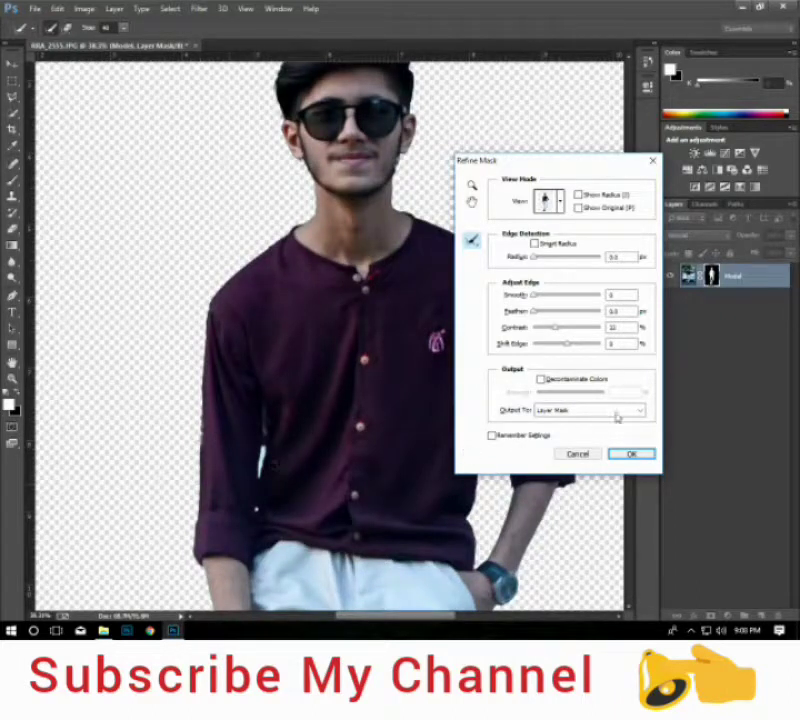
Set Feather to 7.2 px, nudge Smooth, and apply the refined mask.
{"action": "left_click_drag", "start_coordinate": [536, 311], "coordinate": [555, 312]}
{"action": "left_click", "coordinate": [546, 300]}
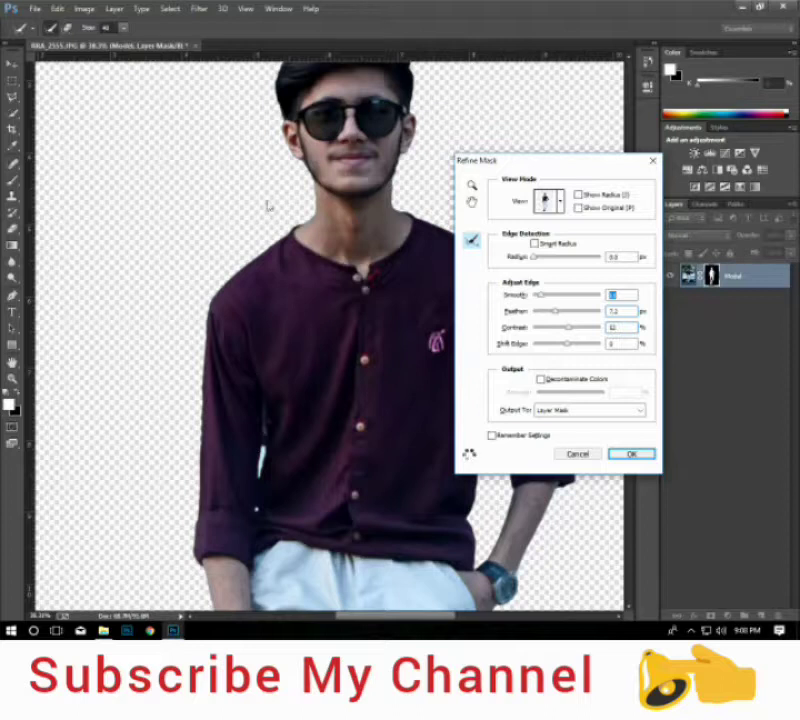
{"action": "scroll", "coordinate": [292, 280], "scroll_direction": "up", "scroll_amount": 2}
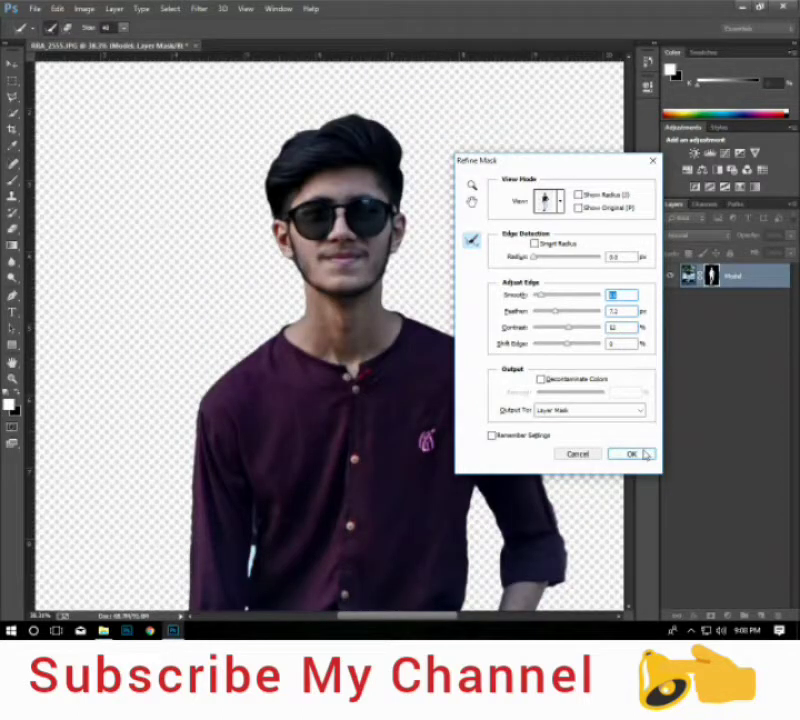
{"action": "key", "text": "Return"}
{"action": "key", "text": "p"}
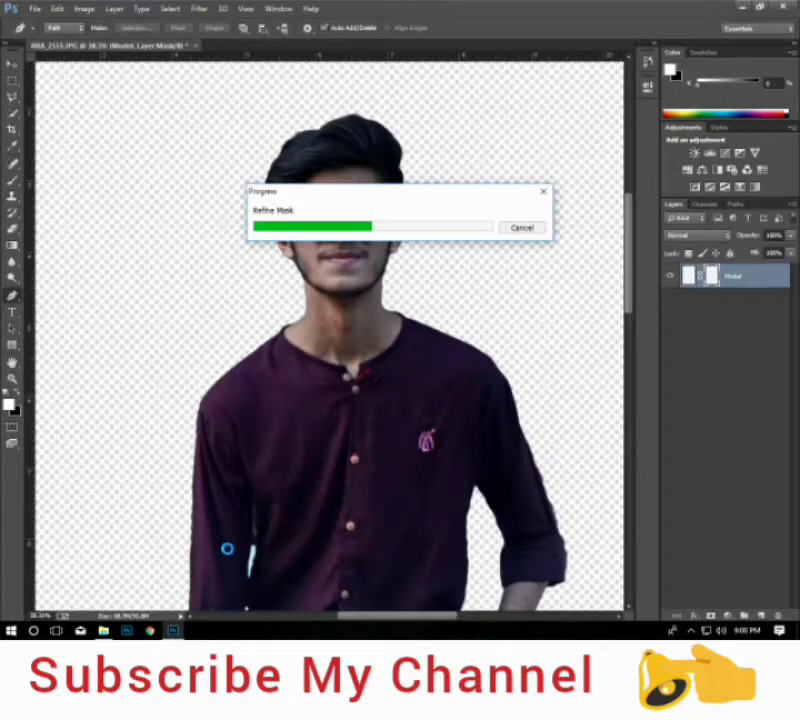
Pen-trace the light gap between the left arm and the shirt.
{"action": "scroll", "coordinate": [270, 310], "scroll_direction": "down", "scroll_amount": 3}
{"action": "scroll", "coordinate": [270, 310], "scroll_direction": "down", "scroll_amount": 2}
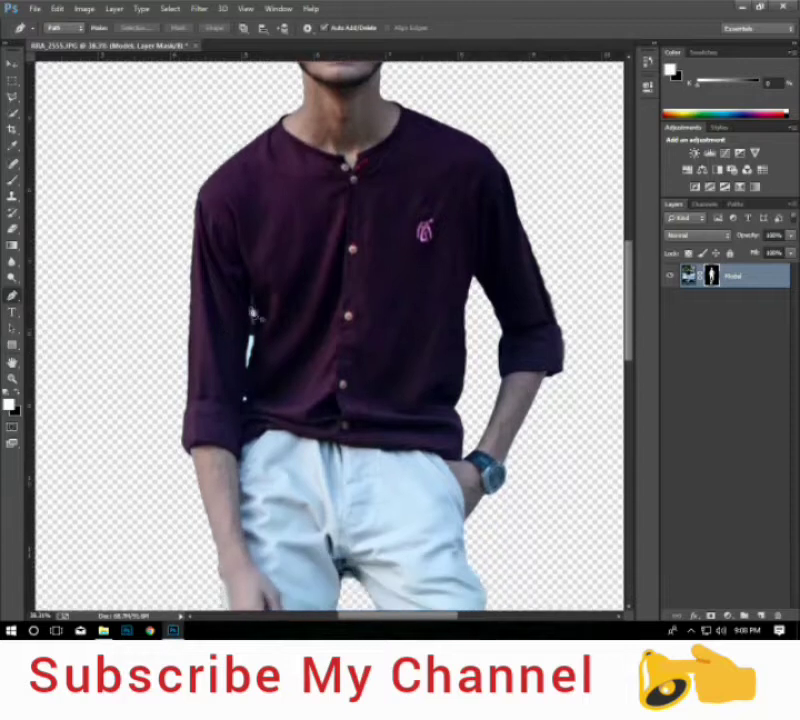
{"action": "scroll", "coordinate": [270, 310], "scroll_direction": "up", "scroll_amount": 2}
{"action": "scroll", "coordinate": [270, 310], "scroll_direction": "up", "scroll_amount": 2}
{"action": "left_click", "coordinate": [241, 262]}
{"action": "left_click", "coordinate": [247, 313]}
{"action": "left_click", "coordinate": [235, 400]}
{"action": "left_click", "coordinate": [235, 448]}
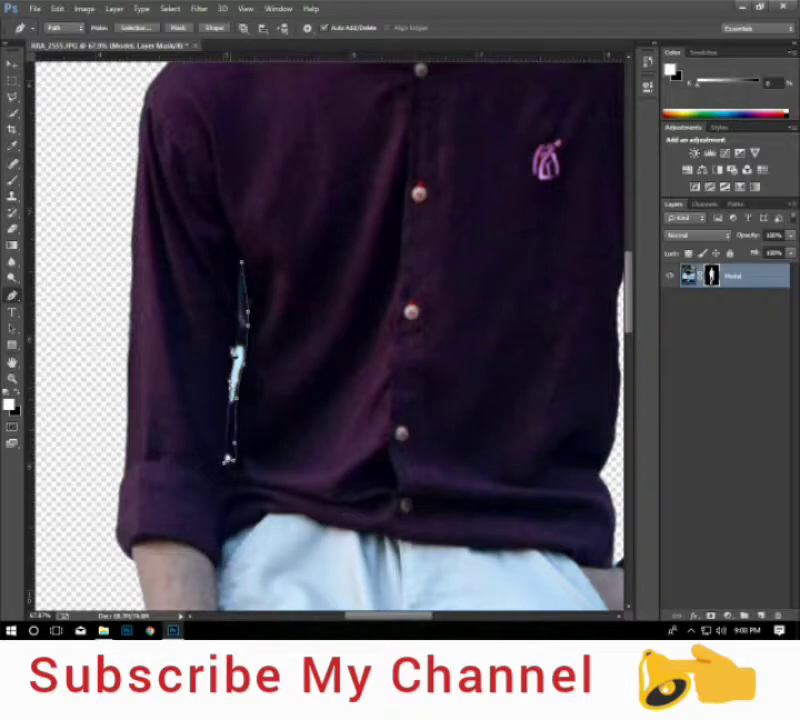
Convert the traced gap path to a selection and mask the sliver out.
{"action": "right_click", "coordinate": [246, 298]}
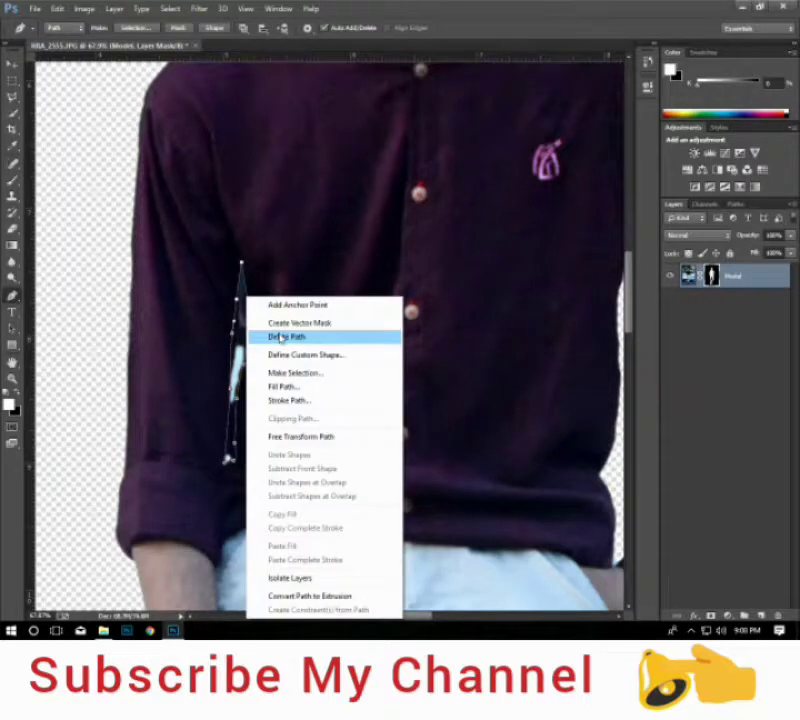
{"action": "left_click", "coordinate": [282, 369]}
{"action": "key", "text": "Return"}
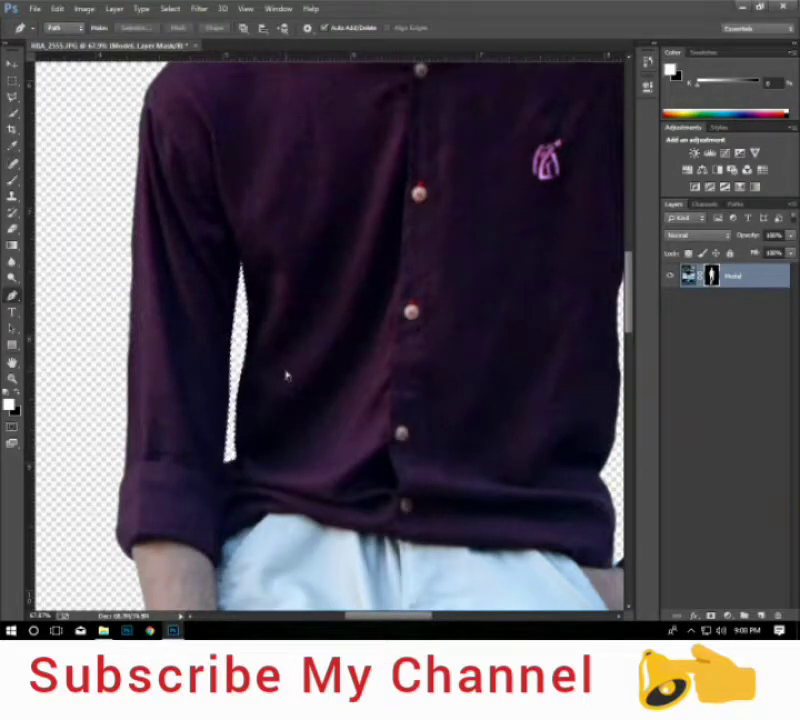
{"action": "scroll", "coordinate": [282, 370], "scroll_direction": "down", "scroll_amount": 3}
{"action": "scroll", "coordinate": [288, 372], "scroll_direction": "up", "scroll_amount": 2}
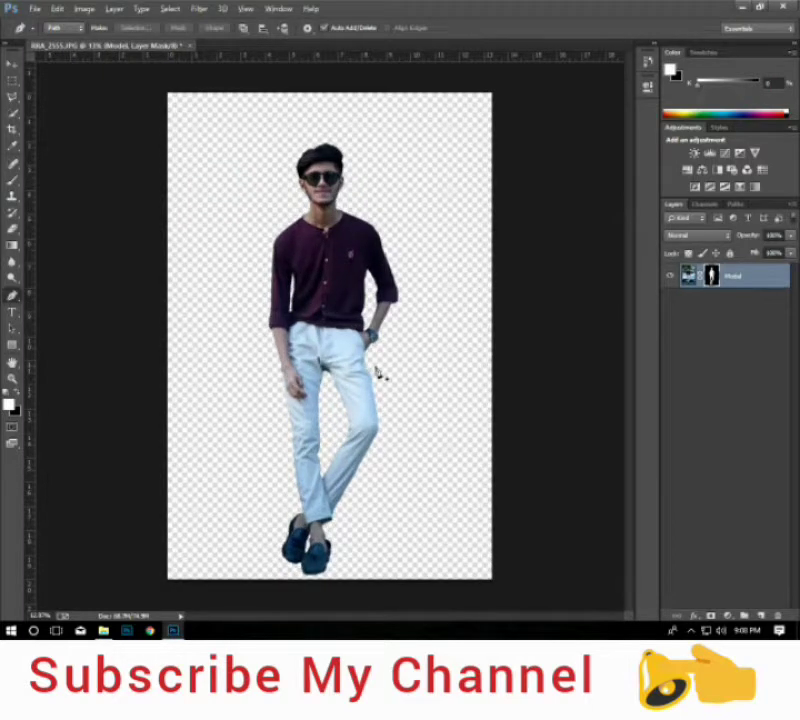
{"action": "scroll", "coordinate": [380, 366], "scroll_direction": "up", "scroll_amount": 1}
{"action": "right_click", "coordinate": [712, 276]}
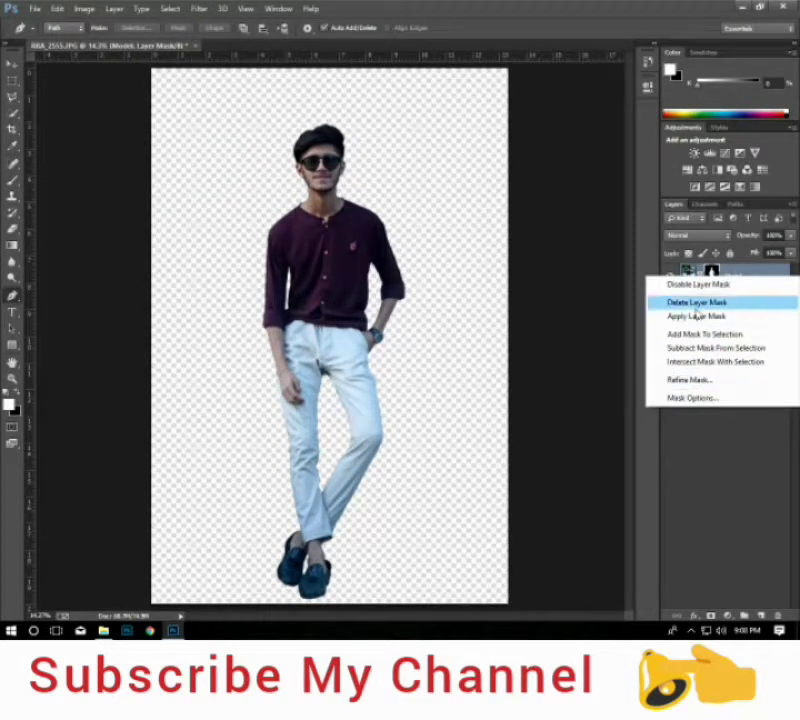
Remove the model layer's mask and open the motorbike background image from the Desktop.
{"action": "left_click", "coordinate": [680, 302]}
{"action": "left_click", "coordinate": [35, 8]}
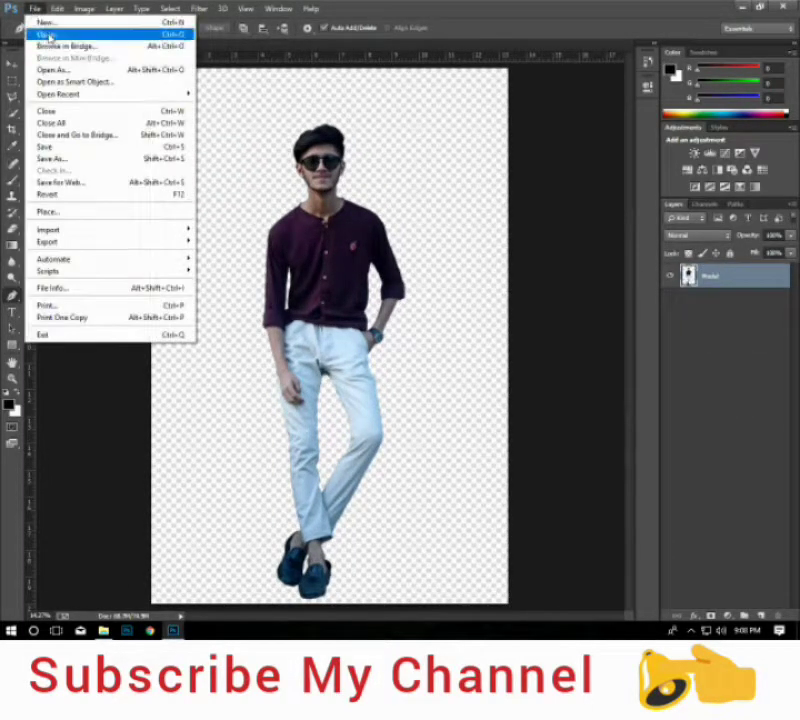
{"action": "left_click", "coordinate": [45, 21]}
{"action": "left_click", "coordinate": [508, 183]}
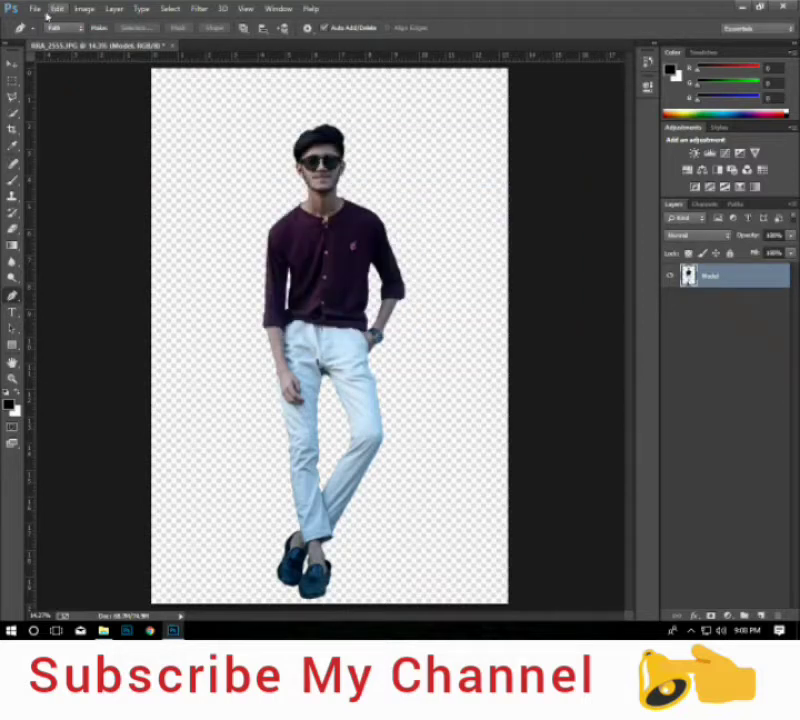
{"action": "left_click", "coordinate": [35, 8]}
{"action": "left_click", "coordinate": [45, 34]}
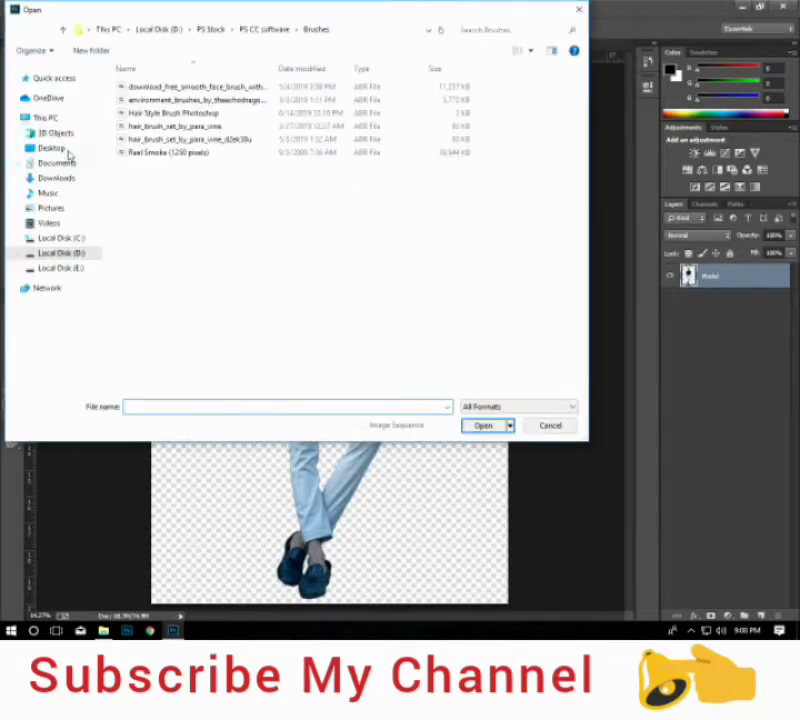
{"action": "left_click", "coordinate": [52, 148]}
{"action": "double_click", "coordinate": [348, 98]}
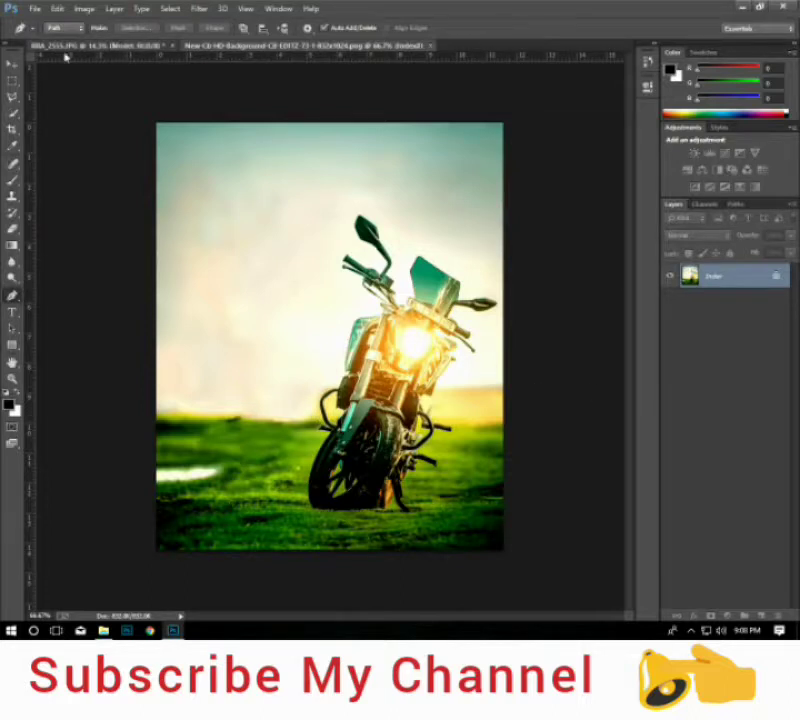
Try dragging the model into the motorbike document, then close the motorbike document.
{"action": "left_click", "coordinate": [95, 48]}
{"action": "key", "text": "v"}
{"action": "mouse_move", "coordinate": [296, 350]}
{"action": "left_mouse_down"}
{"action": "mouse_move", "coordinate": [328, 55]}
{"action": "mouse_move", "coordinate": [119, 47]}
{"action": "mouse_move", "coordinate": [402, 255]}
{"action": "left_mouse_up"}
{"action": "mouse_move", "coordinate": [118, 84]}
{"action": "left_mouse_down"}
{"action": "mouse_move", "coordinate": [330, 47]}
{"action": "mouse_move", "coordinate": [341, 165]}
{"action": "left_mouse_up"}
{"action": "left_click_drag", "start_coordinate": [343, 234], "coordinate": [747, 249]}
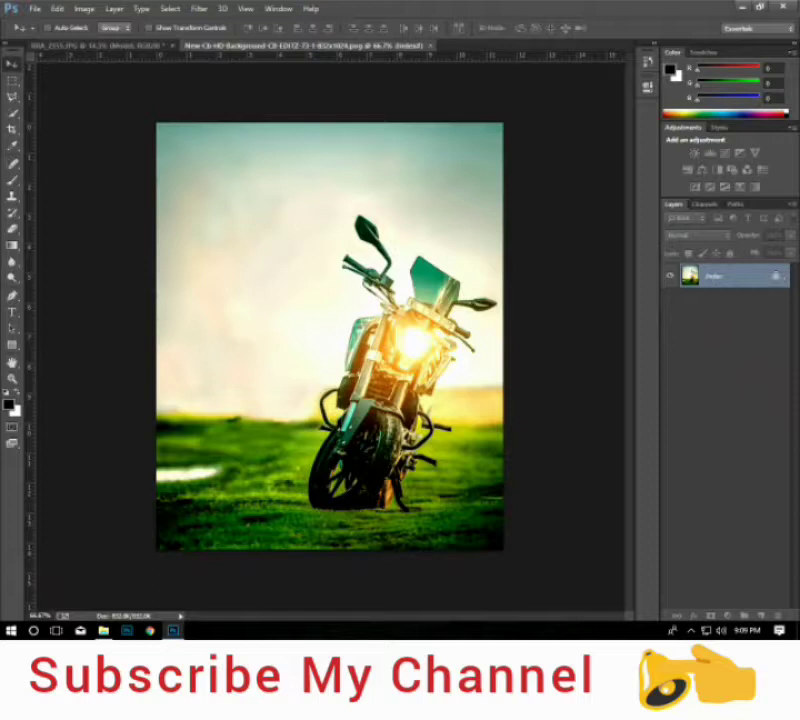
{"action": "left_click", "coordinate": [433, 47]}
Place the motorbike background, scale it to fill the canvas, and move the Model layer above it.
{"action": "left_click", "coordinate": [35, 8]}
{"action": "left_click", "coordinate": [59, 212]}
{"action": "double_click", "coordinate": [346, 112]}
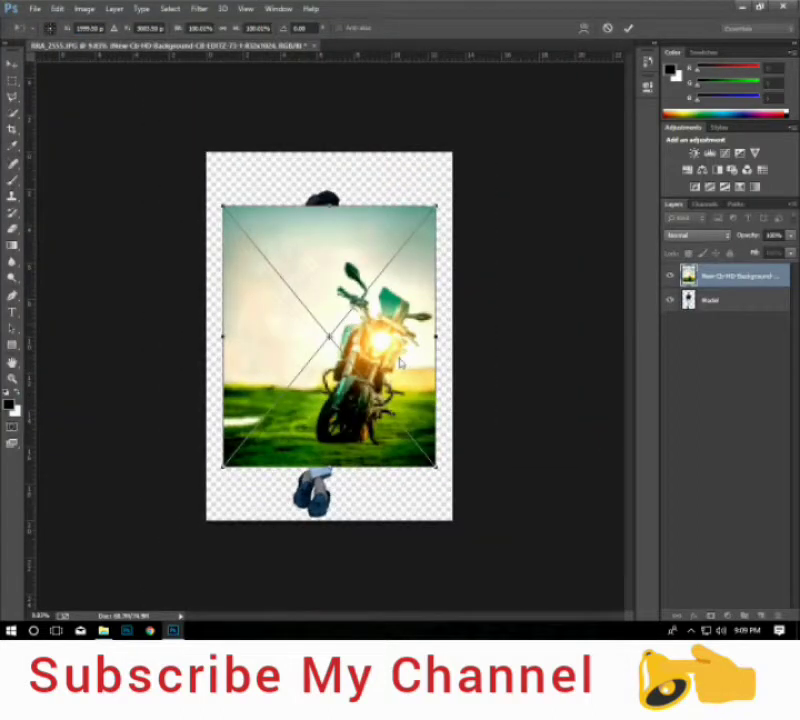
{"action": "left_click_drag", "start_coordinate": [400, 362], "coordinate": [384, 416]}
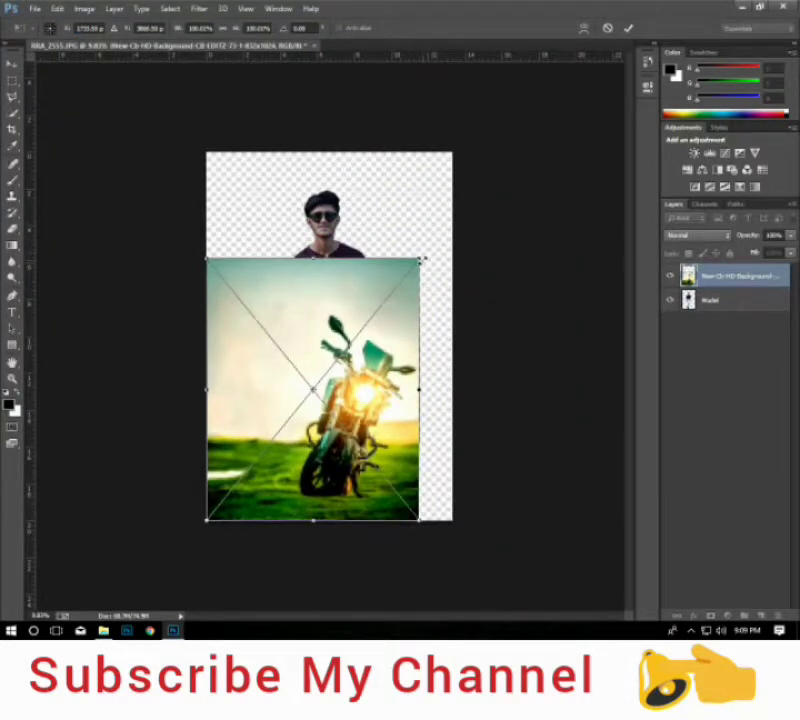
{"action": "left_click_drag", "start_coordinate": [418, 258], "coordinate": [444, 219]}
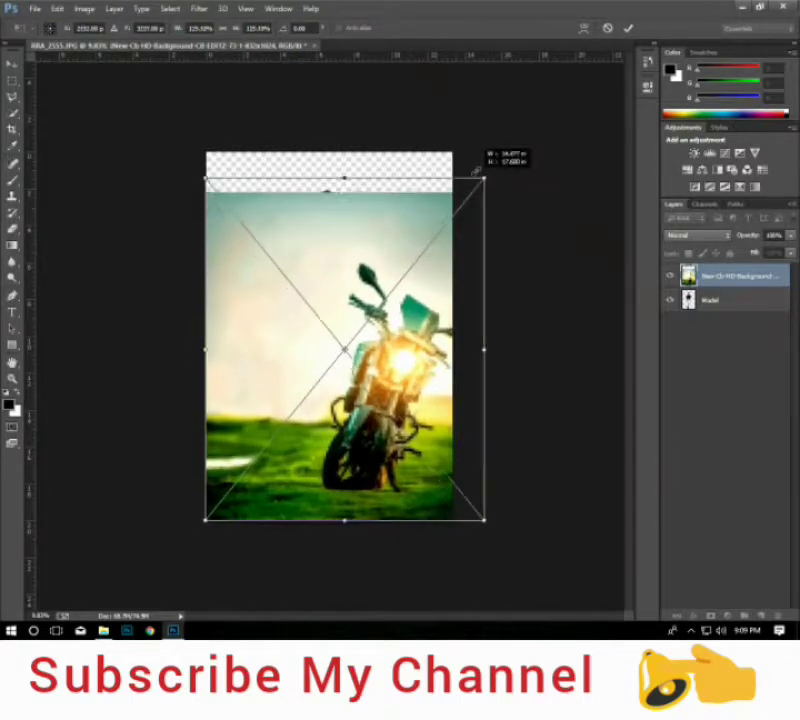
{"action": "mouse_move", "coordinate": [458, 209]}
{"action": "left_mouse_down"}
{"action": "mouse_move", "coordinate": [492, 122]}
{"action": "mouse_move", "coordinate": [481, 142]}
{"action": "left_mouse_up"}
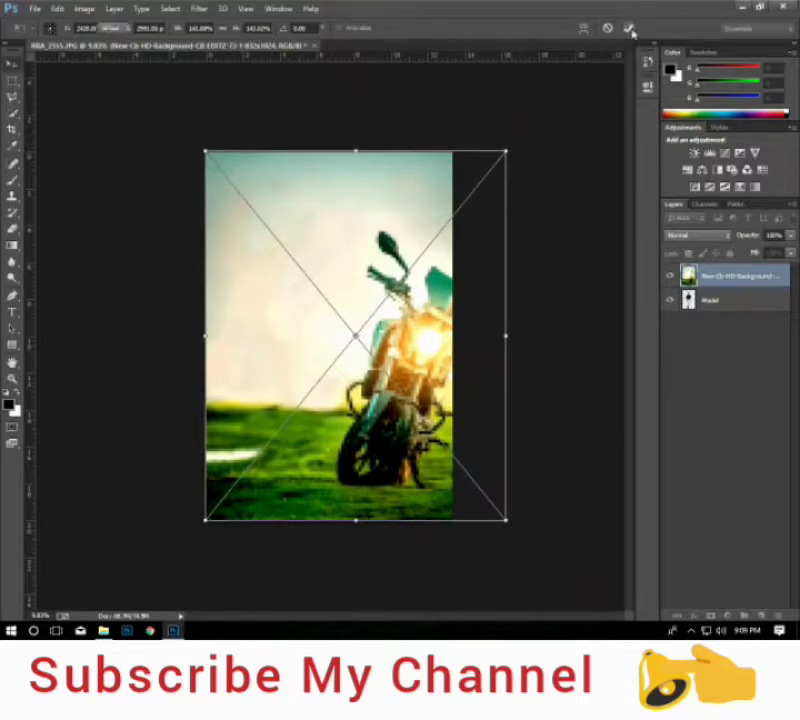
{"action": "left_click", "coordinate": [629, 29]}
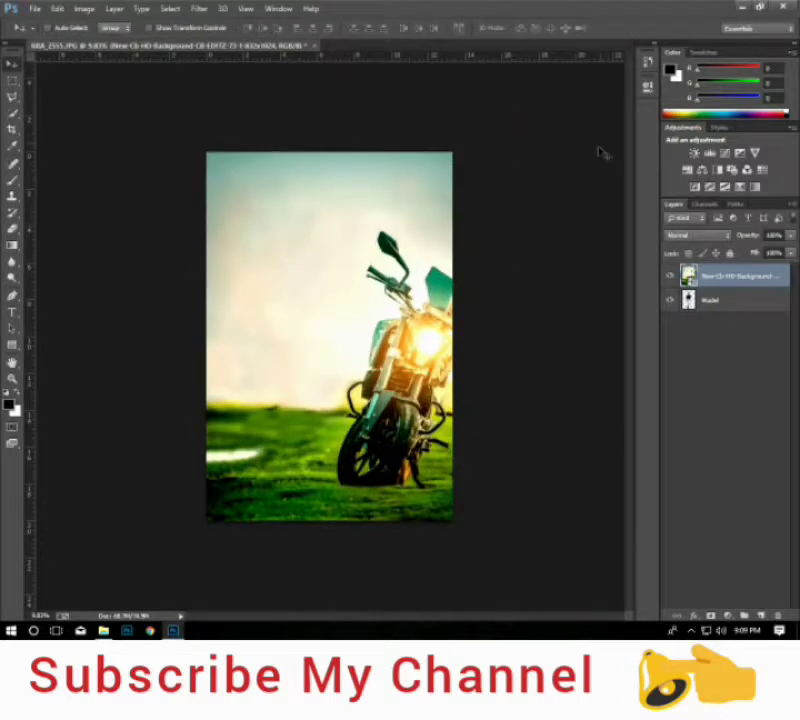
{"action": "left_click_drag", "start_coordinate": [718, 306], "coordinate": [722, 276]}
{"action": "right_click", "coordinate": [726, 276]}
Rasterize the Model layer and select the background layer.
{"action": "left_click", "coordinate": [600, 252]}
{"action": "left_click", "coordinate": [700, 276]}
{"action": "left_click", "coordinate": [740, 300]}
Crop outward to widen the canvas, trim the right side slightly, and fit the image on screen.
{"action": "left_click", "coordinate": [17, 130]}
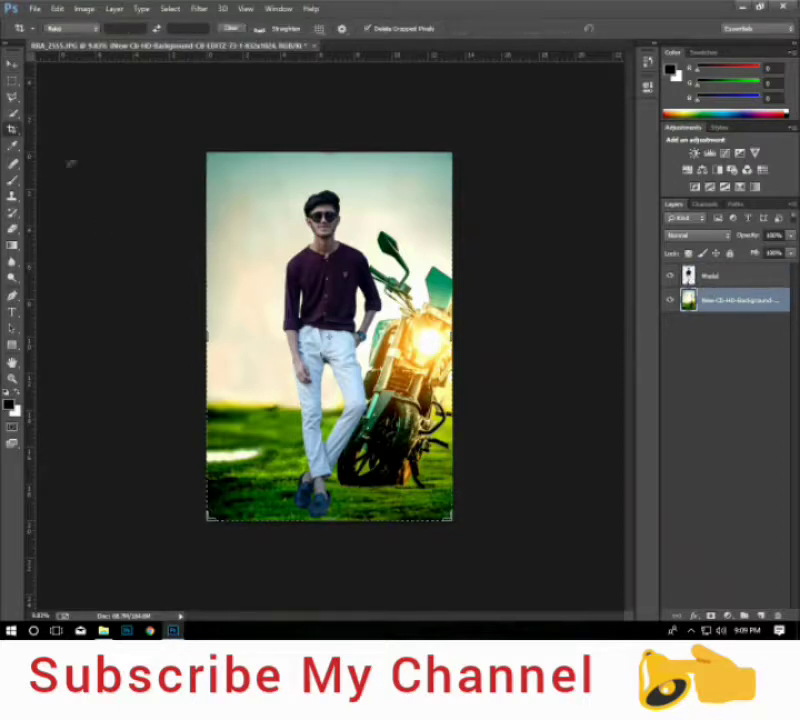
{"action": "left_click_drag", "start_coordinate": [451, 338], "coordinate": [479, 338]}
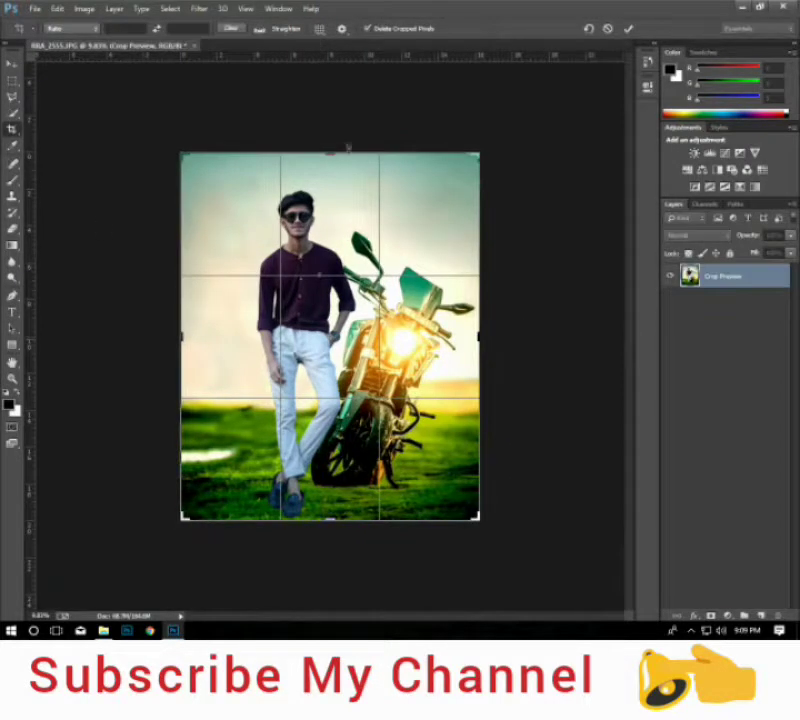
{"action": "left_click", "coordinate": [629, 29]}
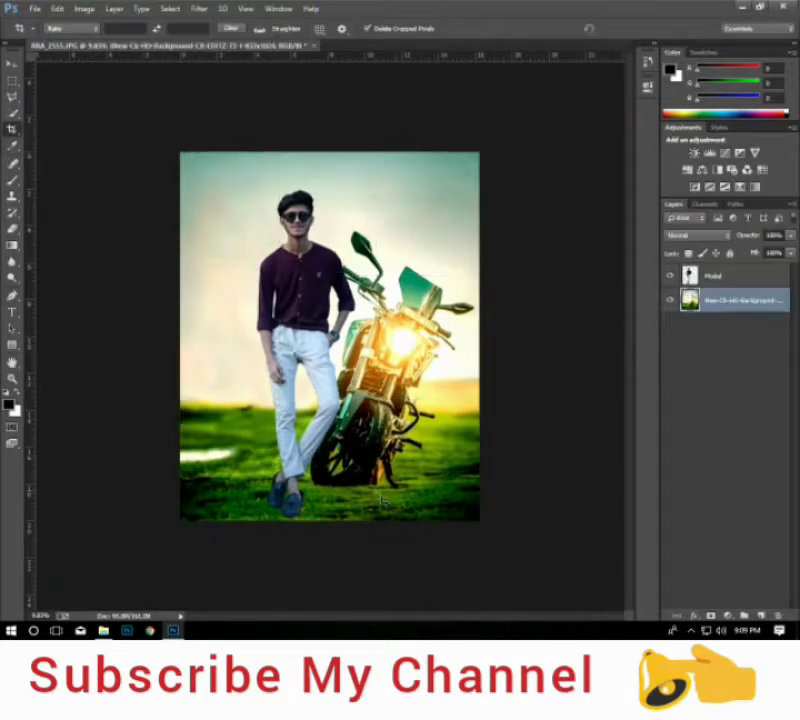
{"action": "left_click", "coordinate": [20, 131]}
{"action": "mouse_move", "coordinate": [479, 338]}
{"action": "left_mouse_down"}
{"action": "mouse_move", "coordinate": [458, 341]}
{"action": "mouse_move", "coordinate": [488, 343]}
{"action": "left_mouse_up"}
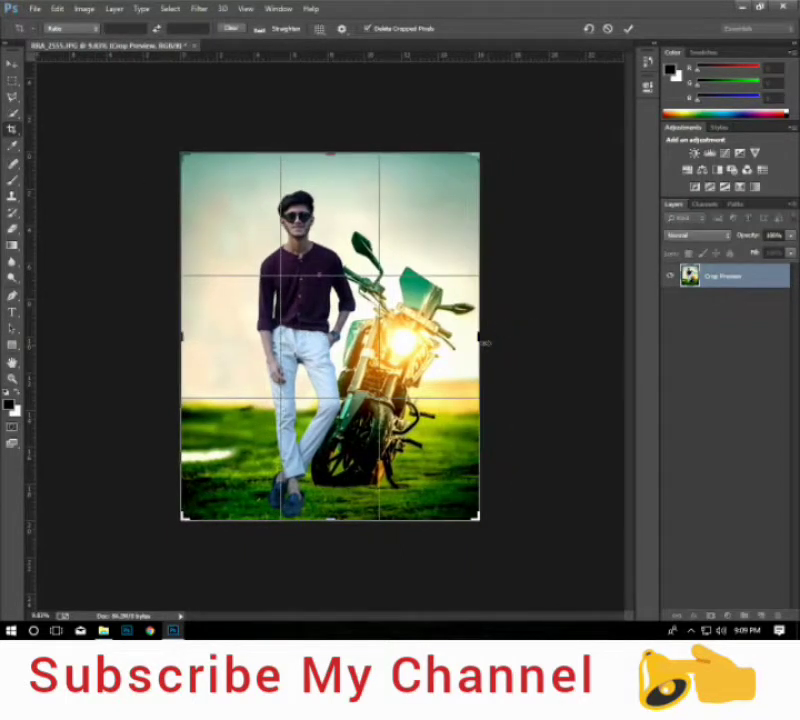
{"action": "left_click", "coordinate": [629, 29]}
{"action": "key", "text": "ctrl+0"}
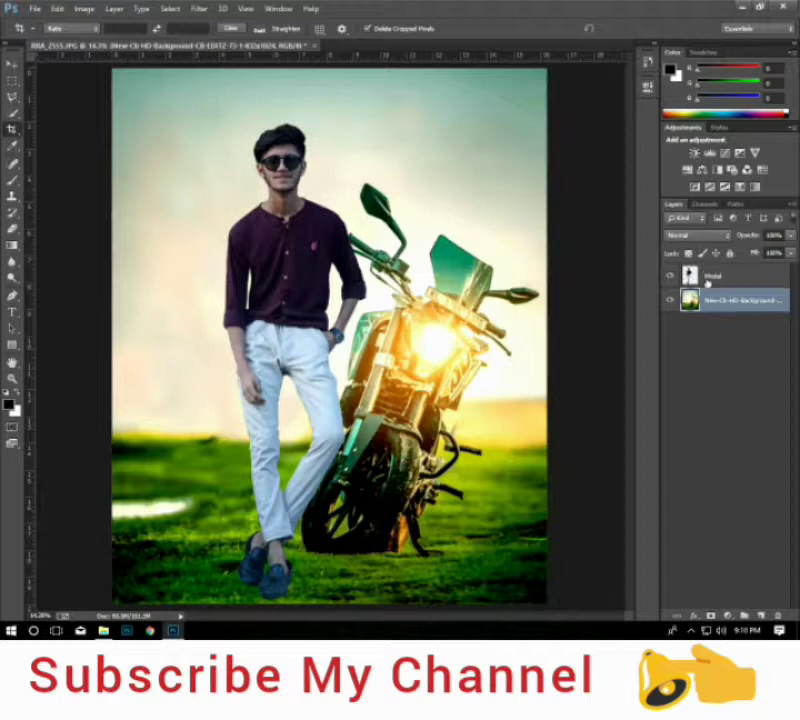
Free-transform the Model layer onto the motorbike, resizing him and tilting him slightly.
{"action": "key", "text": "ctrl+minus"}
{"action": "left_click", "coordinate": [718, 276]}
{"action": "key", "text": "ctrl+t"}
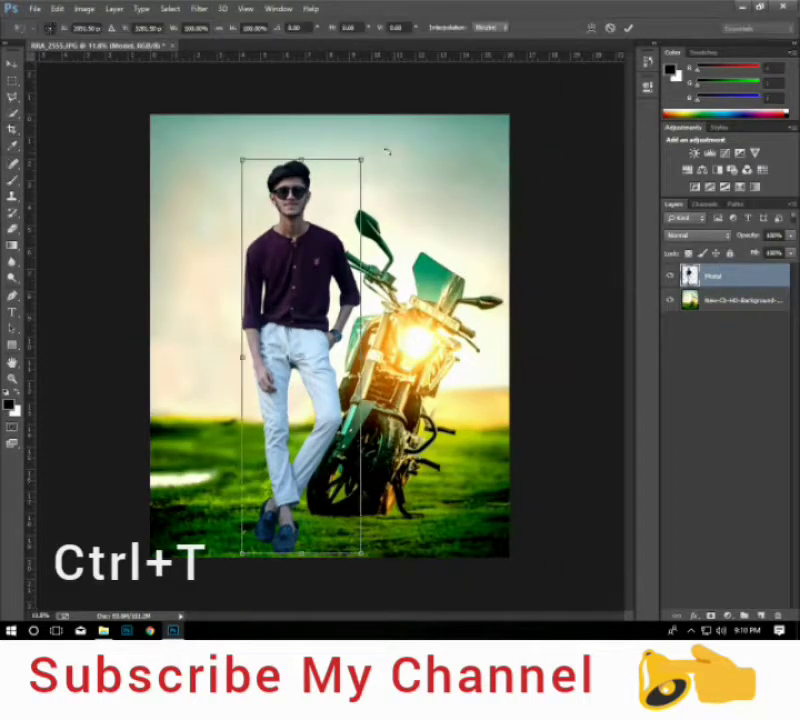
{"action": "mouse_move", "coordinate": [298, 177]}
{"action": "left_mouse_down"}
{"action": "mouse_move", "coordinate": [408, 228]}
{"action": "mouse_move", "coordinate": [390, 262]}
{"action": "left_mouse_up"}
{"action": "mouse_move", "coordinate": [439, 211]}
{"action": "left_mouse_down"}
{"action": "mouse_move", "coordinate": [406, 243]}
{"action": "mouse_move", "coordinate": [386, 243]}
{"action": "left_mouse_up"}
{"action": "left_click_drag", "start_coordinate": [423, 198], "coordinate": [434, 208]}
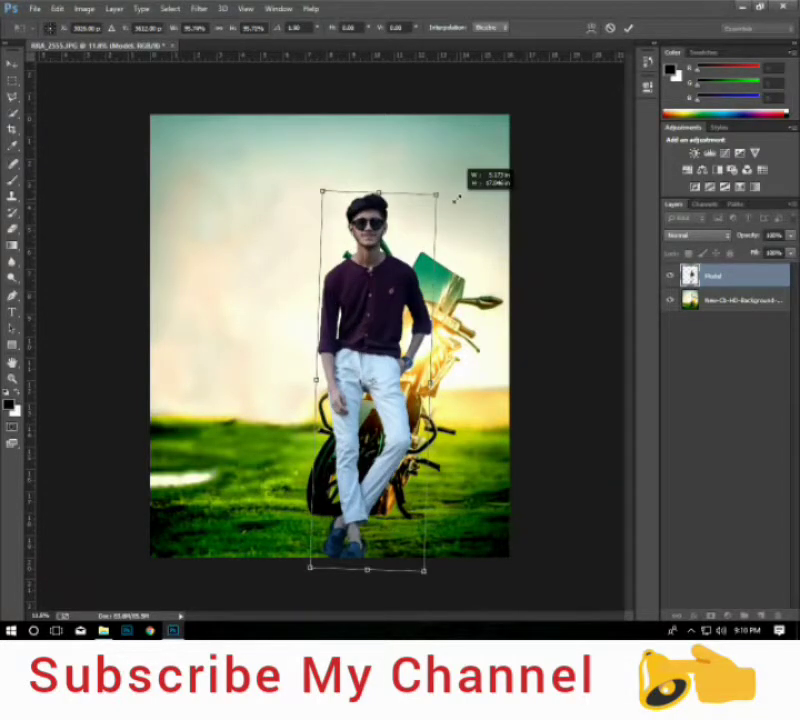
{"action": "left_click_drag", "start_coordinate": [425, 229], "coordinate": [432, 209]}
{"action": "mouse_move", "coordinate": [400, 289]}
{"action": "left_mouse_down"}
{"action": "mouse_move", "coordinate": [402, 277]}
{"action": "mouse_move", "coordinate": [389, 279]}
{"action": "left_mouse_up"}
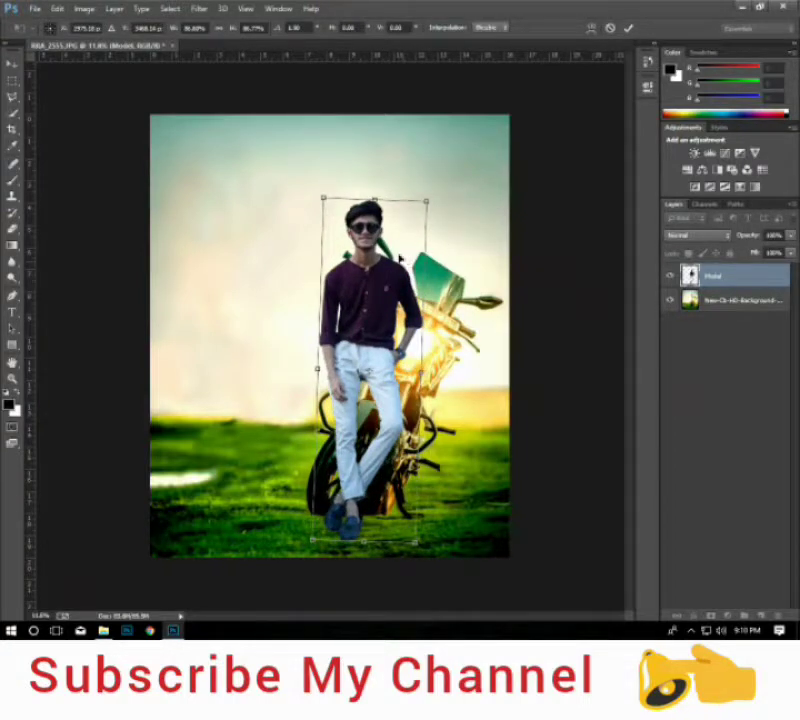
{"action": "left_click_drag", "start_coordinate": [408, 238], "coordinate": [426, 272]}
{"action": "mouse_move", "coordinate": [443, 229]}
{"action": "left_mouse_down"}
{"action": "mouse_move", "coordinate": [437, 245]}
{"action": "mouse_move", "coordinate": [465, 172]}
{"action": "left_mouse_up"}
{"action": "mouse_move", "coordinate": [462, 225]}
{"action": "left_mouse_down"}
{"action": "mouse_move", "coordinate": [468, 193]}
{"action": "mouse_move", "coordinate": [434, 196]}
{"action": "mouse_move", "coordinate": [446, 177]}
{"action": "left_mouse_up"}
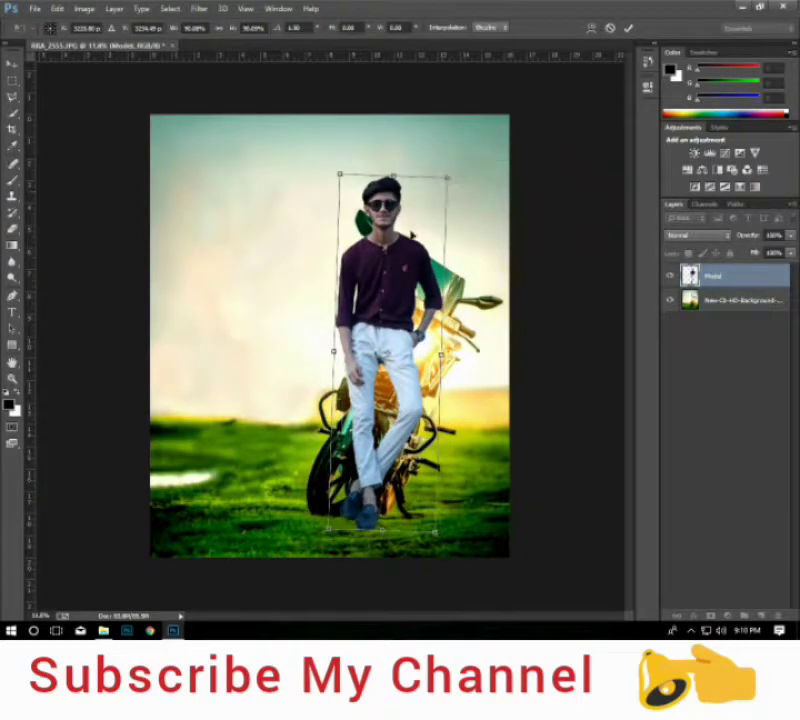
{"action": "mouse_move", "coordinate": [412, 205]}
{"action": "left_mouse_down"}
{"action": "mouse_move", "coordinate": [398, 208]}
{"action": "mouse_move", "coordinate": [401, 228]}
{"action": "mouse_move", "coordinate": [411, 228]}
{"action": "left_mouse_up"}
{"action": "left_click", "coordinate": [628, 28]}
Move the model about 30 px right with the Move tool.
{"action": "key", "text": "c"}
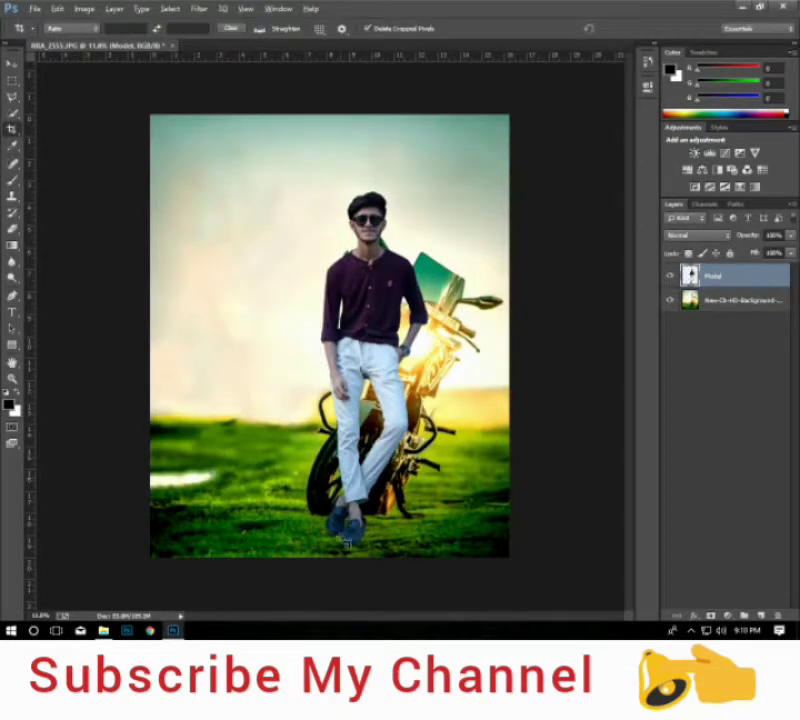
{"action": "scroll", "coordinate": [347, 543], "scroll_direction": "up", "scroll_amount": 2}
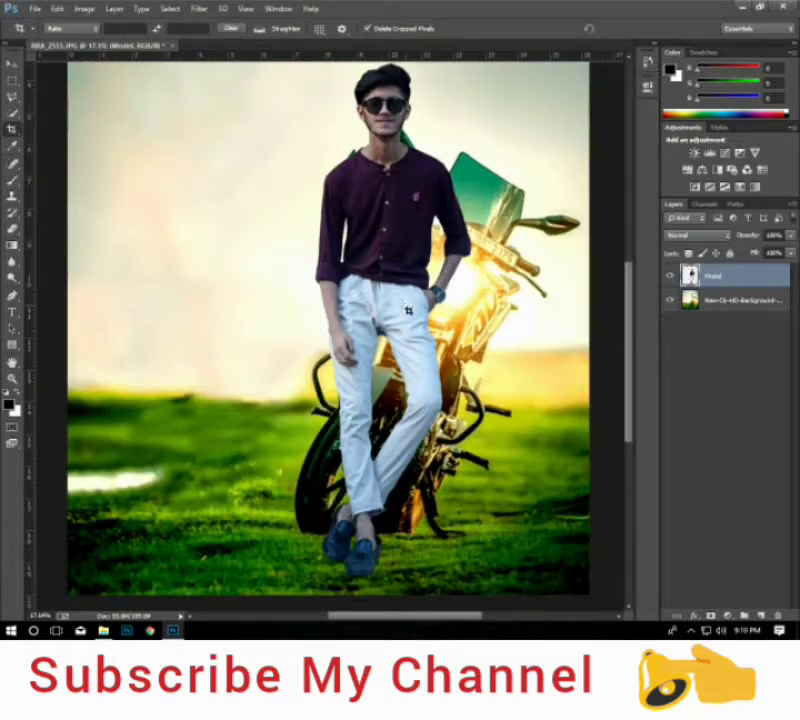
{"action": "key", "text": "v"}
{"action": "mouse_move", "coordinate": [388, 318]}
{"action": "left_mouse_down"}
{"action": "mouse_move", "coordinate": [418, 313]}
{"action": "mouse_move", "coordinate": [389, 304]}
{"action": "mouse_move", "coordinate": [368, 312]}
{"action": "mouse_move", "coordinate": [375, 336]}
{"action": "left_mouse_up"}
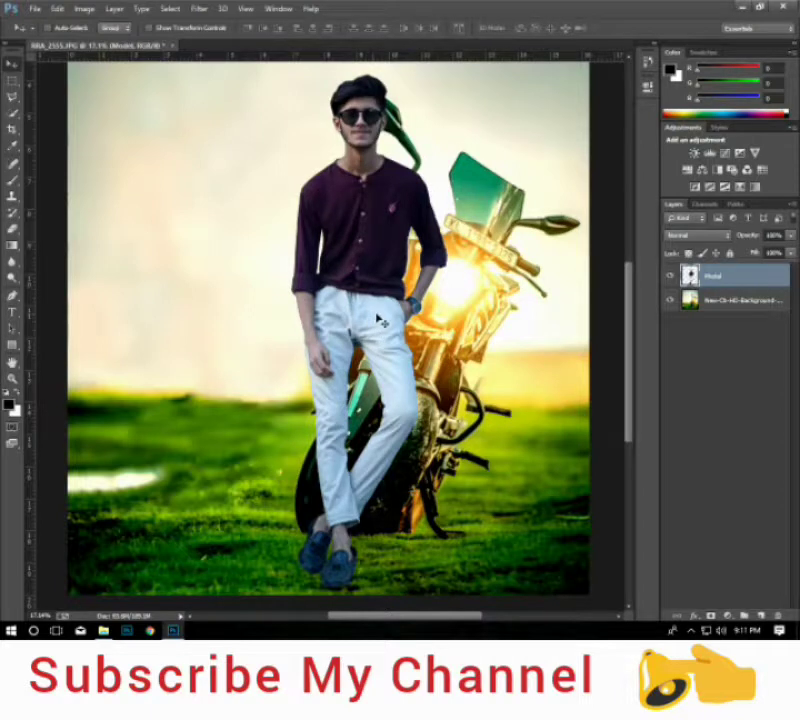
{"action": "scroll", "coordinate": [372, 327], "scroll_direction": "down", "scroll_amount": 1}
{"action": "scroll", "coordinate": [372, 327], "scroll_direction": "down", "scroll_amount": 2}
{"action": "scroll", "coordinate": [372, 327], "scroll_direction": "up", "scroll_amount": 1}
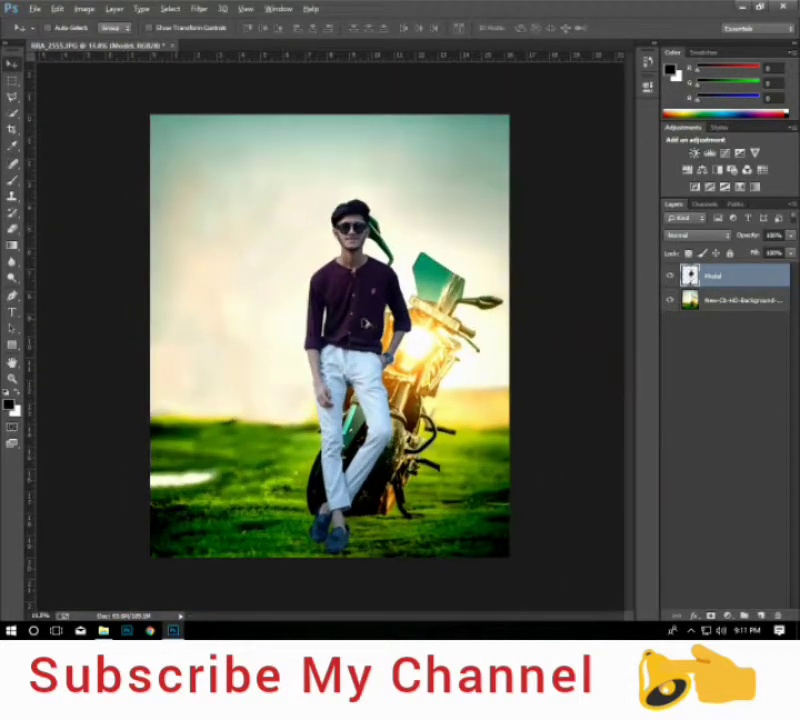
{"action": "scroll", "coordinate": [372, 327], "scroll_direction": "up", "scroll_amount": 1}
{"action": "scroll", "coordinate": [380, 342], "scroll_direction": "up", "scroll_amount": 1}
{"action": "scroll", "coordinate": [378, 335], "scroll_direction": "up", "scroll_amount": 1}
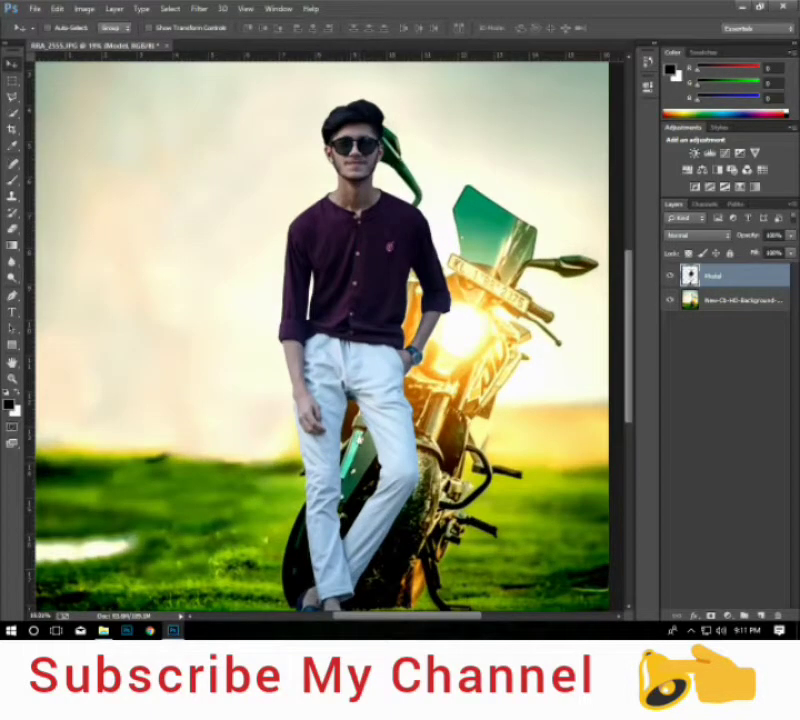
{"action": "scroll", "coordinate": [376, 326], "scroll_direction": "up", "scroll_amount": 1}
{"action": "scroll", "coordinate": [352, 377], "scroll_direction": "down", "scroll_amount": 4}
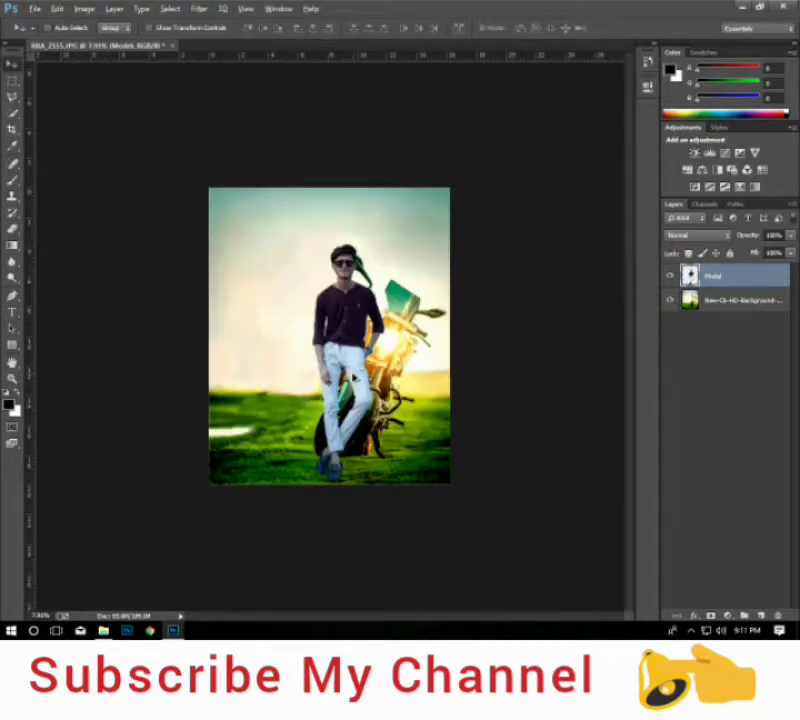
Rescale and reposition the model again so his feet stand on the grass near the bottom.
{"action": "key", "text": "ctrl+t"}
{"action": "scroll", "coordinate": [357, 375], "scroll_direction": "up", "scroll_amount": 1}
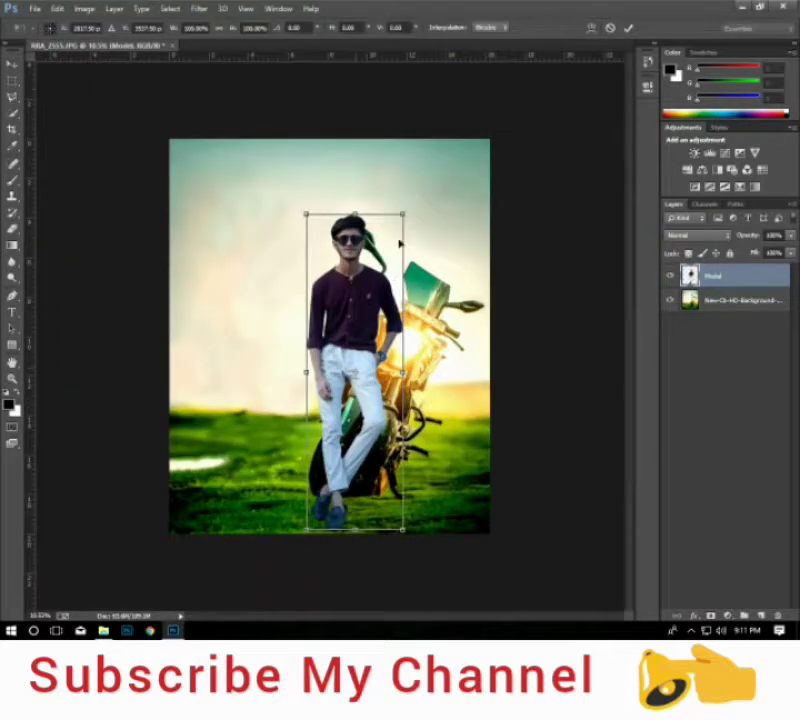
{"action": "left_click_drag", "start_coordinate": [382, 241], "coordinate": [414, 218]}
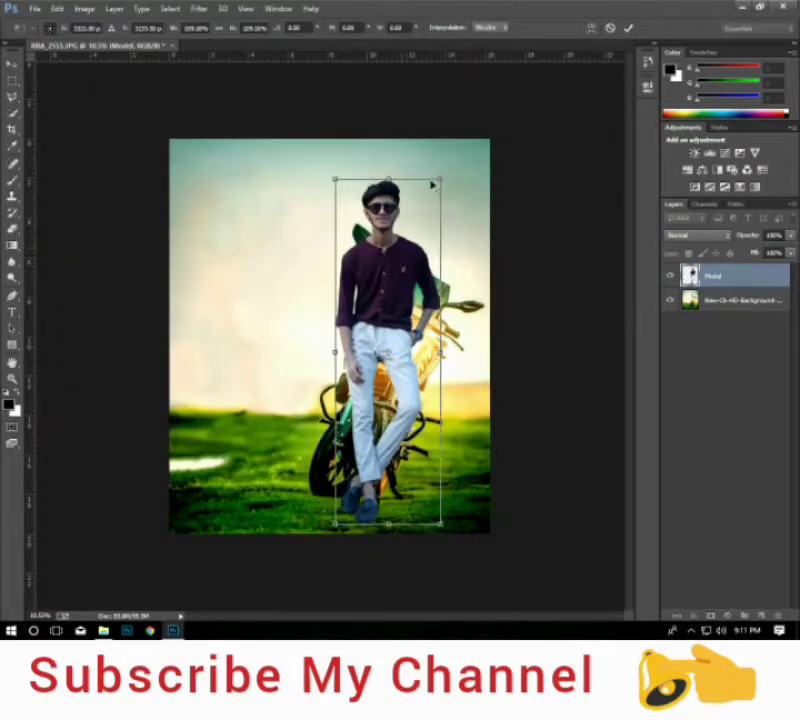
{"action": "left_click_drag", "start_coordinate": [437, 177], "coordinate": [410, 255]}
{"action": "left_click_drag", "start_coordinate": [384, 310], "coordinate": [370, 370]}
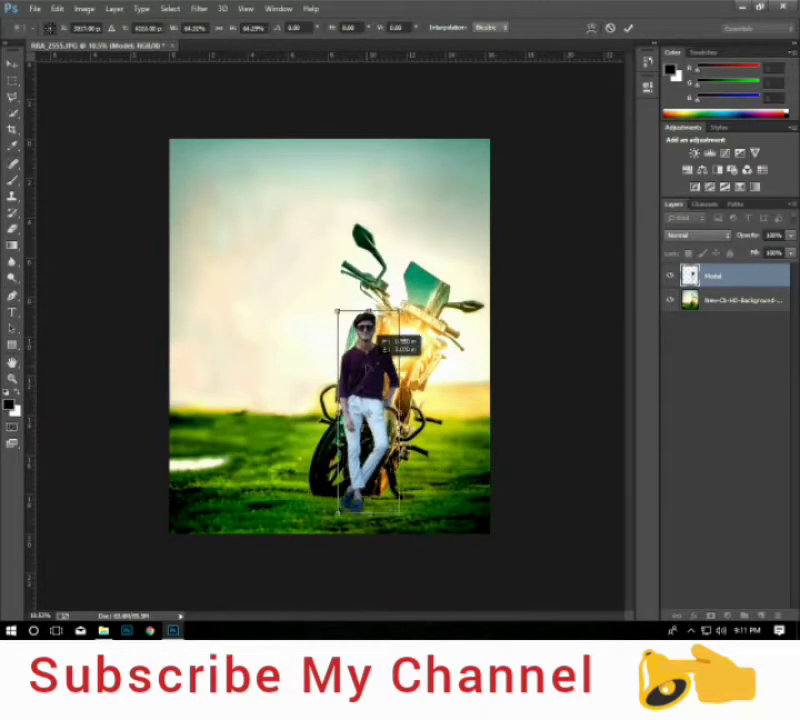
{"action": "left_click_drag", "start_coordinate": [406, 308], "coordinate": [414, 286]}
{"action": "left_click_drag", "start_coordinate": [385, 360], "coordinate": [396, 329]}
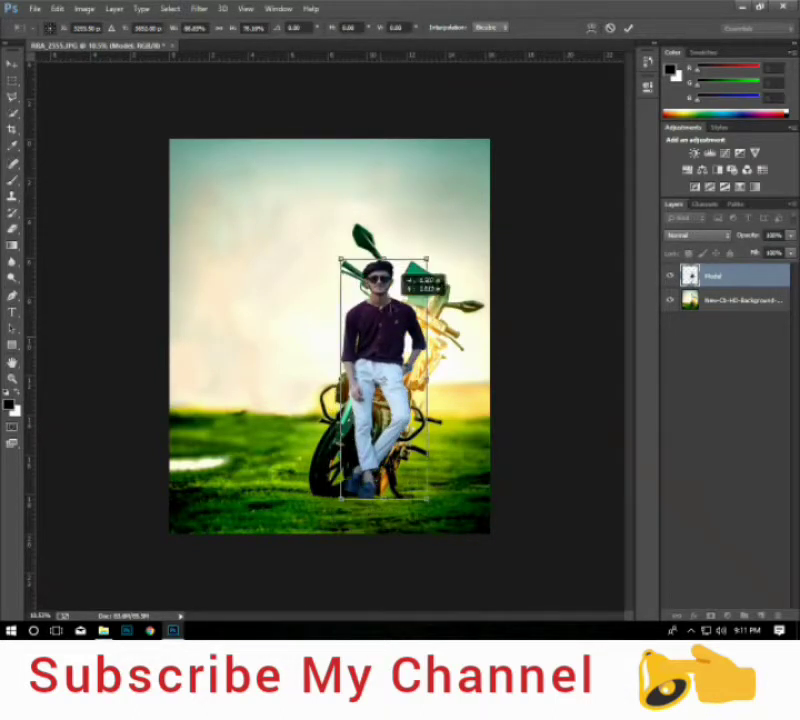
{"action": "left_click_drag", "start_coordinate": [428, 258], "coordinate": [436, 228]}
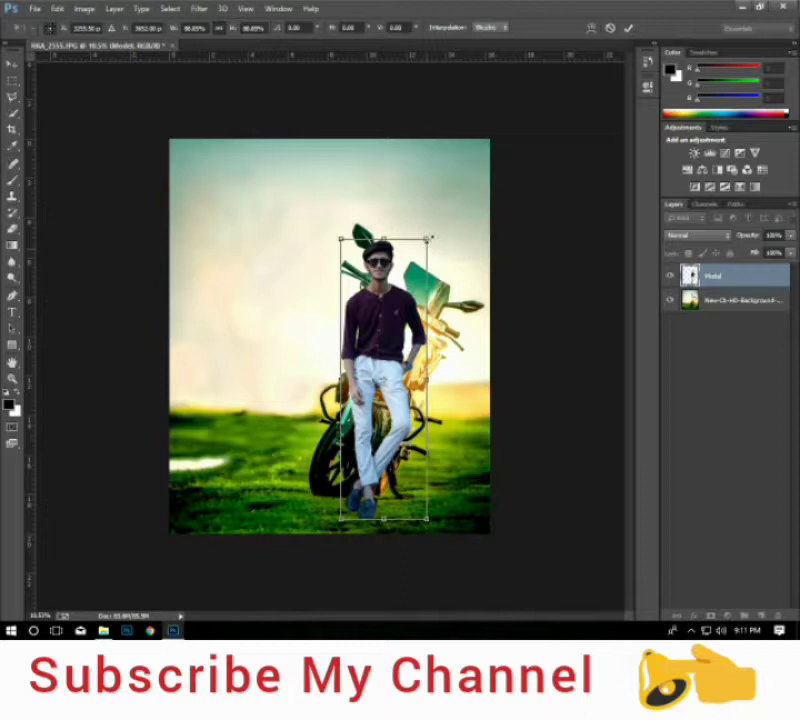
{"action": "left_click_drag", "start_coordinate": [436, 228], "coordinate": [436, 211]}
{"action": "mouse_move", "coordinate": [358, 295]}
{"action": "left_mouse_down"}
{"action": "mouse_move", "coordinate": [342, 292]}
{"action": "mouse_move", "coordinate": [392, 298]}
{"action": "left_mouse_up"}
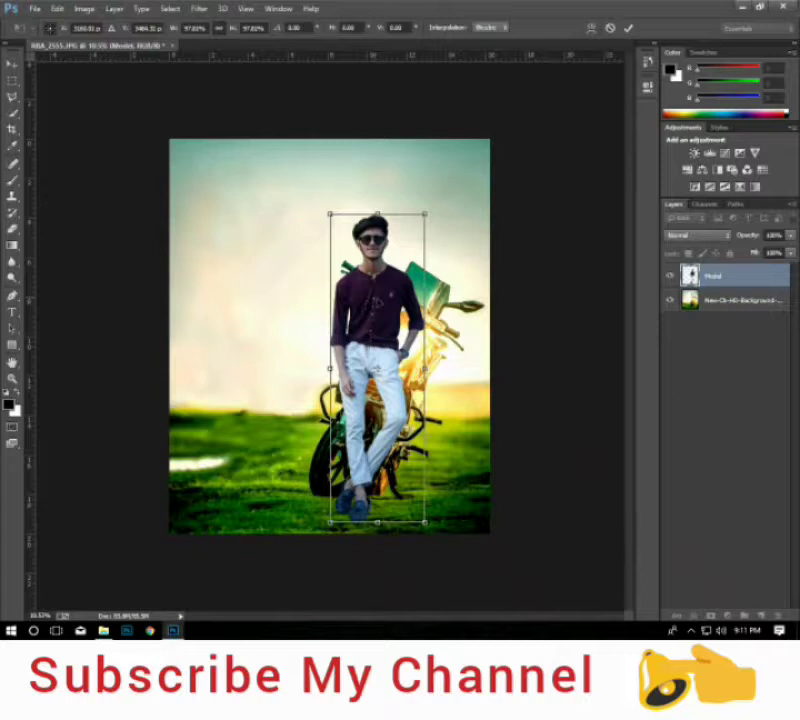
{"action": "left_click", "coordinate": [628, 30]}
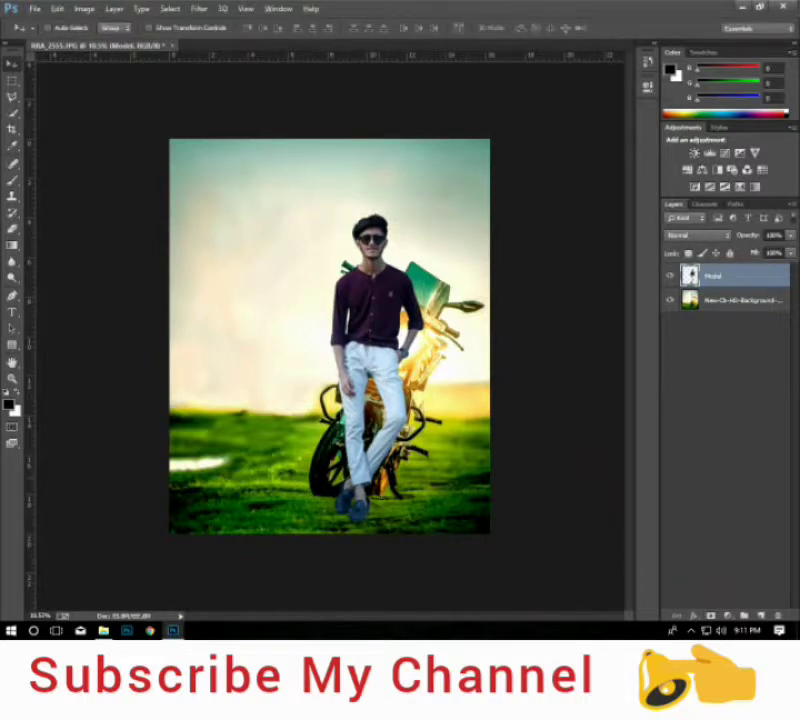
Undo an accidental duplicate, then scale the model upright to about 112%, shifted slightly right.
{"action": "key", "text": "ctrl+plus"}
{"action": "key", "text": "ctrl+plus"}
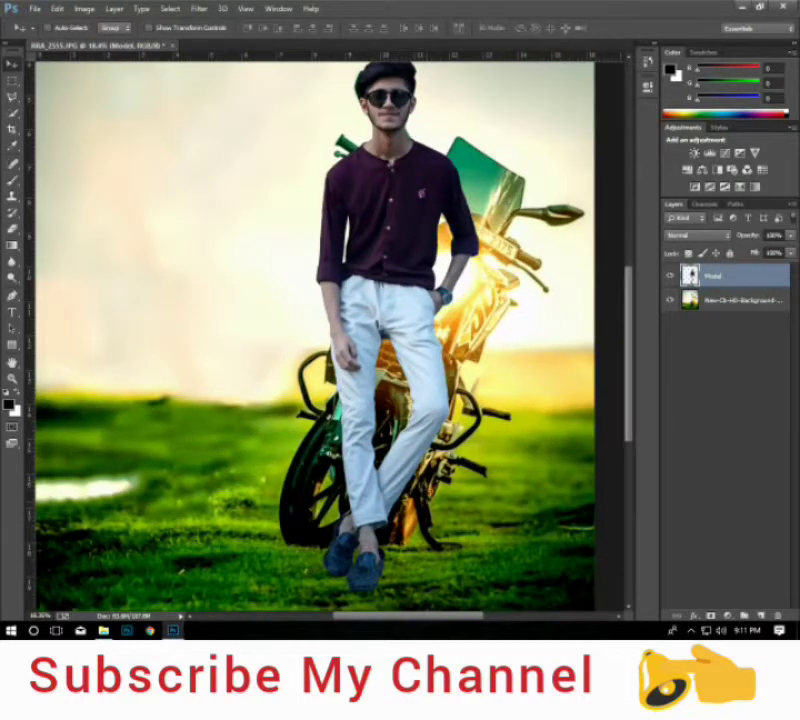
{"action": "key", "text": "ctrl+0"}
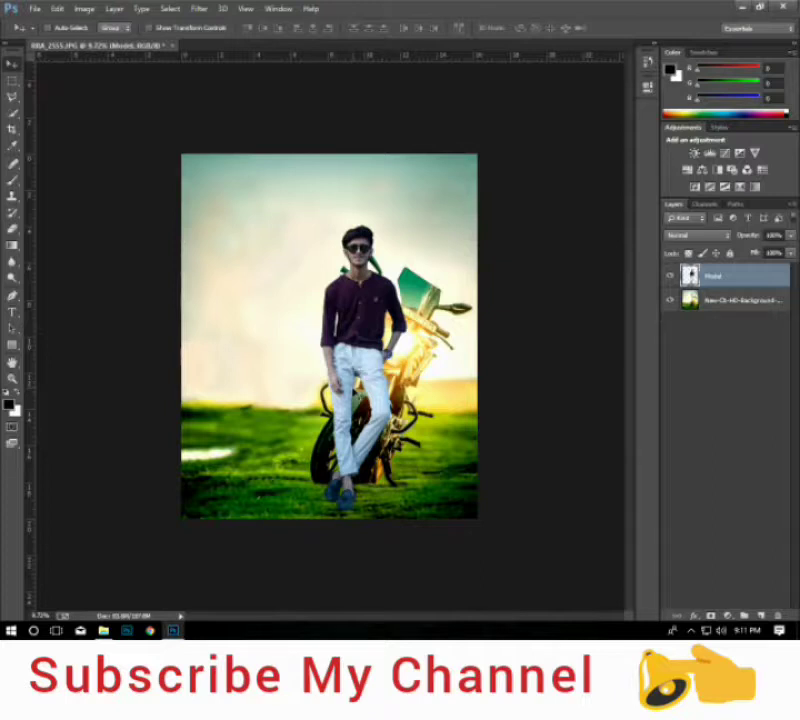
{"action": "left_click_drag", "start_coordinate": [366, 389], "coordinate": [352, 388]}
{"action": "key", "text": "ctrl+z"}
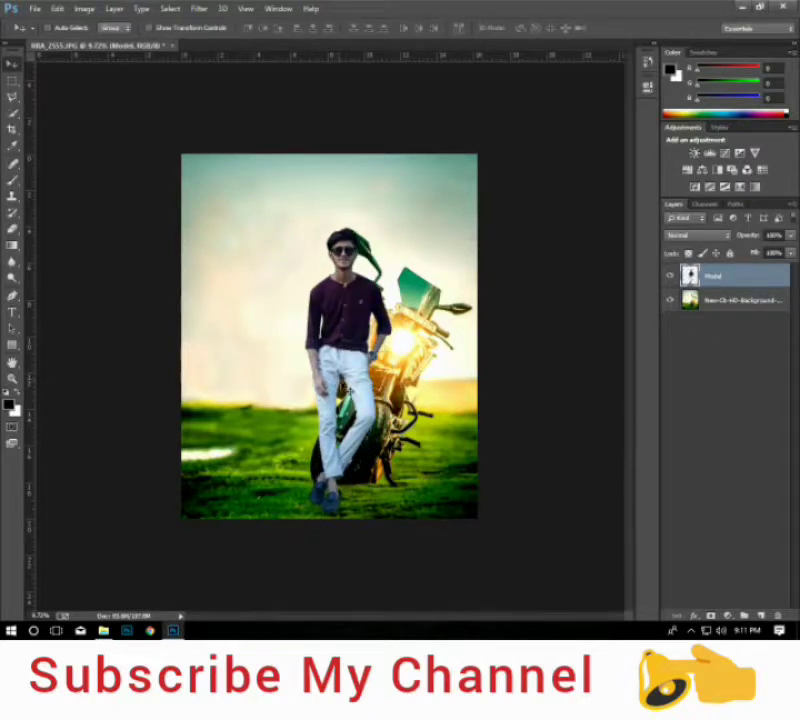
{"action": "key", "text": "ctrl+t"}
{"action": "mouse_move", "coordinate": [395, 228]}
{"action": "left_mouse_down"}
{"action": "mouse_move", "coordinate": [445, 202]}
{"action": "mouse_move", "coordinate": [404, 191]}
{"action": "left_mouse_up"}
{"action": "key", "text": "ctrl+z"}
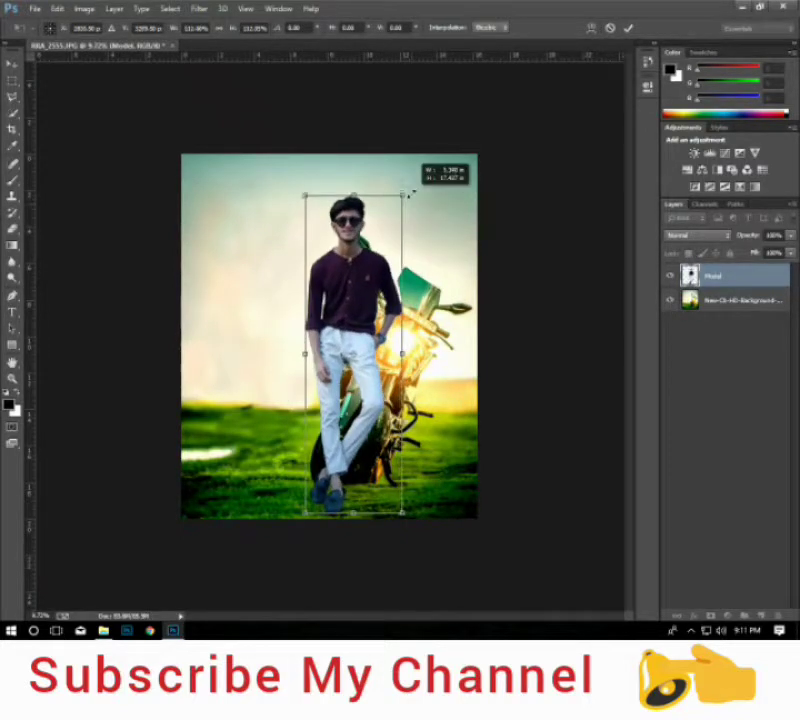
{"action": "left_click_drag", "start_coordinate": [373, 236], "coordinate": [368, 208]}
{"action": "left_click_drag", "start_coordinate": [357, 304], "coordinate": [368, 306]}
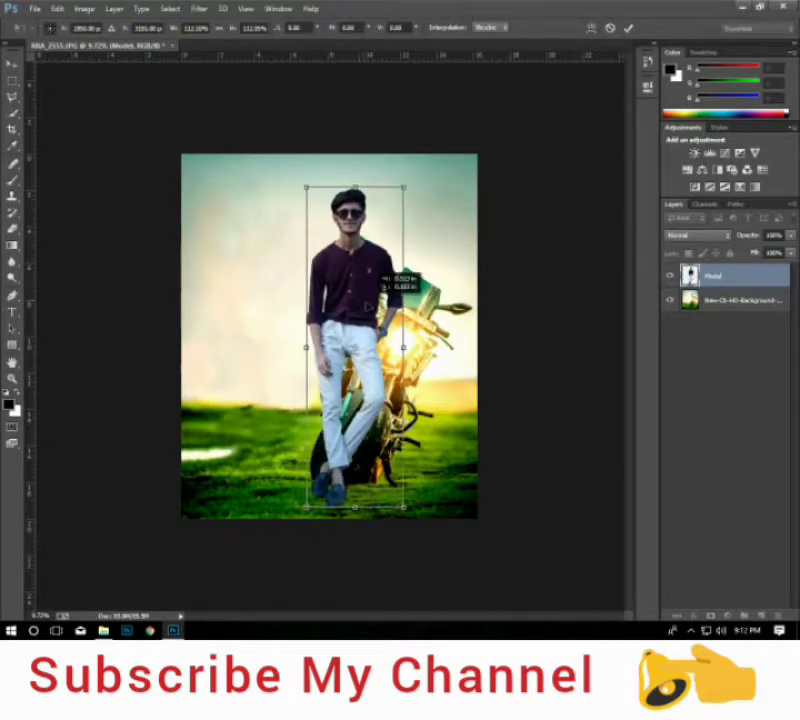
{"action": "key", "text": "Return"}
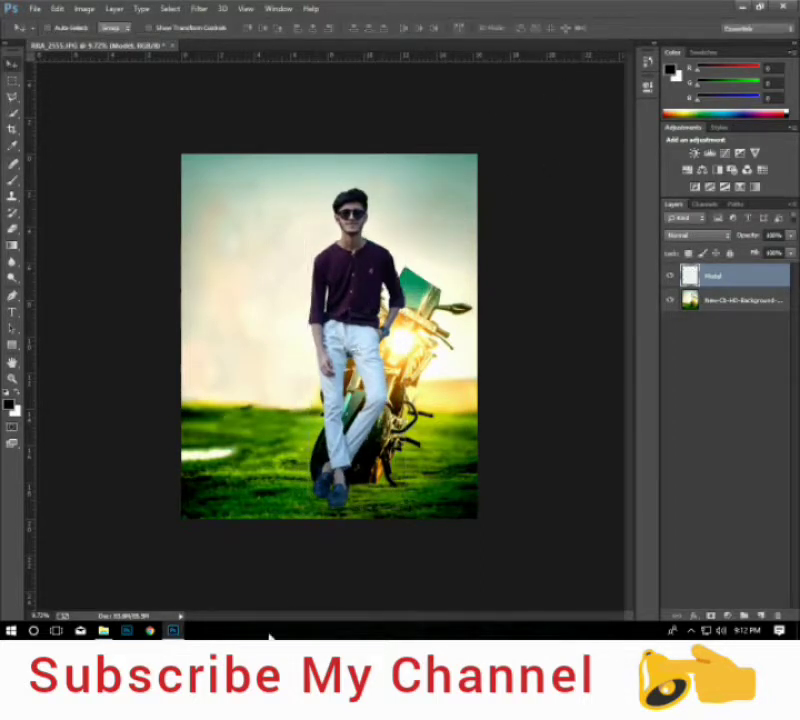
Fit the image in view and nudge the model slightly down on the grass.
{"action": "key", "text": "ctrl+0"}
{"action": "scroll", "coordinate": [360, 540], "scroll_direction": "up", "scroll_amount": 2}
{"action": "scroll", "coordinate": [360, 540], "scroll_direction": "up", "scroll_amount": 1}
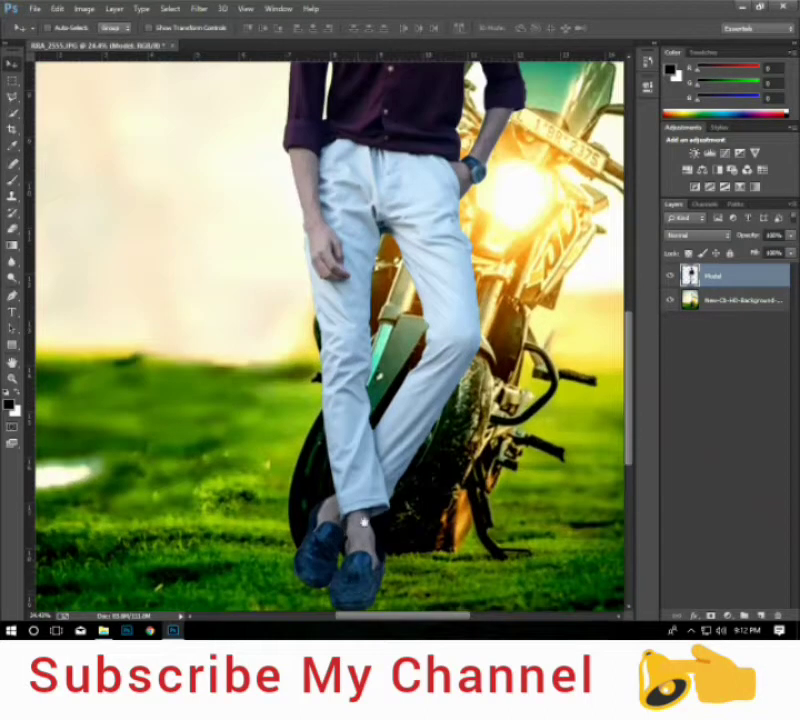
{"action": "scroll", "coordinate": [365, 520], "scroll_direction": "down", "scroll_amount": 2}
{"action": "left_click_drag", "start_coordinate": [370, 504], "coordinate": [370, 500]}
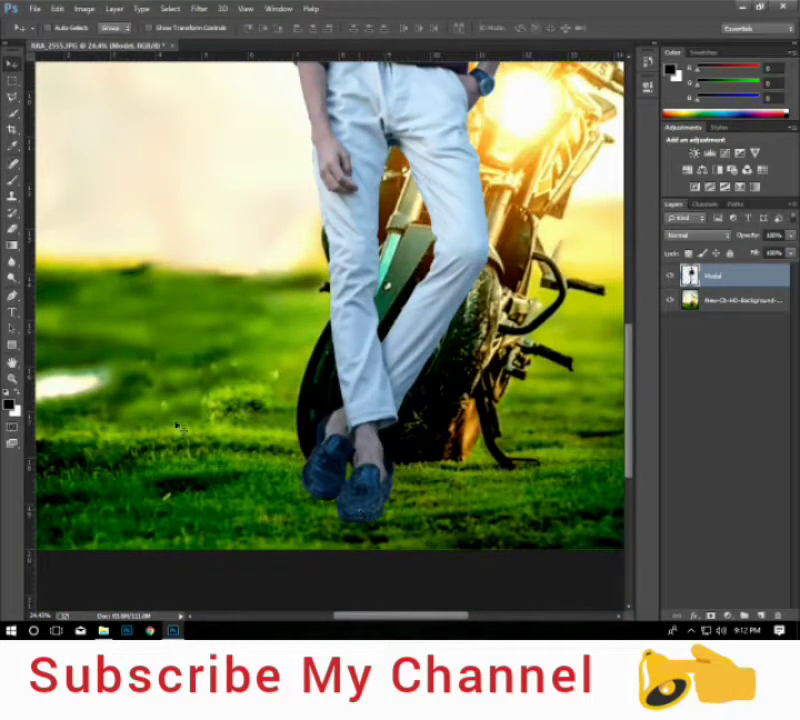
Pick the Brush and add a new Layer 1 above the background for the shadow.
{"action": "left_click", "coordinate": [12, 180]}
{"action": "left_click", "coordinate": [722, 300]}
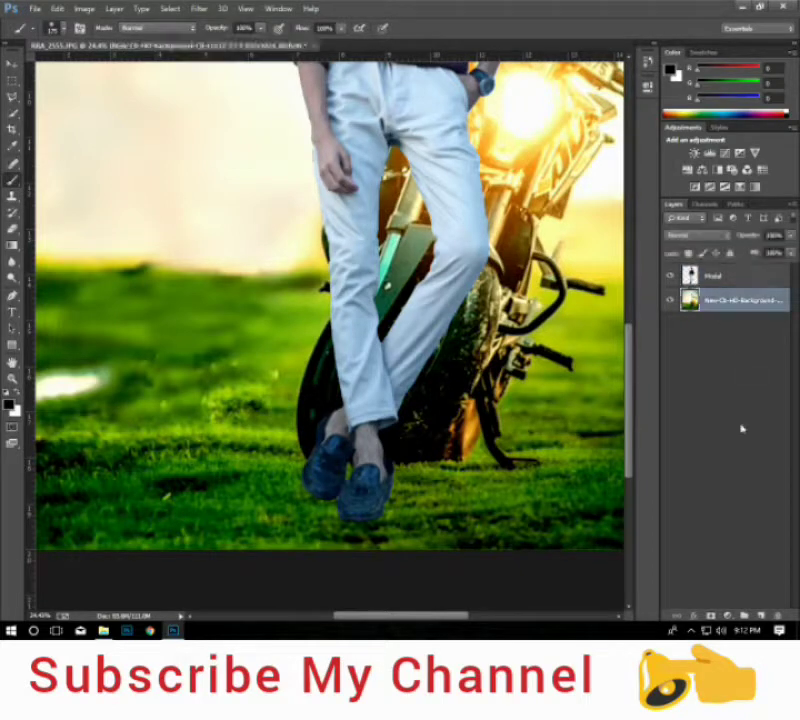
{"action": "left_click", "coordinate": [760, 614]}
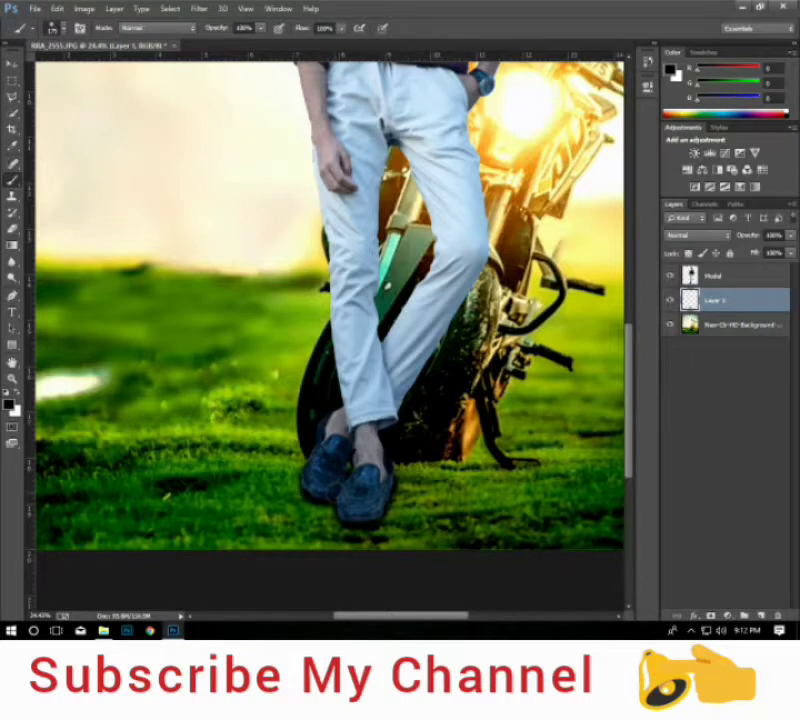
Lower Layer 1's shadow opacity to about 68%, checking the feet and grass up close.
{"action": "key", "text": "ctrl+0"}
{"action": "left_click", "coordinate": [791, 235]}
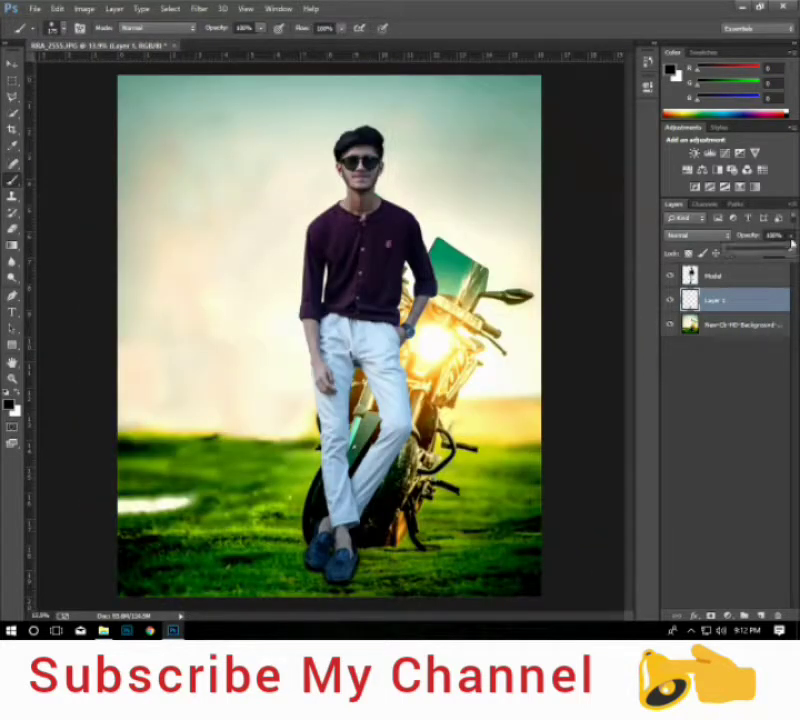
{"action": "left_click_drag", "start_coordinate": [790, 253], "coordinate": [771, 253]}
{"action": "scroll", "coordinate": [564, 411], "scroll_direction": "up", "scroll_amount": 3}
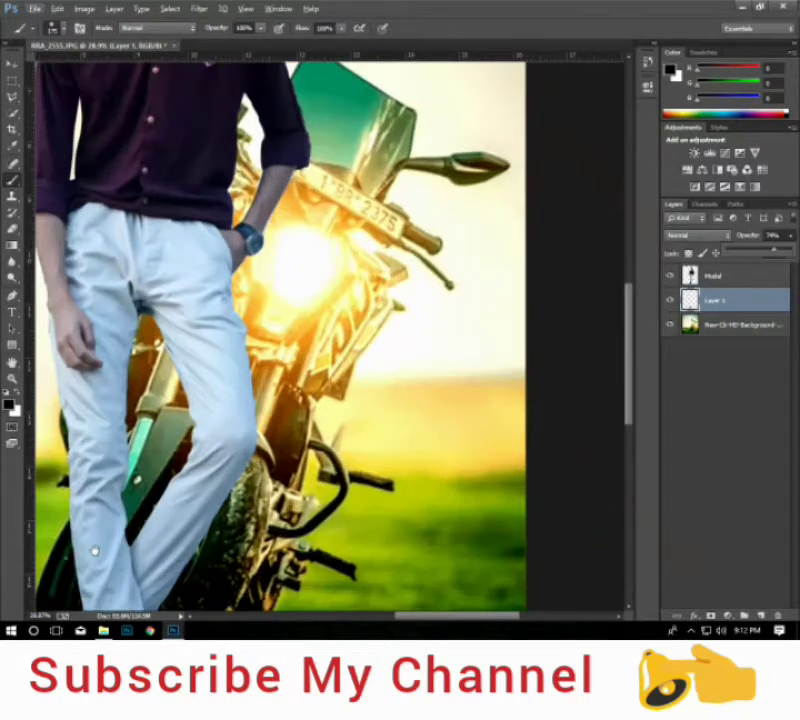
{"action": "left_click_drag", "start_coordinate": [95, 550], "coordinate": [243, 264]}
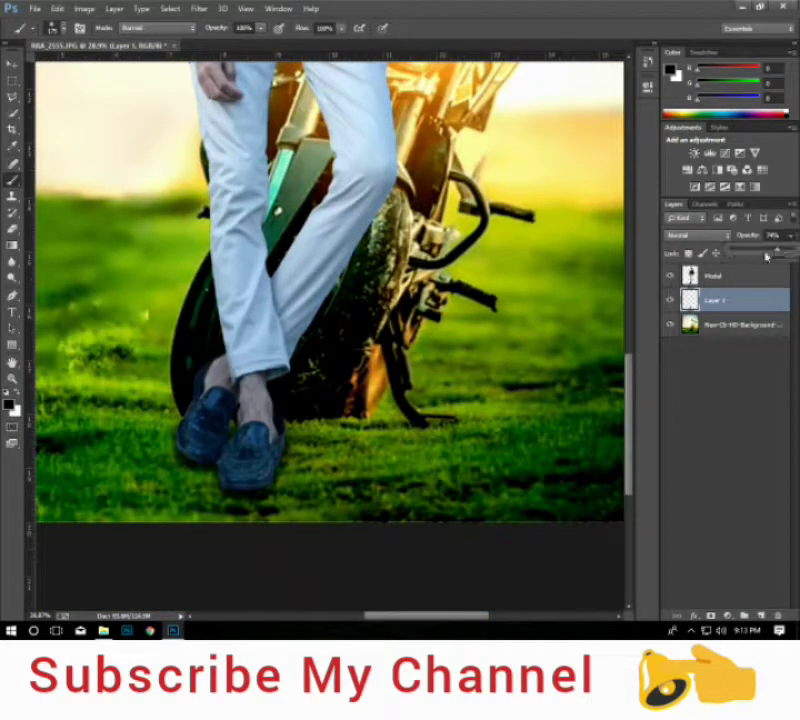
{"action": "mouse_move", "coordinate": [781, 251]}
{"action": "left_mouse_down"}
{"action": "mouse_move", "coordinate": [760, 258]}
{"action": "mouse_move", "coordinate": [776, 259]}
{"action": "left_mouse_up"}
{"action": "key", "text": "ctrl+0"}
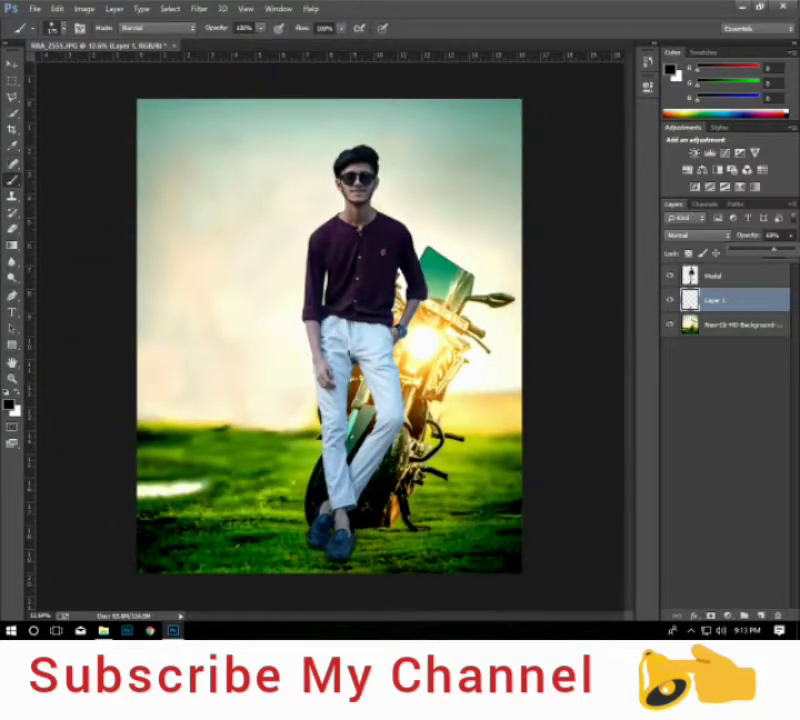
{"action": "scroll", "coordinate": [240, 204], "scroll_direction": "up", "scroll_amount": 1}
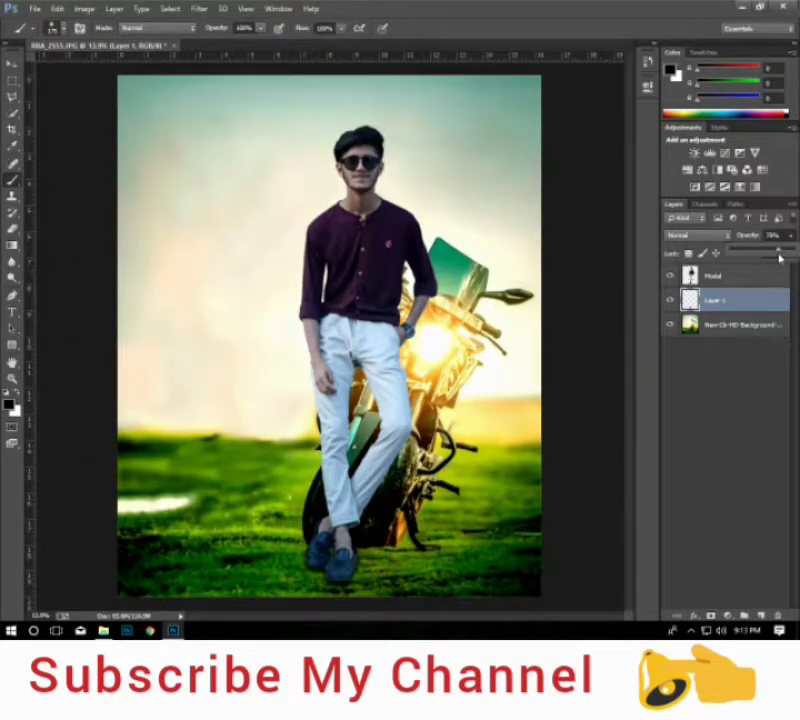
Merge Model and shadow into Layer 1, then apply Shadows/Highlights with shadows 0 and highlights 9%.
{"action": "left_click", "coordinate": [736, 276]}
{"action": "key", "text": "ctrl+e"}
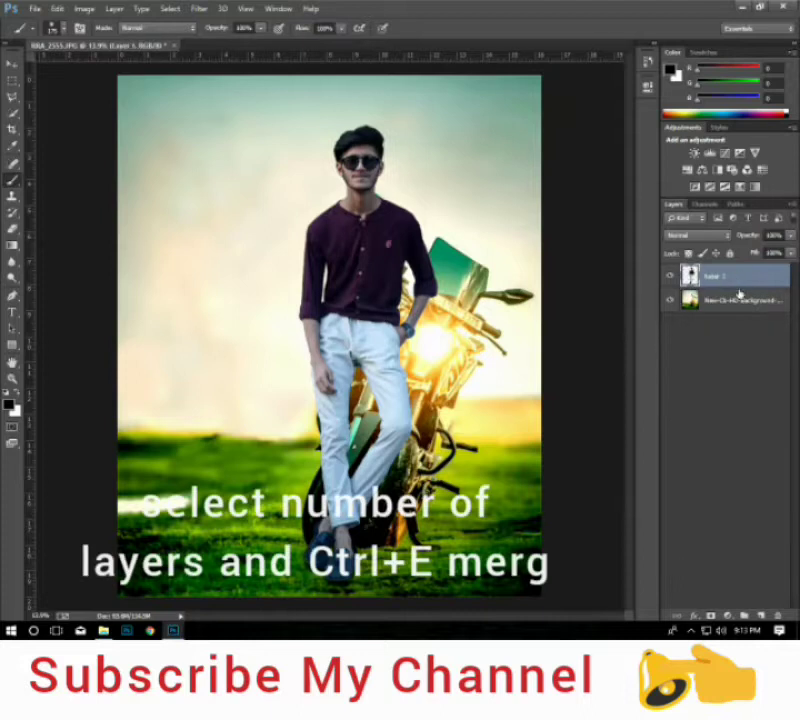
{"action": "left_click", "coordinate": [84, 8]}
{"action": "mouse_move", "coordinate": [143, 40]}
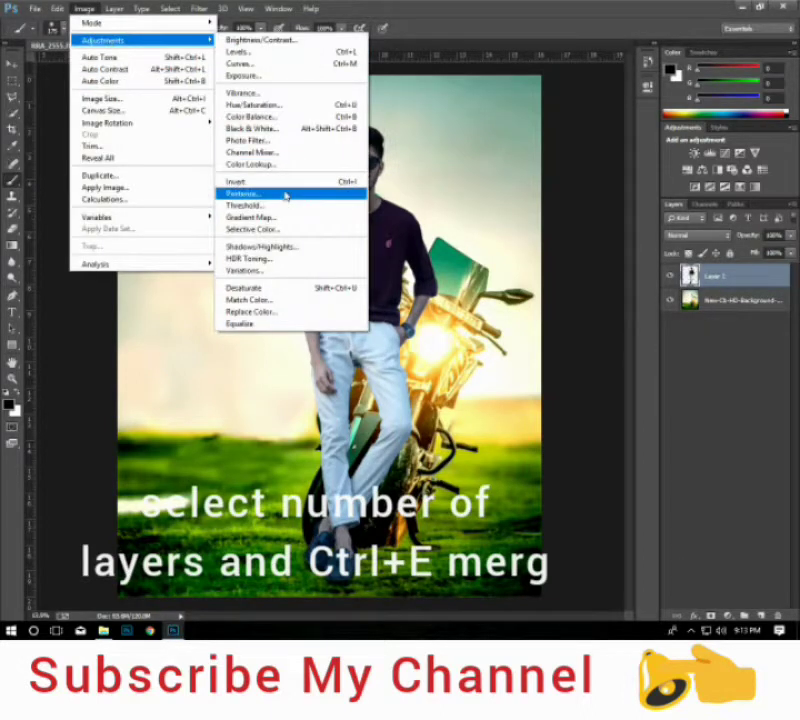
{"action": "left_click", "coordinate": [282, 247]}
{"action": "mouse_move", "coordinate": [564, 196]}
{"action": "left_mouse_down"}
{"action": "mouse_move", "coordinate": [520, 200]}
{"action": "mouse_move", "coordinate": [534, 243]}
{"action": "left_mouse_up"}
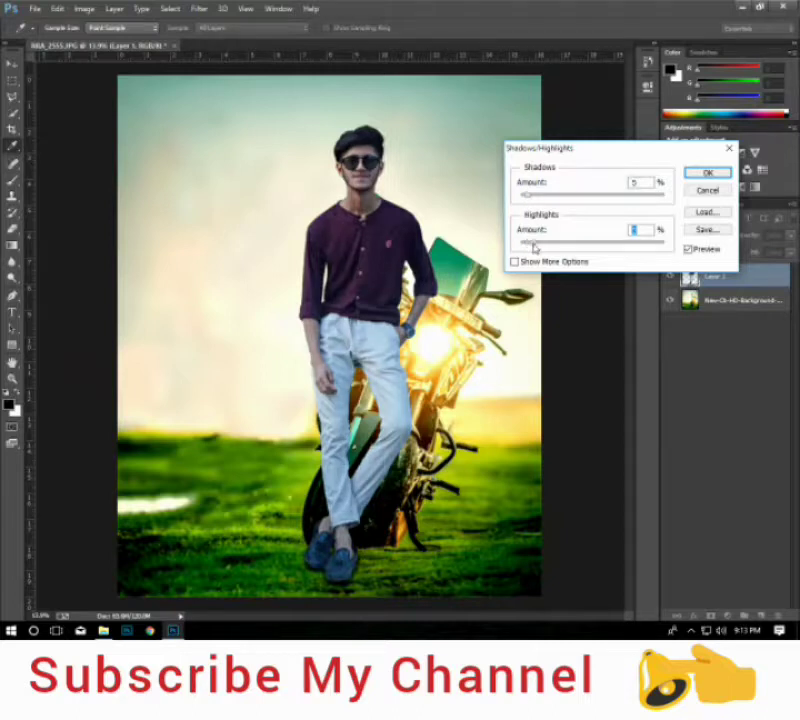
{"action": "left_click", "coordinate": [523, 196]}
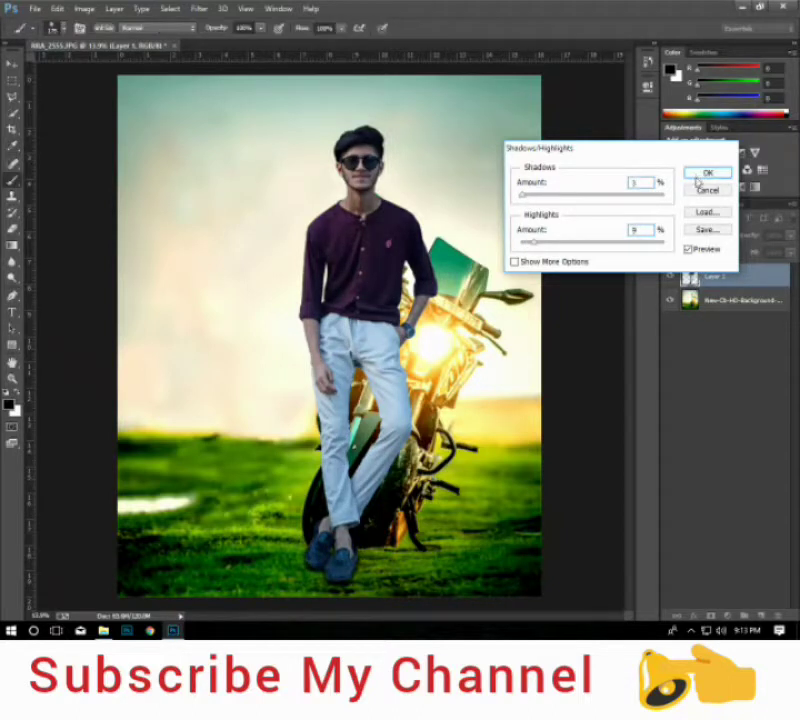
{"action": "left_click", "coordinate": [700, 175]}
{"action": "key", "text": "b"}
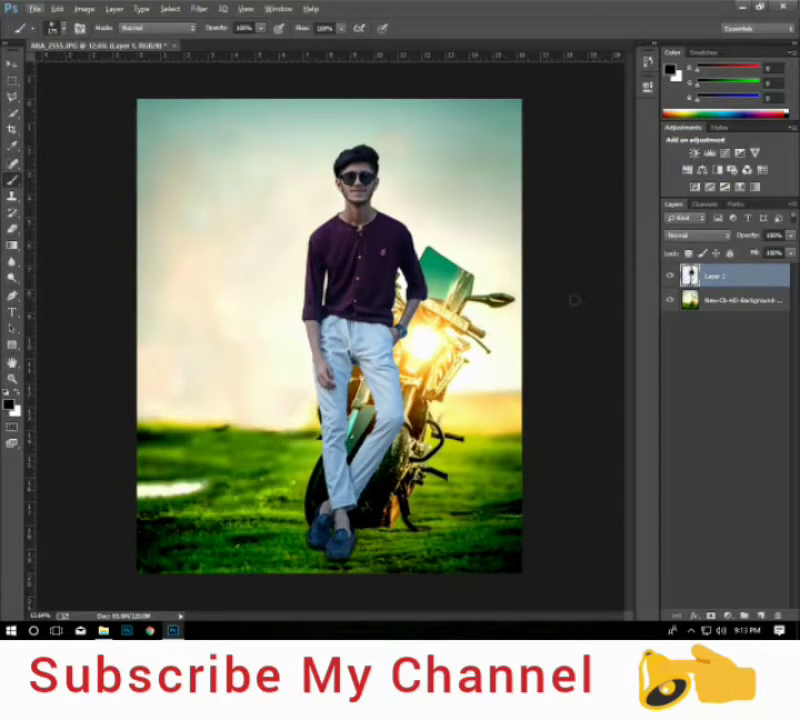
Shift the model about 10 px right and zoom out to view the whole image.
{"action": "key", "text": "v"}
{"action": "mouse_move", "coordinate": [337, 281]}
{"action": "left_mouse_down"}
{"action": "mouse_move", "coordinate": [347, 281]}
{"action": "mouse_move", "coordinate": [340, 282]}
{"action": "left_mouse_up"}
{"action": "key", "text": "ctrl+minus"}
{"action": "scroll", "coordinate": [335, 594], "scroll_direction": "up", "scroll_amount": 2}
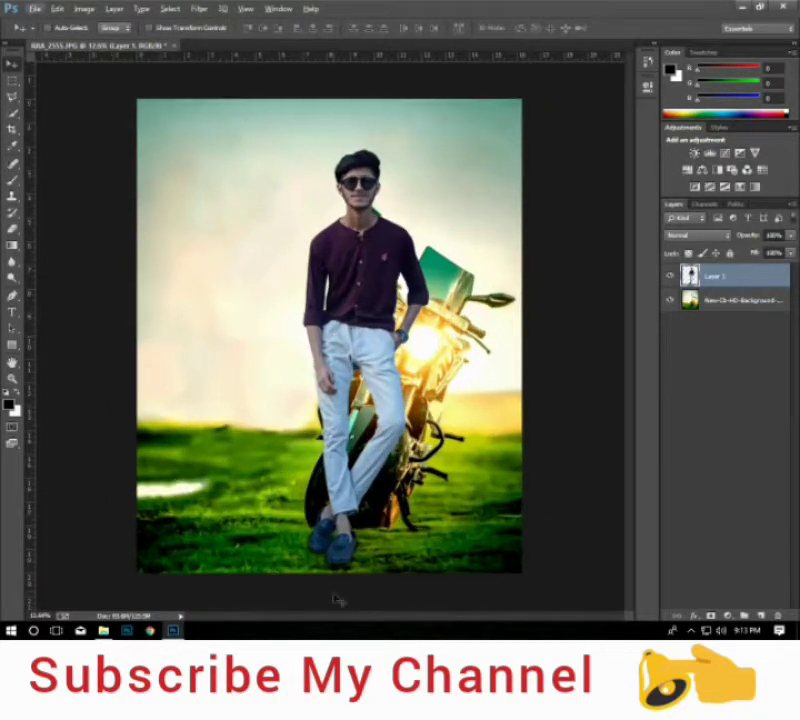
{"action": "scroll", "coordinate": [335, 594], "scroll_direction": "up", "scroll_amount": 2}
{"action": "scroll", "coordinate": [335, 594], "scroll_direction": "up", "scroll_amount": 2}
{"action": "scroll", "coordinate": [335, 594], "scroll_direction": "down", "scroll_amount": 1}
{"action": "scroll", "coordinate": [335, 594], "scroll_direction": "down", "scroll_amount": 2}
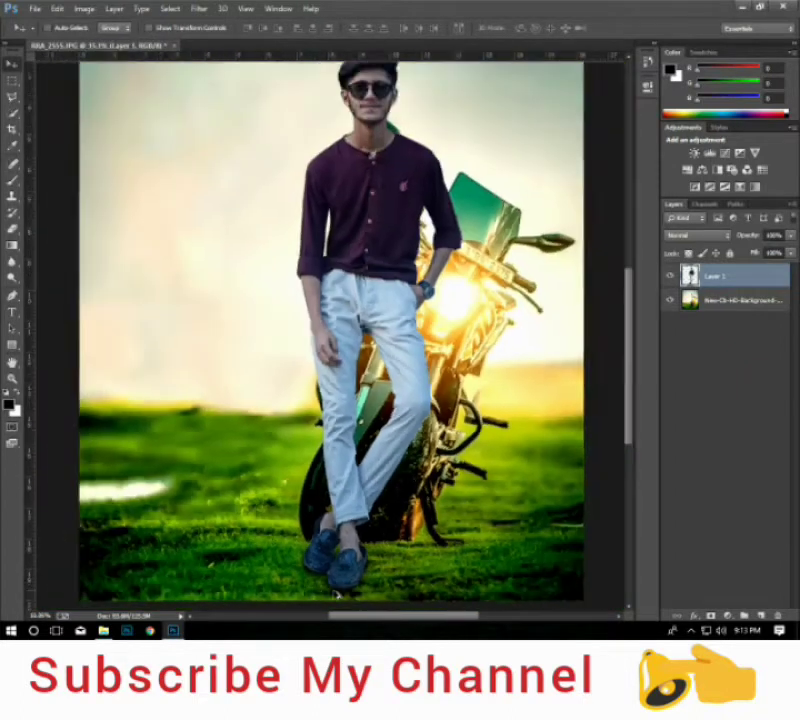
{"action": "scroll", "coordinate": [335, 594], "scroll_direction": "down", "scroll_amount": 1}
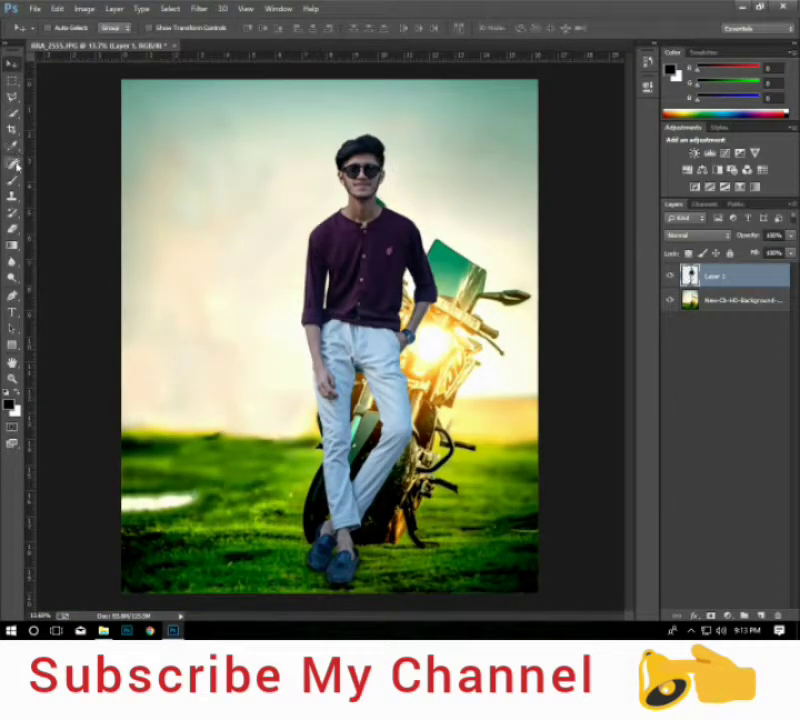
Add Layer 2 above the background for shading under the shoes, fill lowered to about 63%.
{"action": "key", "text": "b"}
{"action": "left_click", "coordinate": [712, 300]}
{"action": "key", "text": "ctrl+shift+alt+n"}
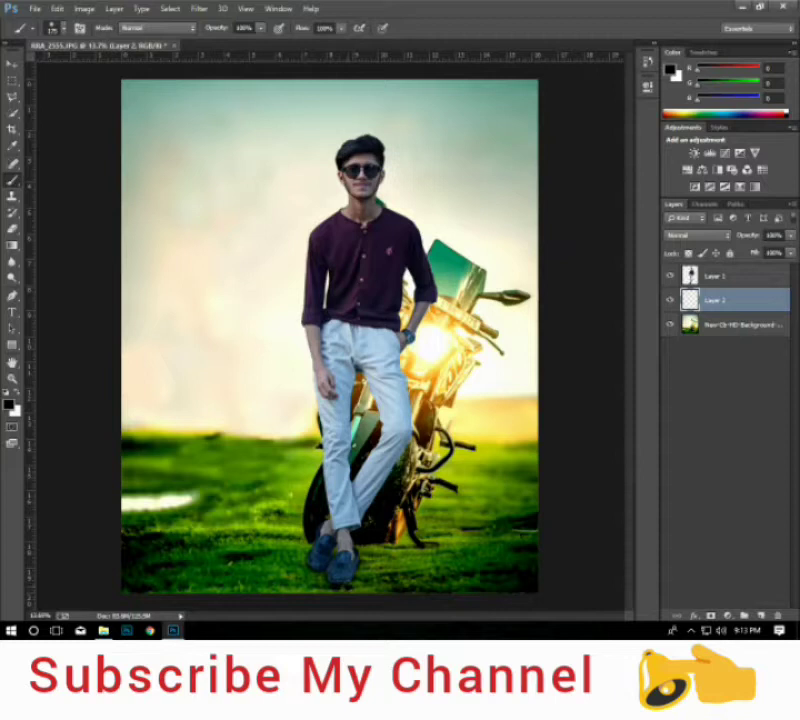
{"action": "scroll", "coordinate": [345, 580], "scroll_direction": "up", "scroll_amount": 2}
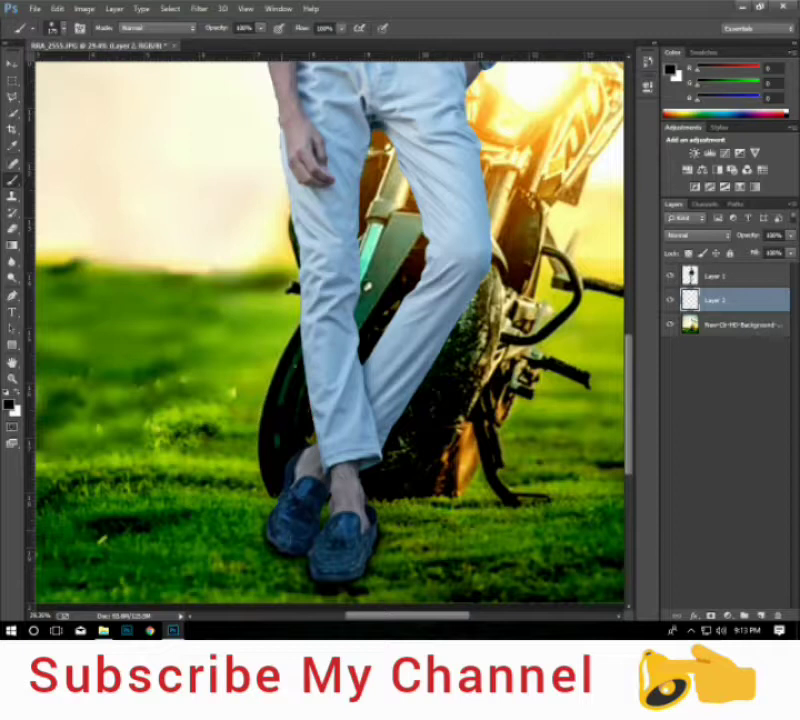
{"action": "key", "text": "ctrl+0"}
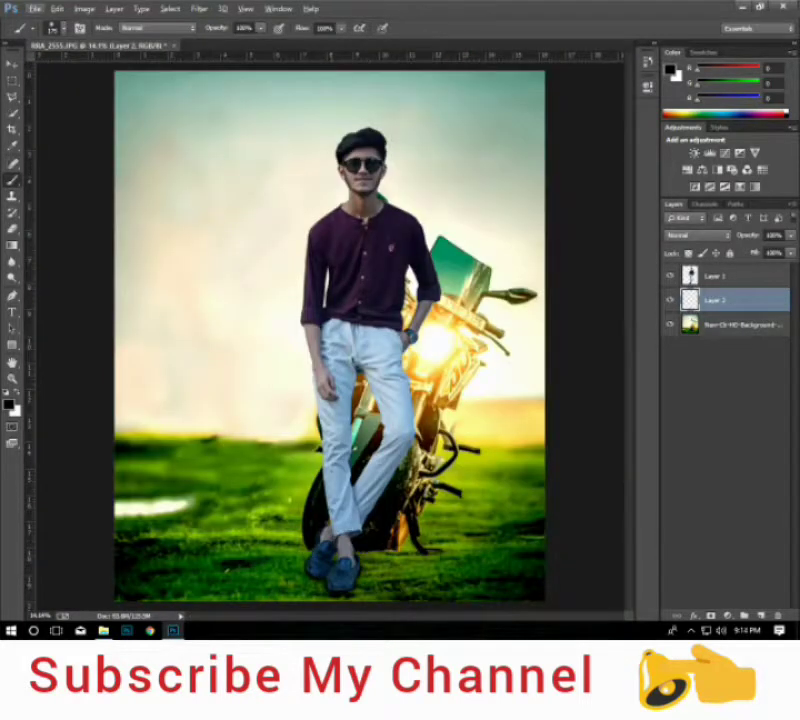
{"action": "left_click", "coordinate": [792, 255]}
{"action": "left_click_drag", "start_coordinate": [788, 254], "coordinate": [772, 254]}
{"action": "left_click", "coordinate": [757, 268]}
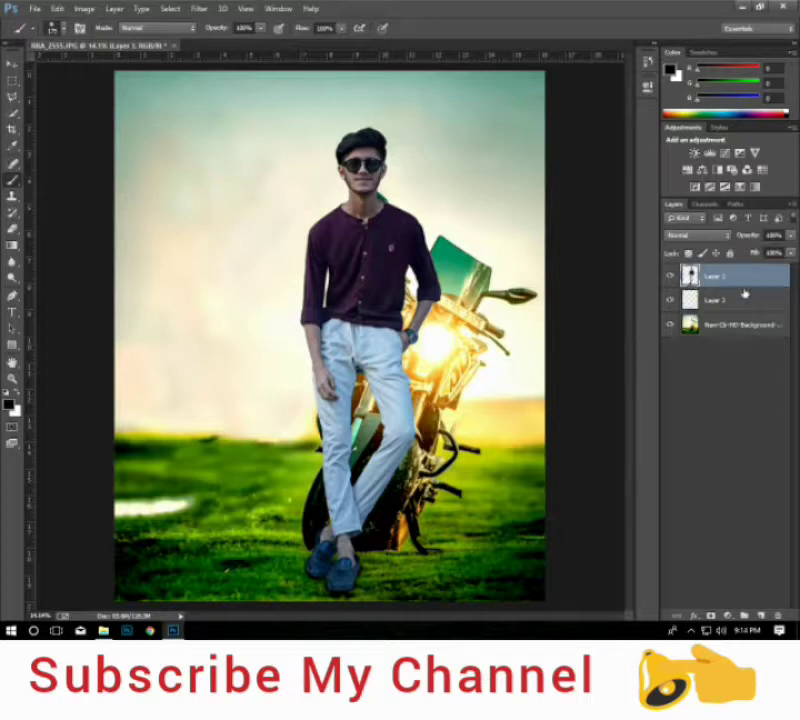
Merge the shading into the model layer and tilt the model about one degree.
{"action": "key", "text": "ctrl+e"}
{"action": "scroll", "coordinate": [362, 155], "scroll_direction": "down", "scroll_amount": 2}
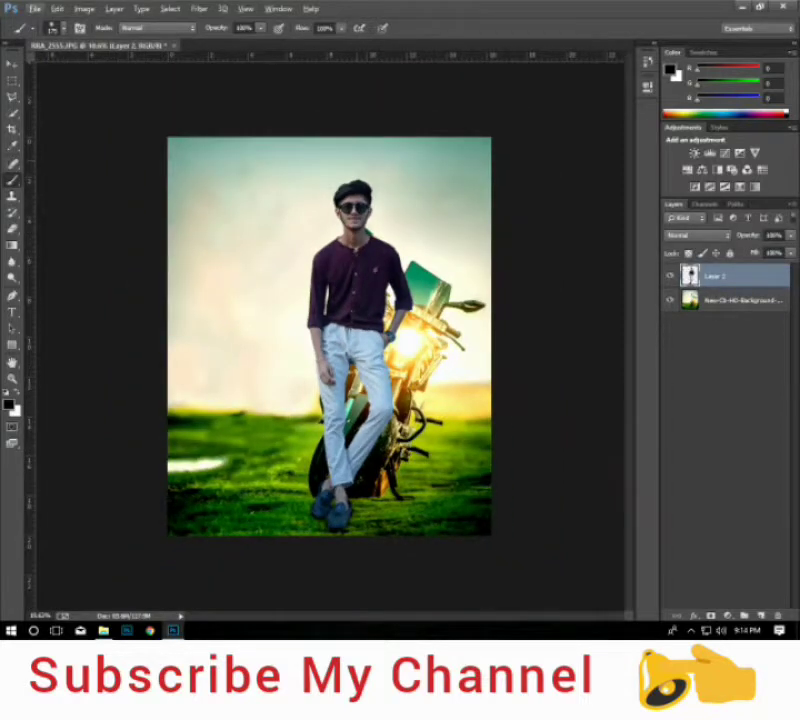
{"action": "key", "text": "ctrl+t"}
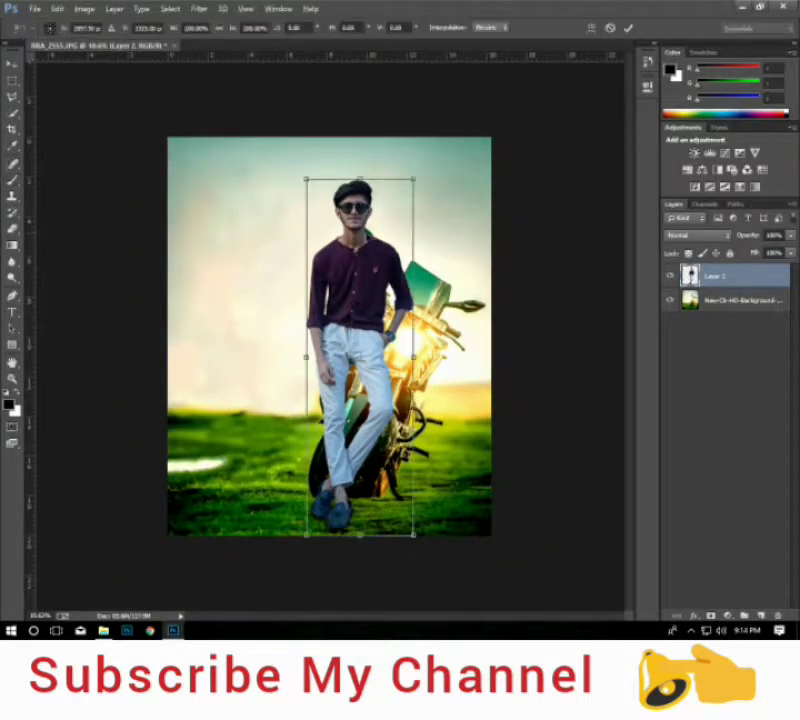
{"action": "left_click_drag", "start_coordinate": [413, 163], "coordinate": [419, 171]}
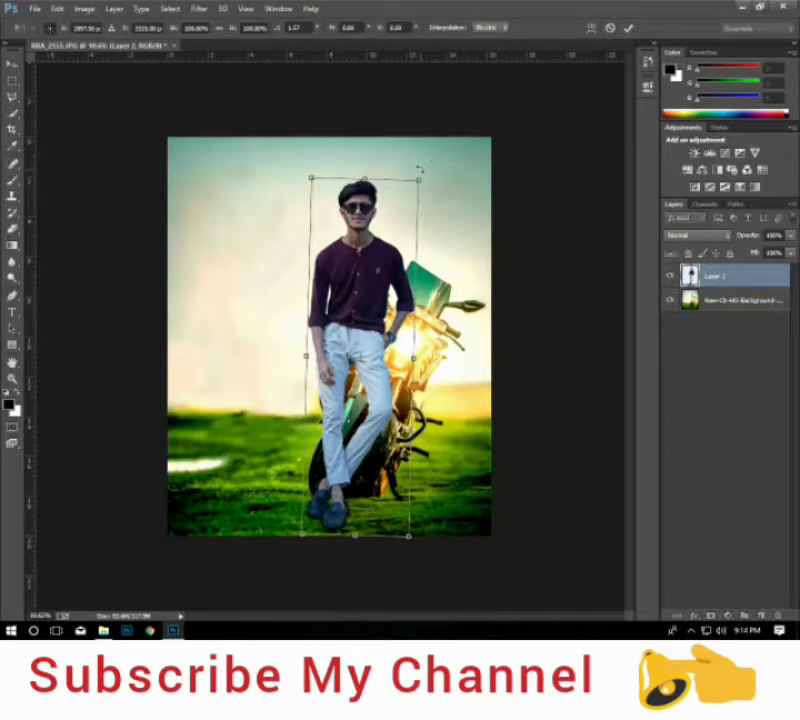
{"action": "left_click", "coordinate": [628, 28]}
Nudge the model slightly right so he leans naturally against the bike.
{"action": "key", "text": "b"}
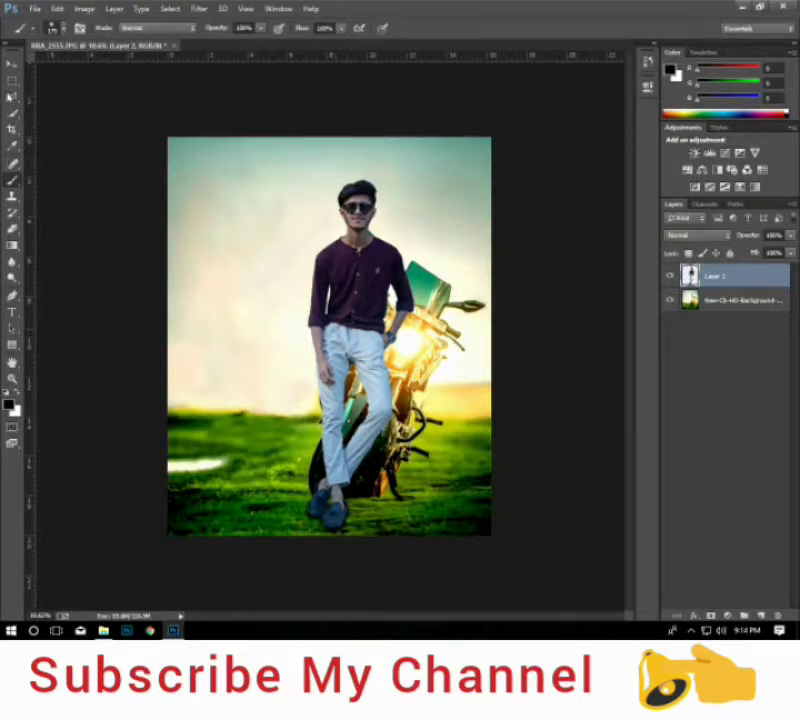
{"action": "left_click", "coordinate": [12, 63]}
{"action": "left_click_drag", "start_coordinate": [320, 382], "coordinate": [333, 385]}
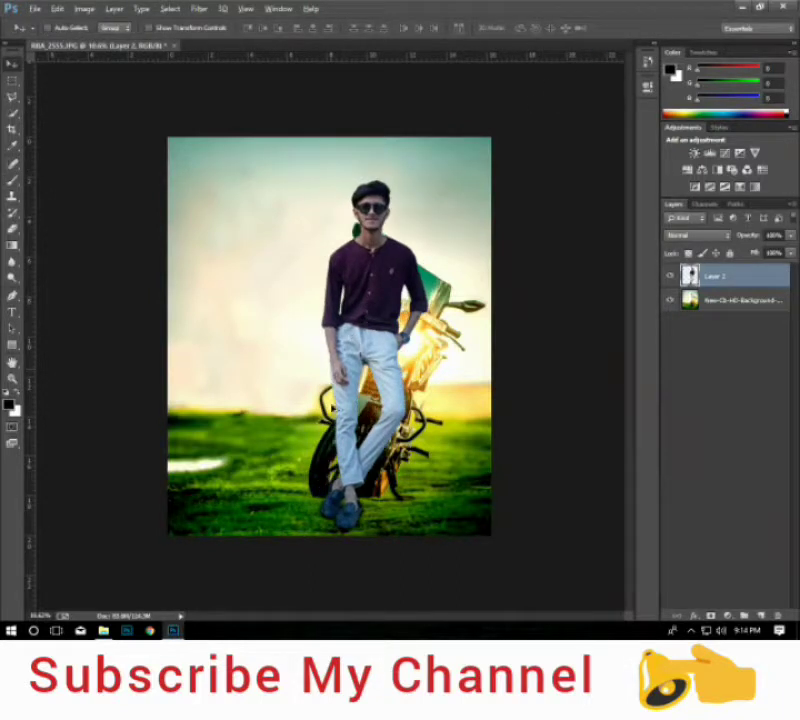
{"action": "scroll", "coordinate": [330, 375], "scroll_direction": "up", "scroll_amount": 3}
{"action": "scroll", "coordinate": [390, 450], "scroll_direction": "up", "scroll_amount": 2}
{"action": "left_click_drag", "start_coordinate": [392, 518], "coordinate": [400, 525]}
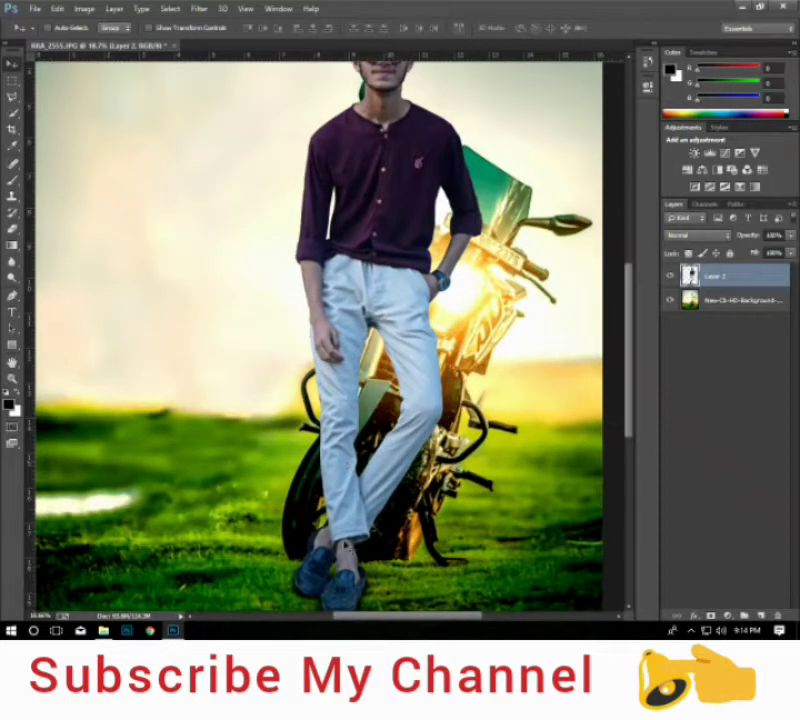
{"action": "scroll", "coordinate": [350, 455], "scroll_direction": "down", "scroll_amount": 1}
{"action": "scroll", "coordinate": [350, 455], "scroll_direction": "down", "scroll_amount": 1}
{"action": "scroll", "coordinate": [350, 455], "scroll_direction": "down", "scroll_amount": 2}
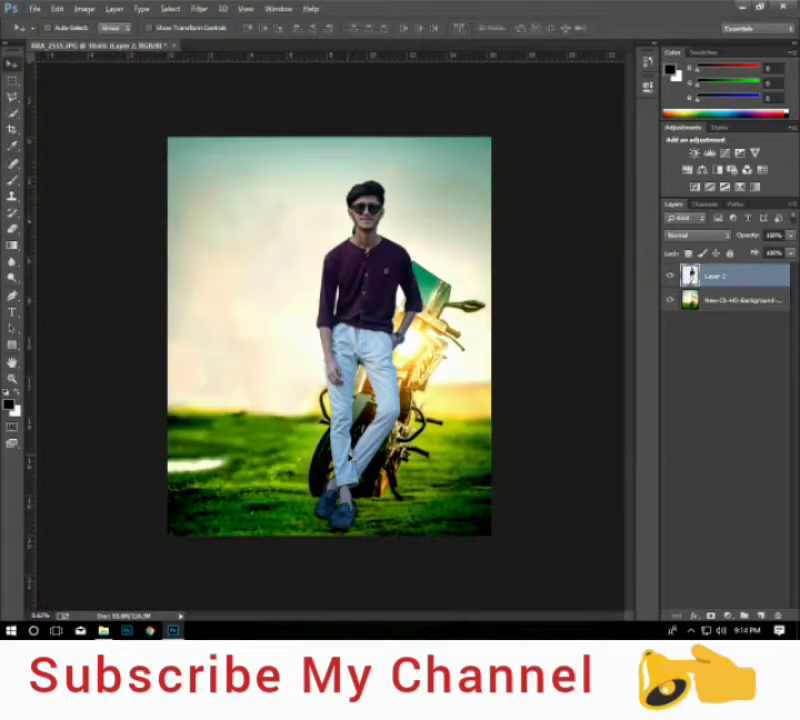
{"action": "scroll", "coordinate": [349, 386], "scroll_direction": "down", "scroll_amount": 1}
{"action": "scroll", "coordinate": [349, 386], "scroll_direction": "up", "scroll_amount": 2}
Glance at the File menu without choosing anything, then bring up the blur/sharpen/smudge tool group.
{"action": "left_click", "coordinate": [35, 9]}
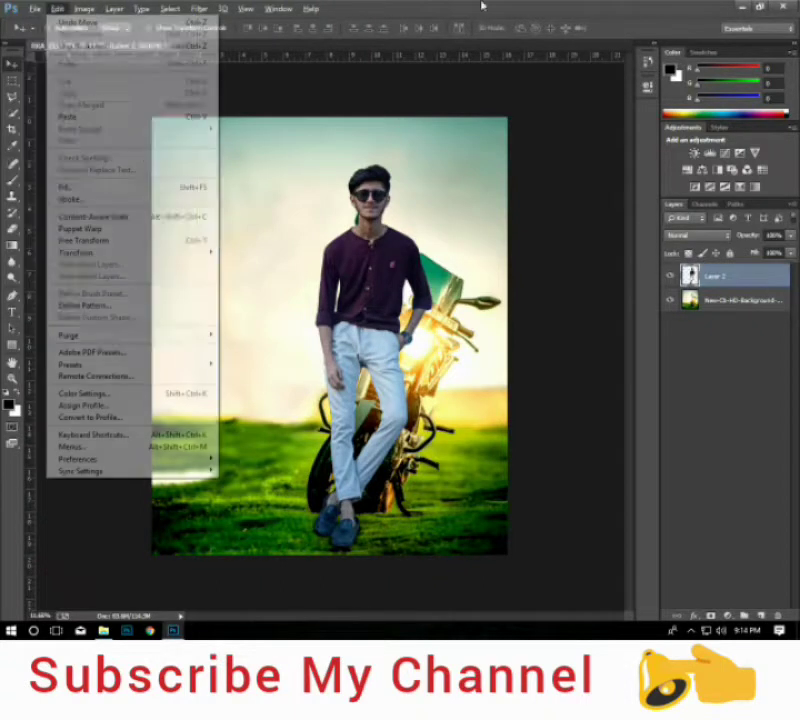
{"action": "left_click", "coordinate": [627, 263]}
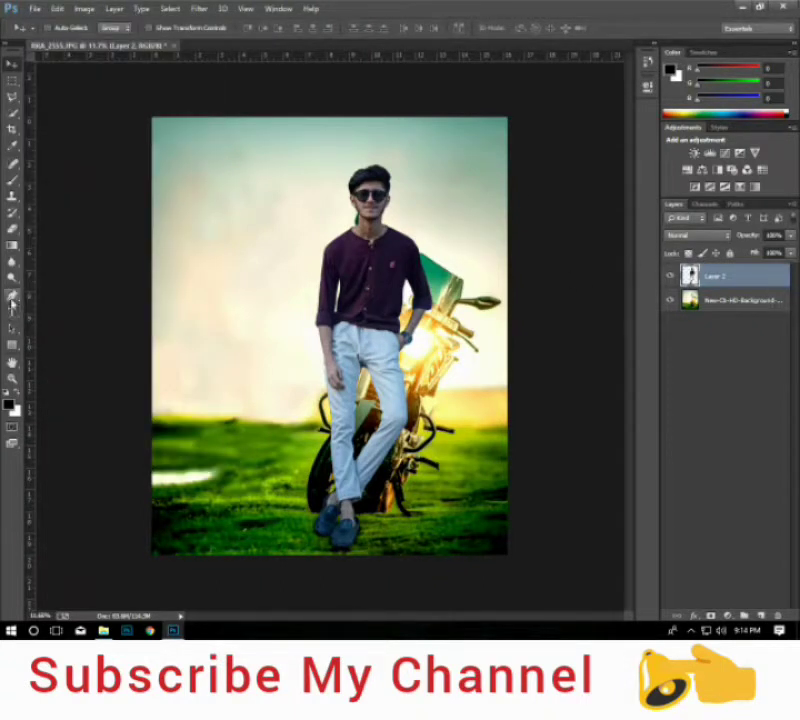
{"action": "left_click", "coordinate": [12, 262]}
Choose the Smudge tool, zoom to the face, and enlarge the brush preset picker.
{"action": "left_click", "coordinate": [71, 283]}
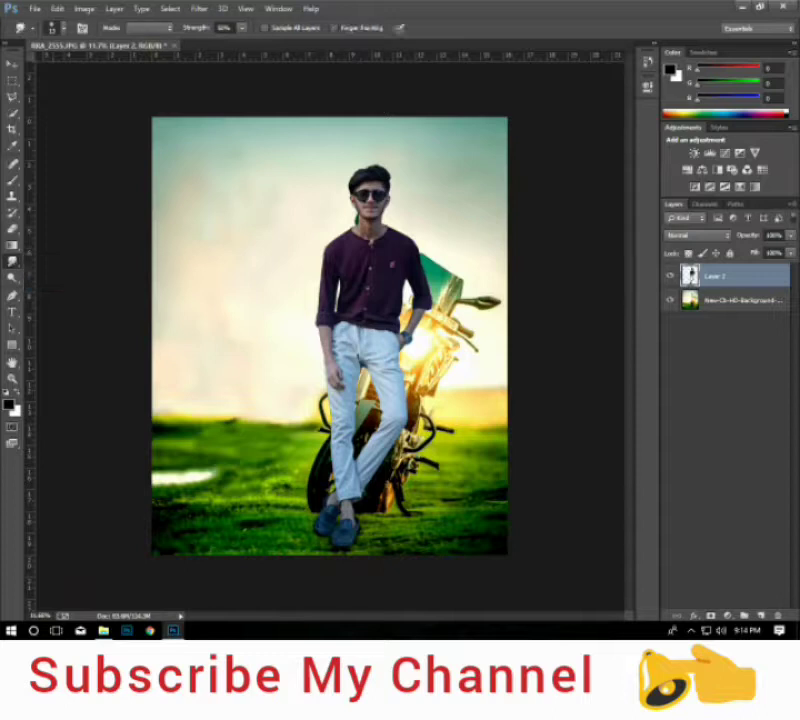
{"action": "scroll", "coordinate": [331, 141], "scroll_direction": "up", "scroll_amount": 1}
{"action": "scroll", "coordinate": [331, 141], "scroll_direction": "up", "scroll_amount": 2}
{"action": "scroll", "coordinate": [331, 141], "scroll_direction": "up", "scroll_amount": 2}
{"action": "scroll", "coordinate": [331, 141], "scroll_direction": "up", "scroll_amount": 2}
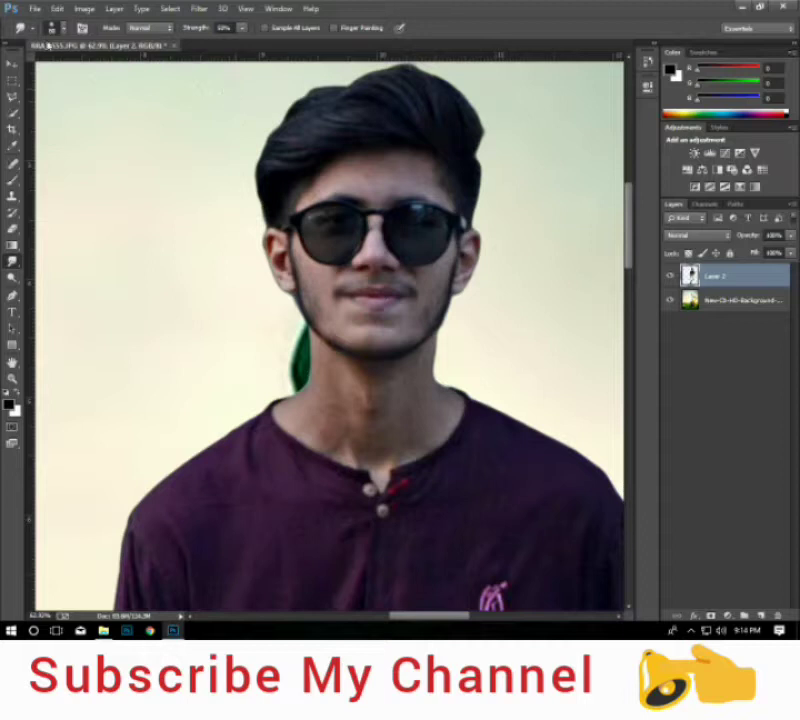
{"action": "left_click", "coordinate": [52, 27]}
{"action": "left_click_drag", "start_coordinate": [175, 205], "coordinate": [268, 305]}
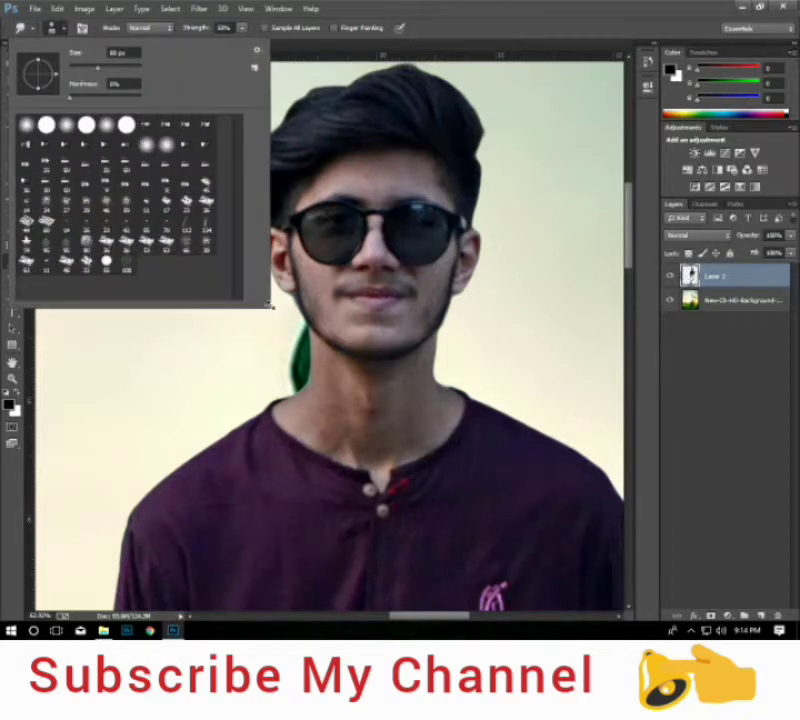
Load the smooth face brush set from D: PS Stock > PS CC software > Brushes.
{"action": "left_click", "coordinate": [252, 50]}
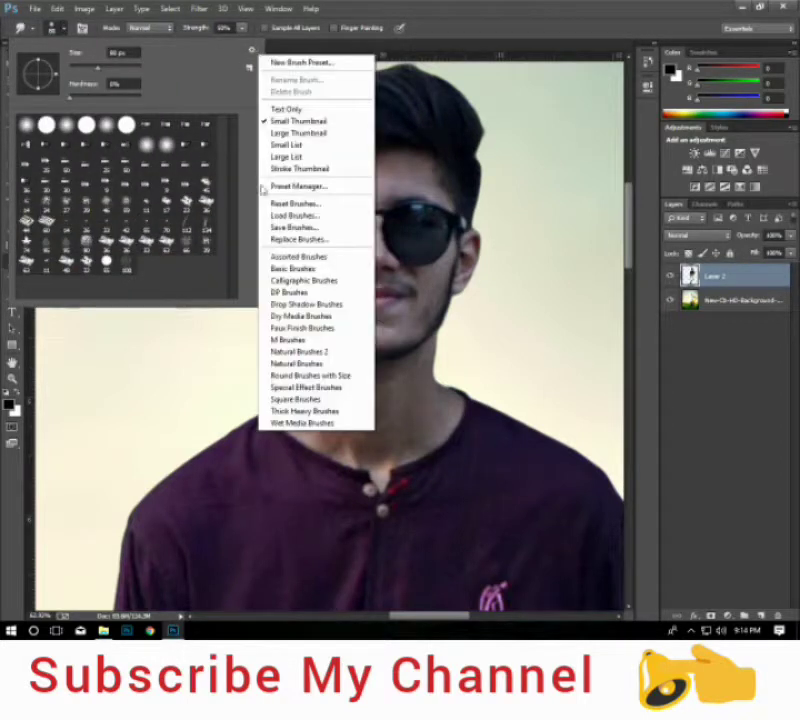
{"action": "left_click", "coordinate": [290, 214]}
{"action": "left_click", "coordinate": [68, 275]}
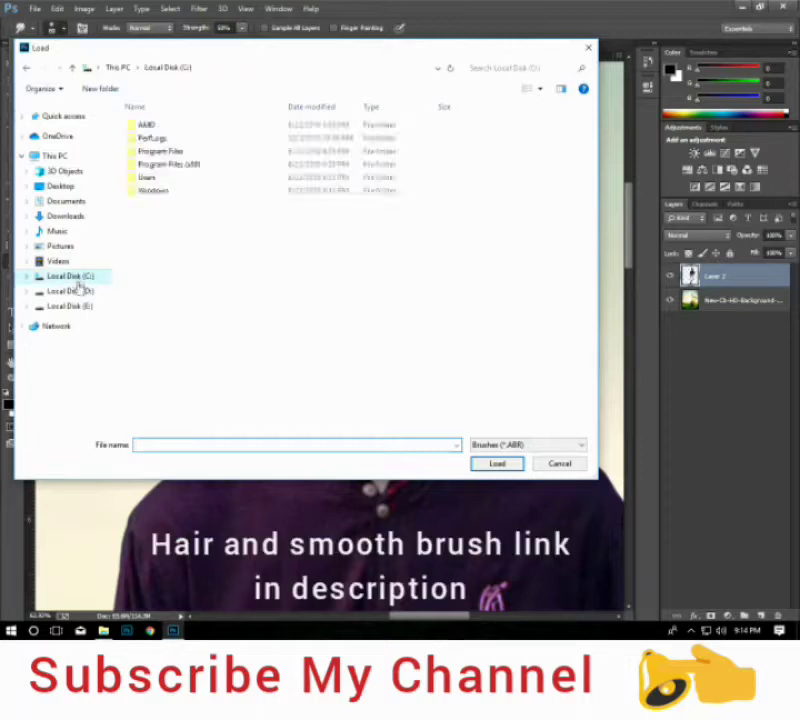
{"action": "left_click", "coordinate": [70, 290]}
{"action": "double_click", "coordinate": [557, 167]}
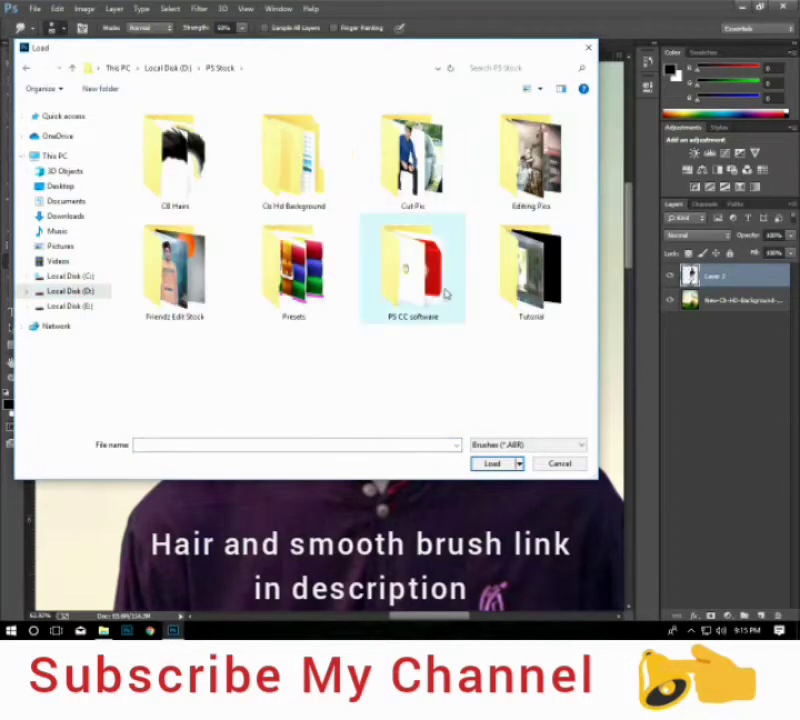
{"action": "double_click", "coordinate": [440, 290]}
{"action": "double_click", "coordinate": [172, 207]}
{"action": "double_click", "coordinate": [165, 125]}
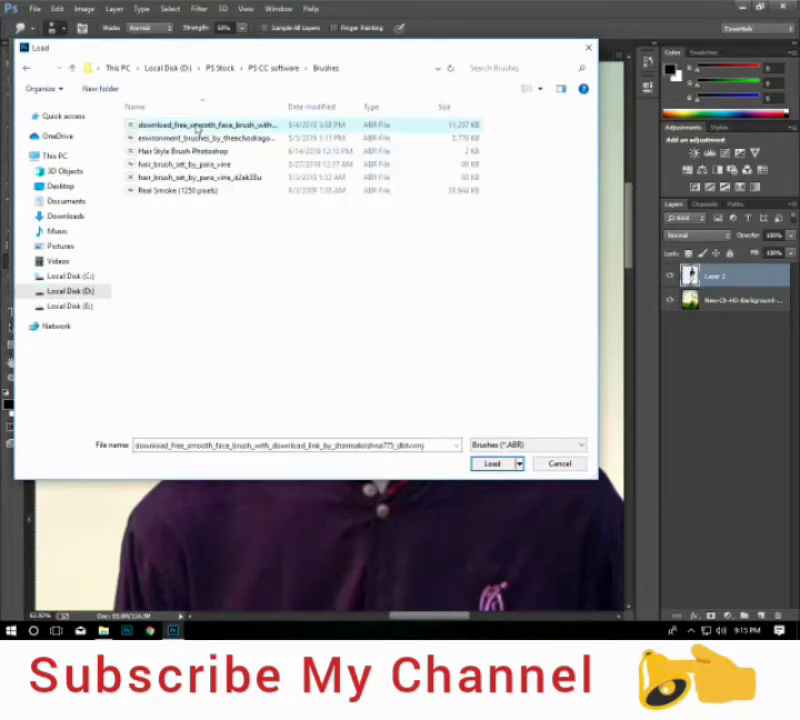
Load the hair brush set into the brush presets as well.
{"action": "left_click", "coordinate": [249, 51]}
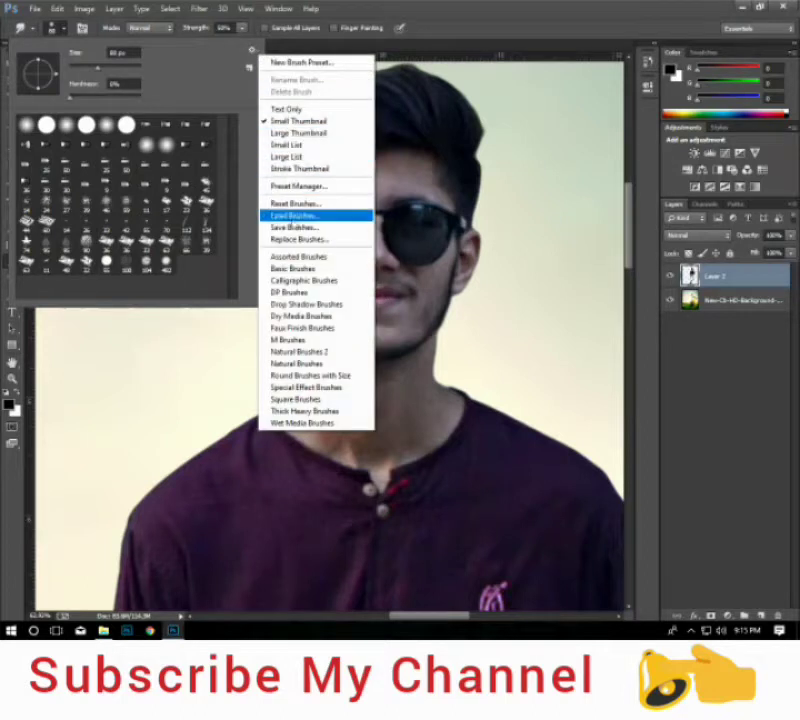
{"action": "left_click", "coordinate": [295, 215]}
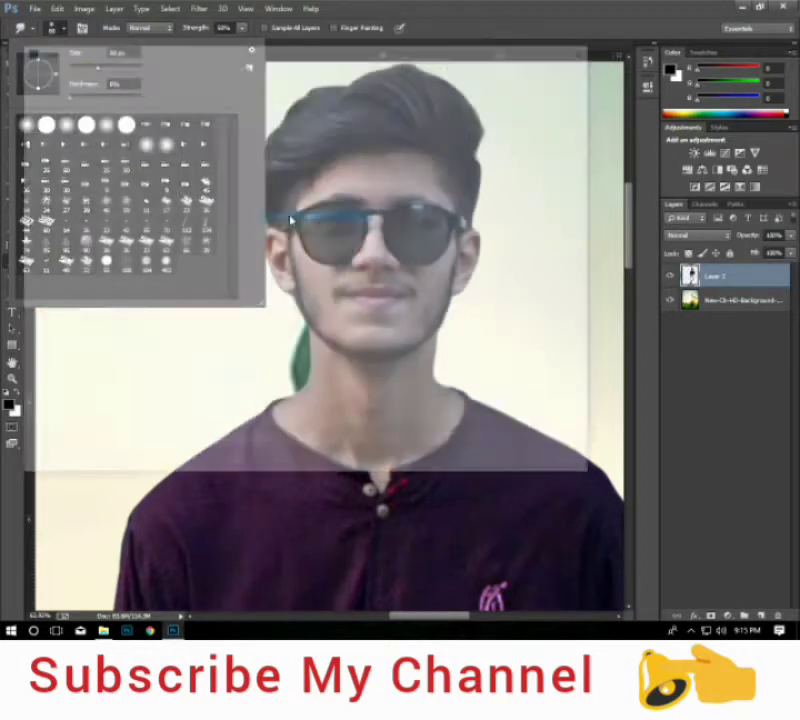
{"action": "left_click", "coordinate": [190, 178]}
{"action": "double_click", "coordinate": [190, 178]}
Show the brushes as large thumbnails in a bigger picker, cancelling a brush-set save.
{"action": "left_click", "coordinate": [249, 51]}
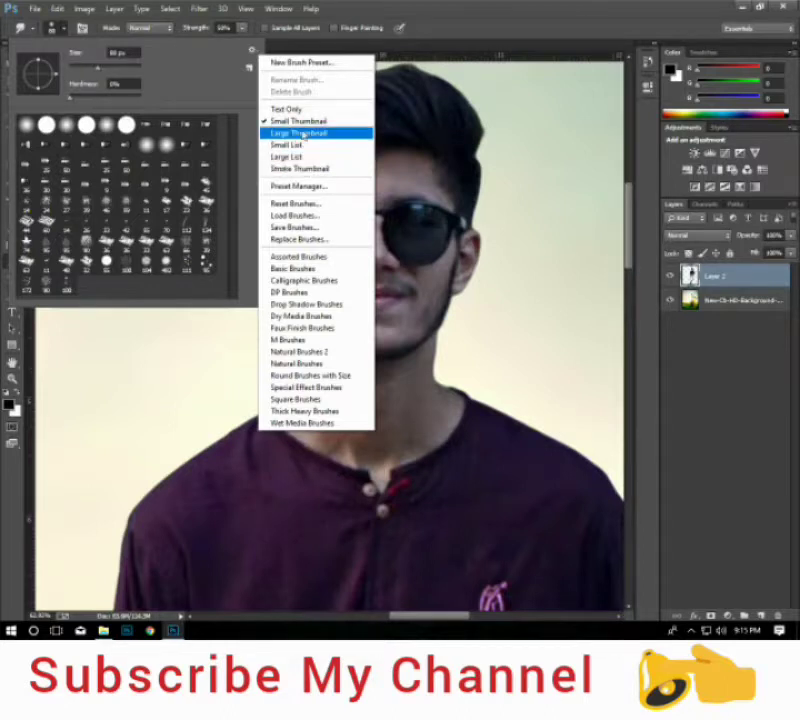
{"action": "left_click", "coordinate": [300, 132]}
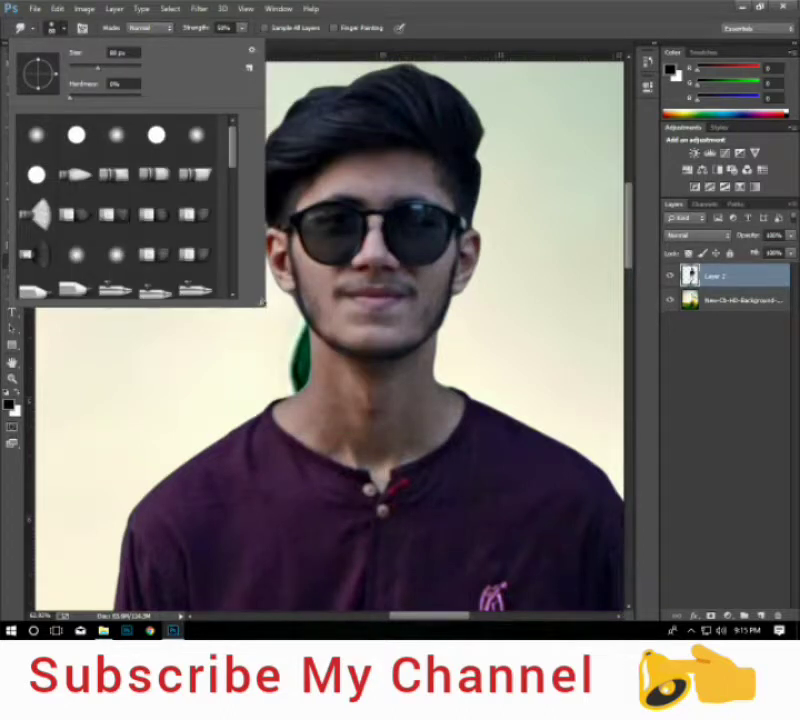
{"action": "left_click_drag", "start_coordinate": [262, 301], "coordinate": [375, 380]}
{"action": "scroll", "coordinate": [180, 250], "scroll_direction": "down", "scroll_amount": 5}
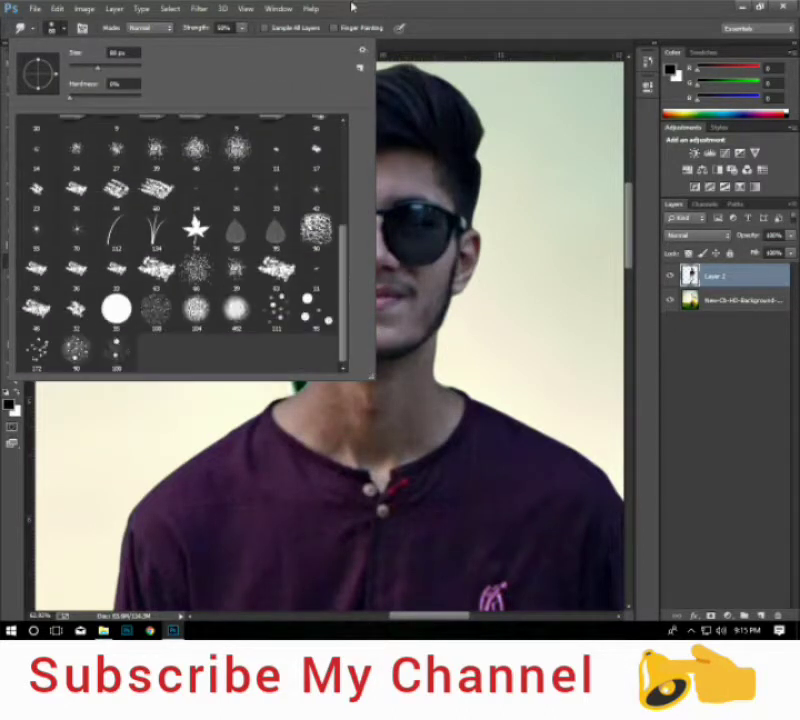
{"action": "left_click", "coordinate": [362, 49]}
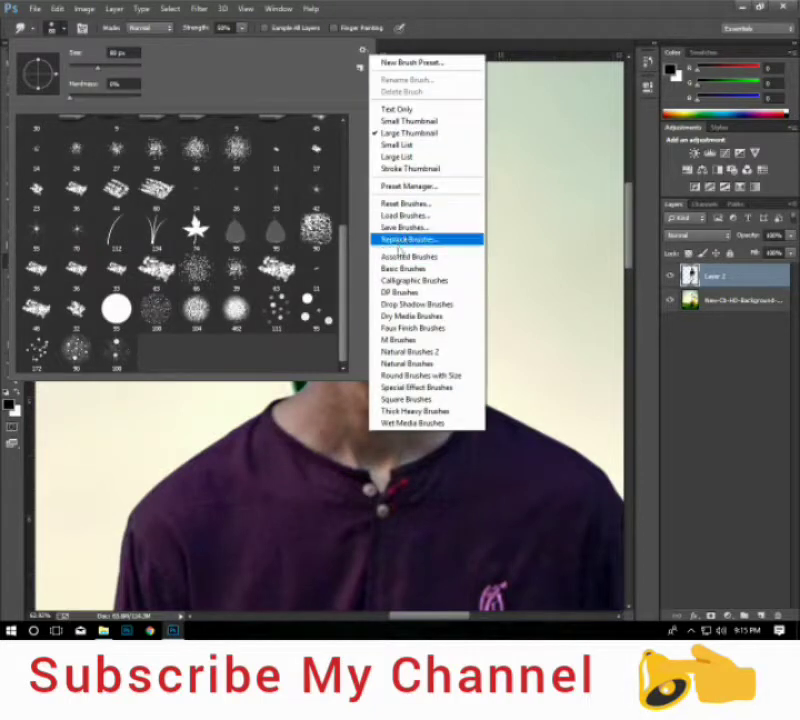
{"action": "left_click", "coordinate": [402, 227]}
{"action": "left_click", "coordinate": [559, 462]}
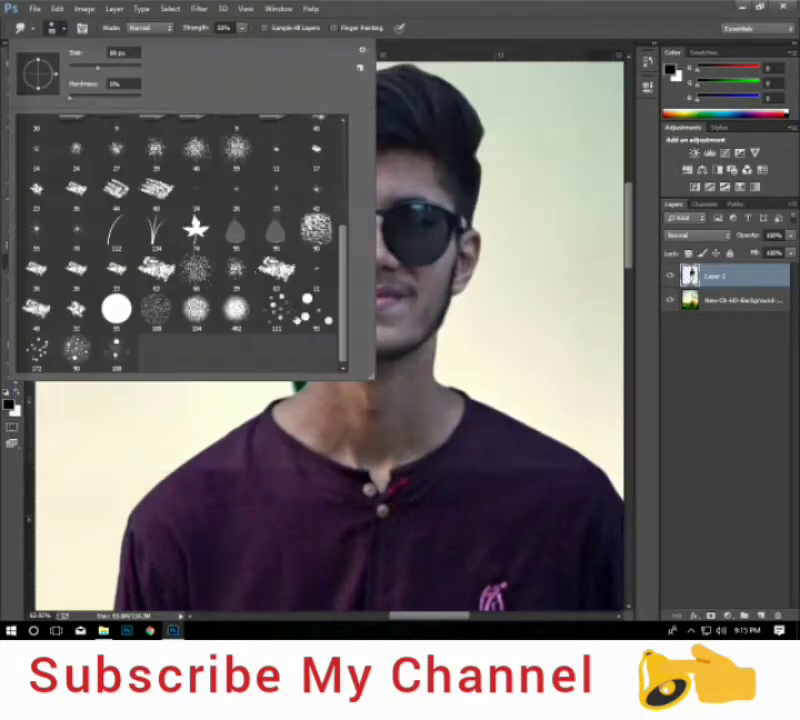
Return the picker to small thumbnails after trying list views, and shrink it back down.
{"action": "left_click", "coordinate": [362, 49]}
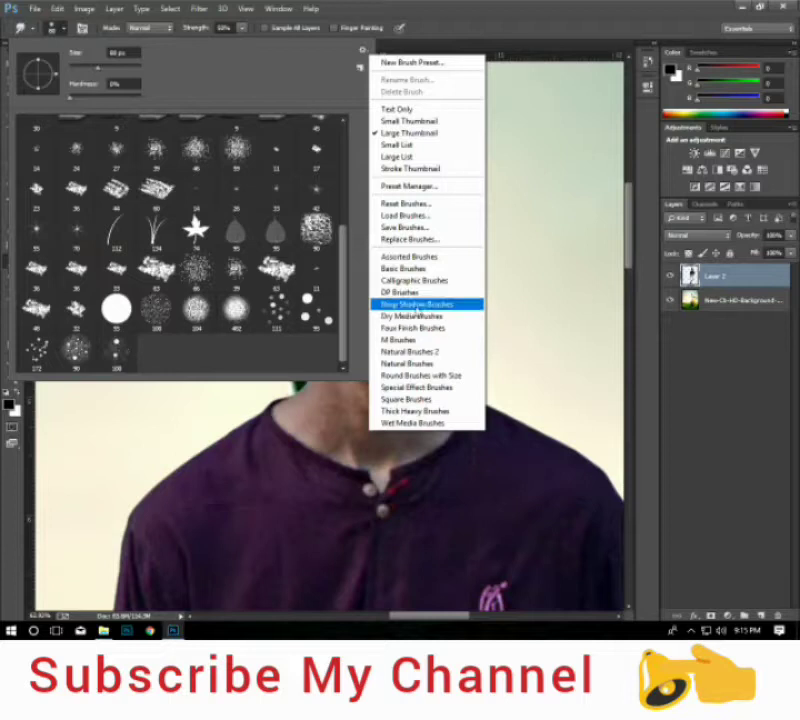
{"action": "left_click", "coordinate": [412, 145]}
{"action": "left_click", "coordinate": [362, 66]}
{"action": "left_click", "coordinate": [397, 157]}
{"action": "left_click", "coordinate": [362, 66]}
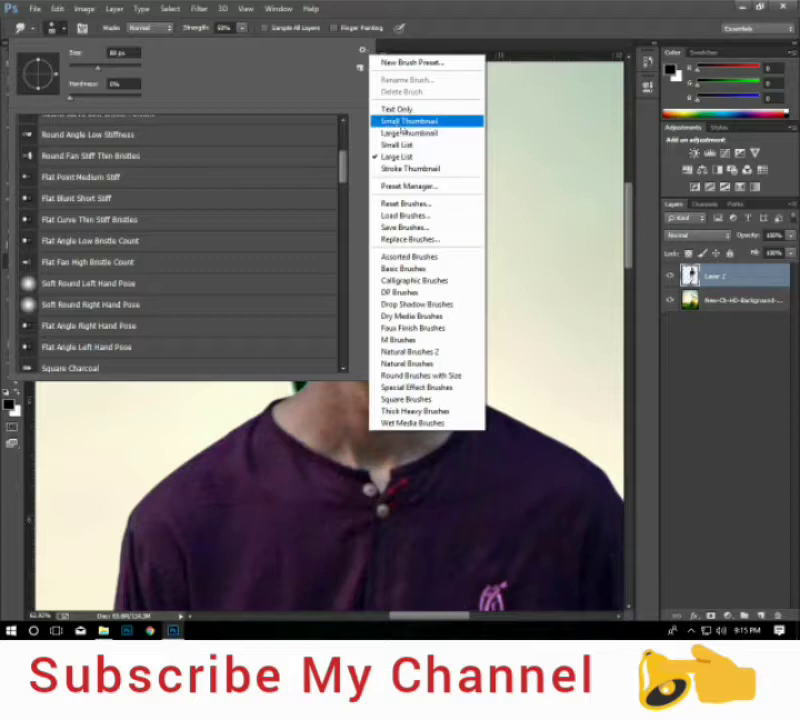
{"action": "left_click", "coordinate": [409, 121]}
{"action": "left_click_drag", "start_coordinate": [370, 377], "coordinate": [272, 305]}
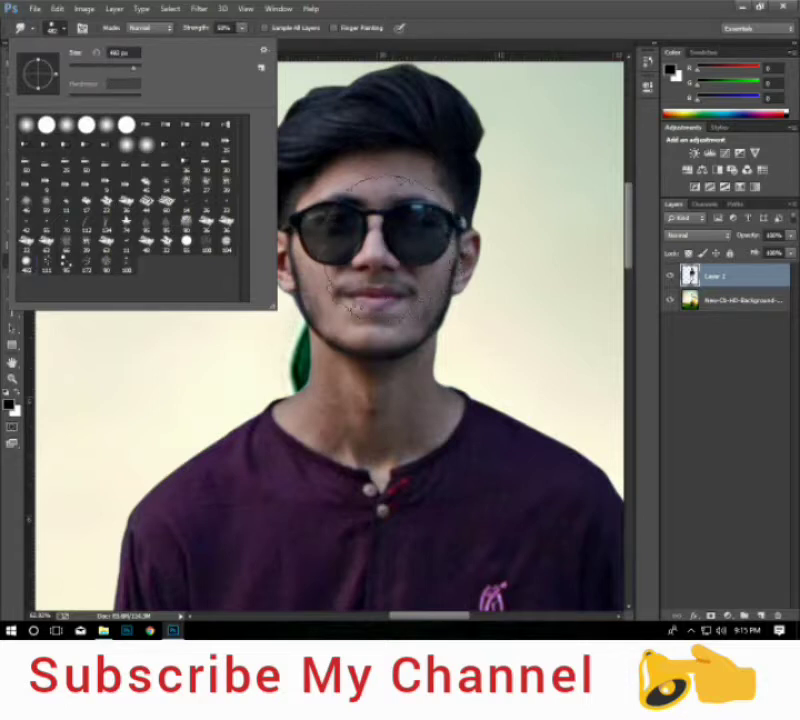
Shrink the smudge brush and set its strength to 45% for smoothing the face.
{"action": "left_click", "coordinate": [375, 250]}
{"action": "key", "text": "bracketleft"}
{"action": "key", "text": "bracketleft"}
{"action": "key", "text": "bracketleft"}
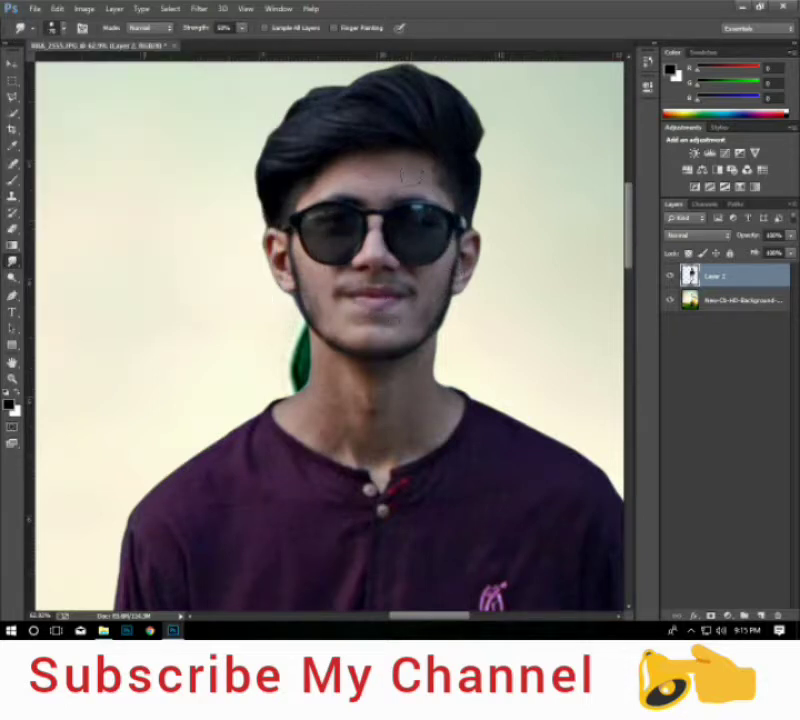
{"action": "left_click", "coordinate": [224, 27]}
{"action": "type", "text": "45"}
{"action": "key", "text": "Return"}
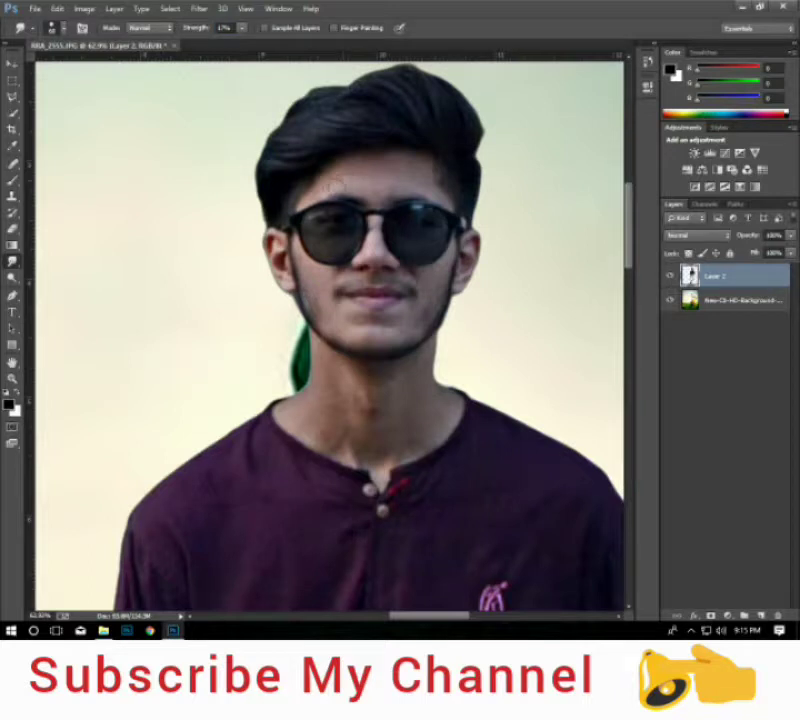
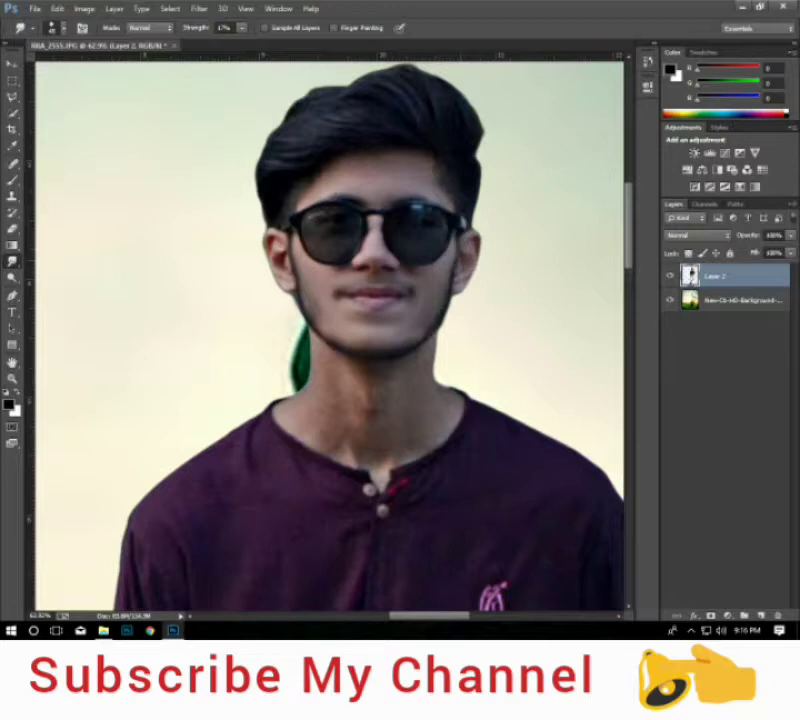
Smudge the man's neck edge at 17% strength so it blends into the background.
{"action": "left_click_drag", "start_coordinate": [352, 385], "coordinate": [382, 333]}
{"action": "left_click_drag", "start_coordinate": [325, 375], "coordinate": [338, 345]}
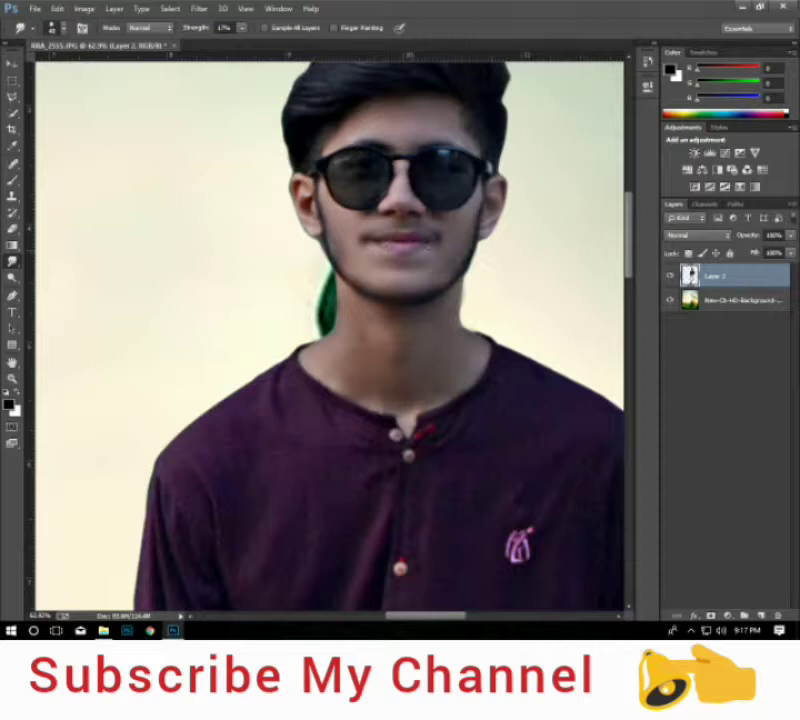
{"action": "scroll", "coordinate": [355, 245], "scroll_direction": "down", "scroll_amount": 2}
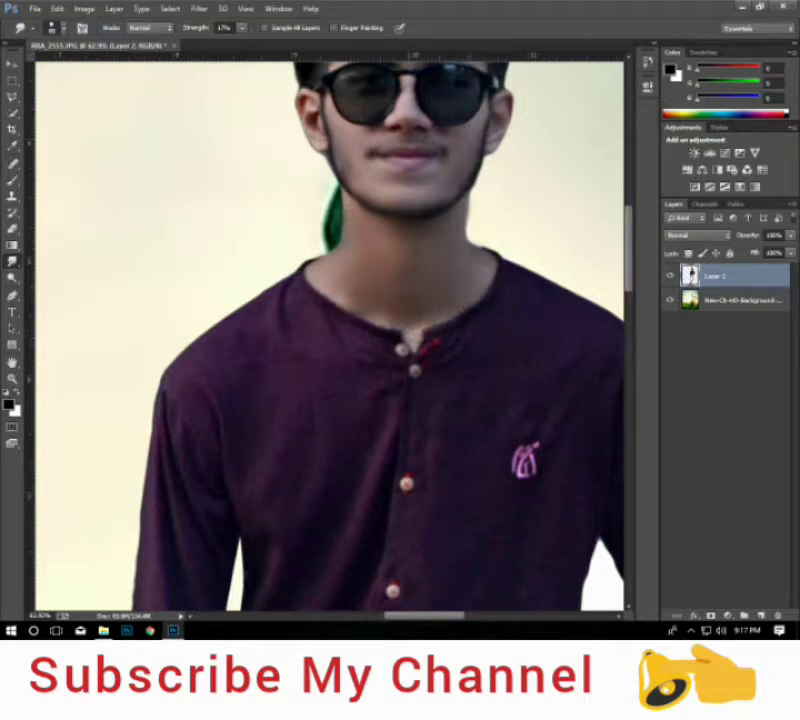
{"action": "scroll", "coordinate": [300, 315], "scroll_direction": "down", "scroll_amount": 5}
{"action": "scroll", "coordinate": [260, 315], "scroll_direction": "down", "scroll_amount": 4}
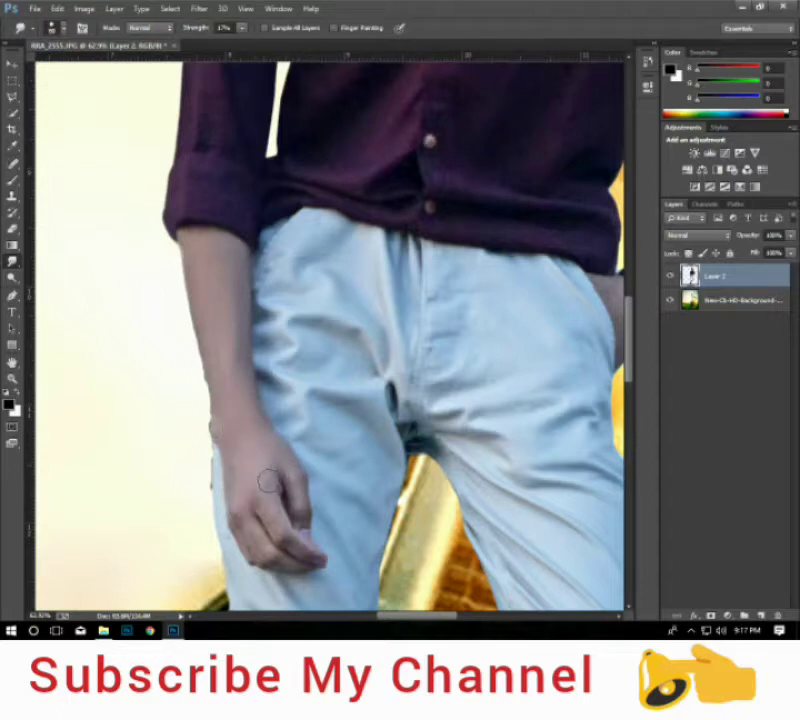
{"action": "scroll", "coordinate": [262, 470], "scroll_direction": "down", "scroll_amount": 2}
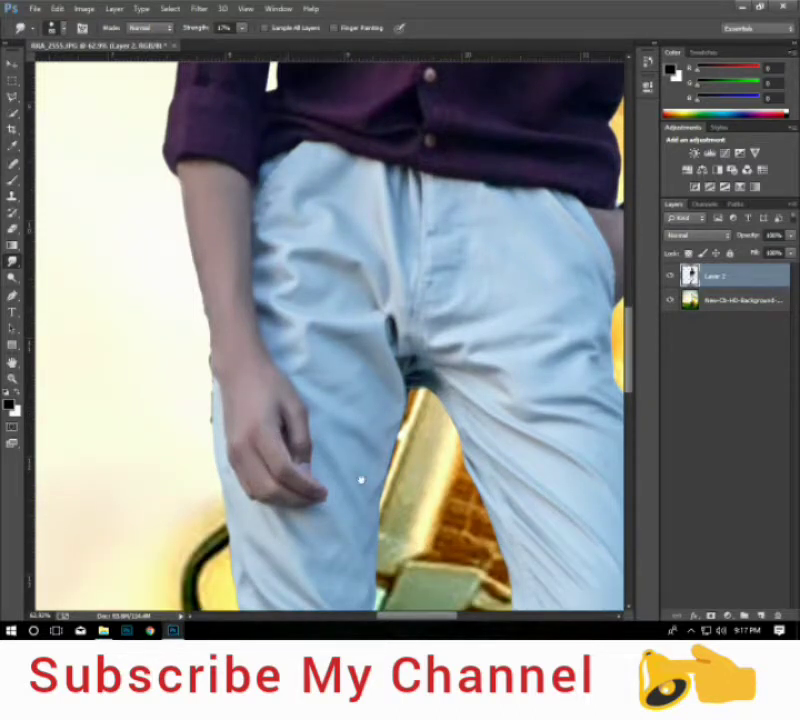
{"action": "scroll", "coordinate": [360, 480], "scroll_direction": "right", "scroll_amount": 5}
{"action": "scroll", "coordinate": [320, 490], "scroll_direction": "up", "scroll_amount": 3}
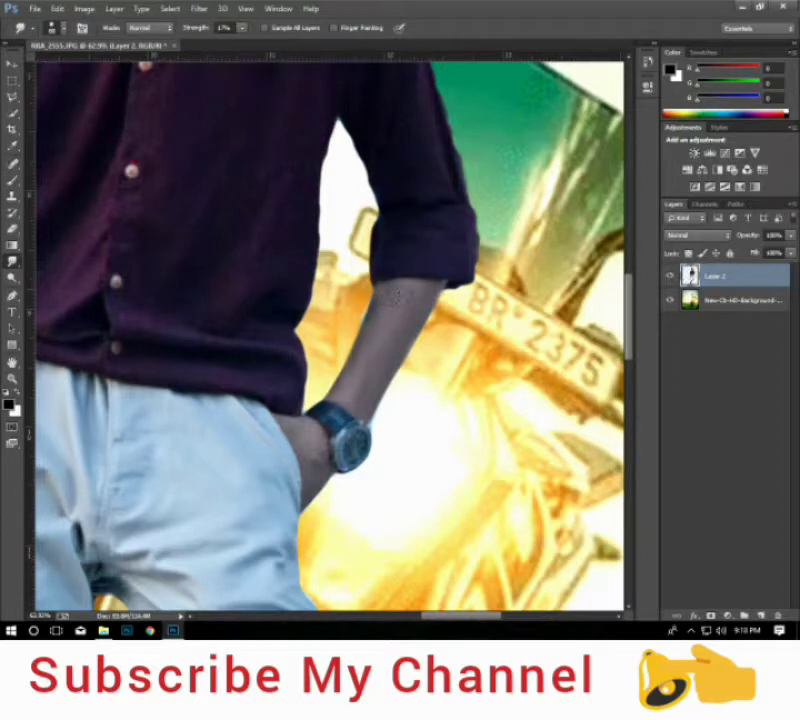
Soften the man's ankle edges above his shoes into the grass, then fit the whole image on screen.
{"action": "left_click_drag", "start_coordinate": [398, 296], "coordinate": [413, 246]}
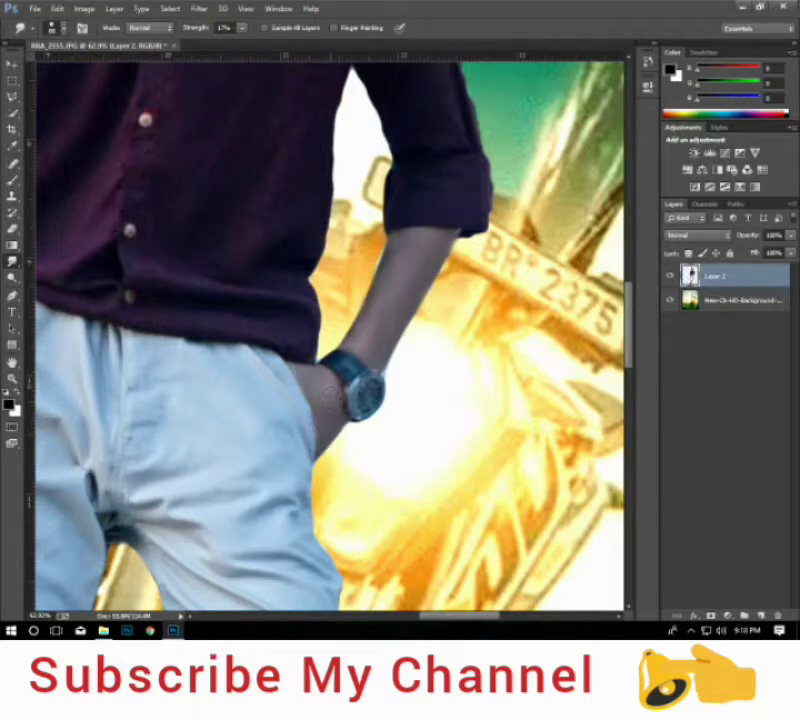
{"action": "scroll", "coordinate": [294, 443], "scroll_direction": "down", "scroll_amount": 5}
{"action": "scroll", "coordinate": [302, 343], "scroll_direction": "down", "scroll_amount": 5}
{"action": "mouse_move", "coordinate": [229, 468]}
{"action": "left_mouse_down"}
{"action": "mouse_move", "coordinate": [279, 349]}
{"action": "mouse_move", "coordinate": [289, 358]}
{"action": "left_mouse_up"}
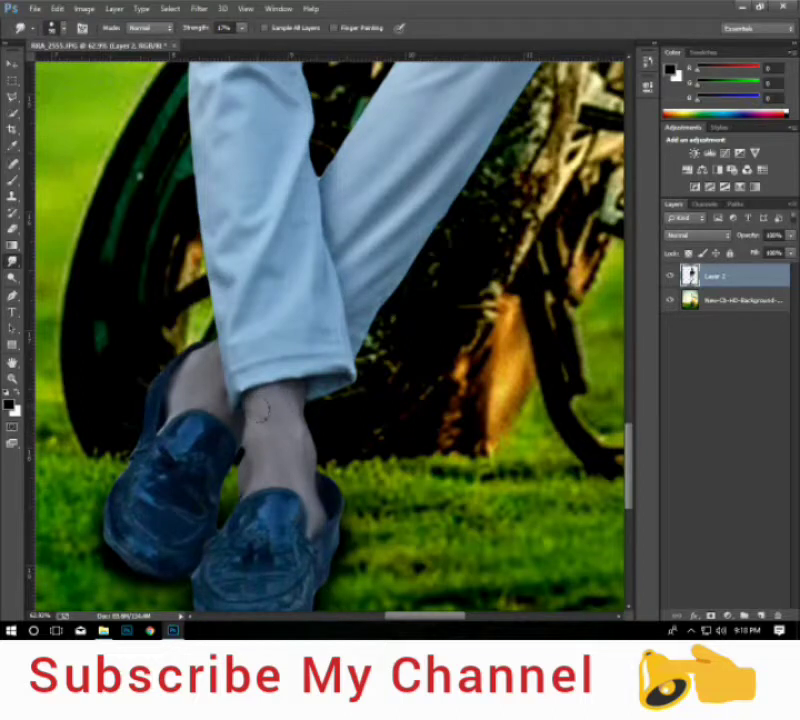
{"action": "key", "text": "ctrl+0"}
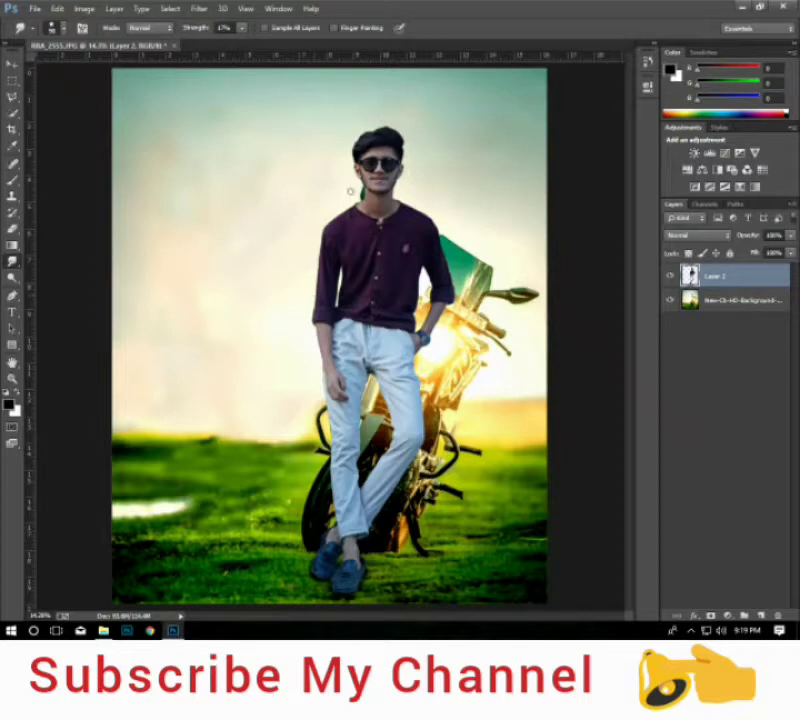
Nudge the man on Layer 2 slightly right and give the Smudge tool a scattered, textured tip.
{"action": "left_click", "coordinate": [10, 63]}
{"action": "mouse_move", "coordinate": [395, 340]}
{"action": "left_mouse_down"}
{"action": "mouse_move", "coordinate": [405, 340]}
{"action": "mouse_move", "coordinate": [371, 336]}
{"action": "left_mouse_up"}
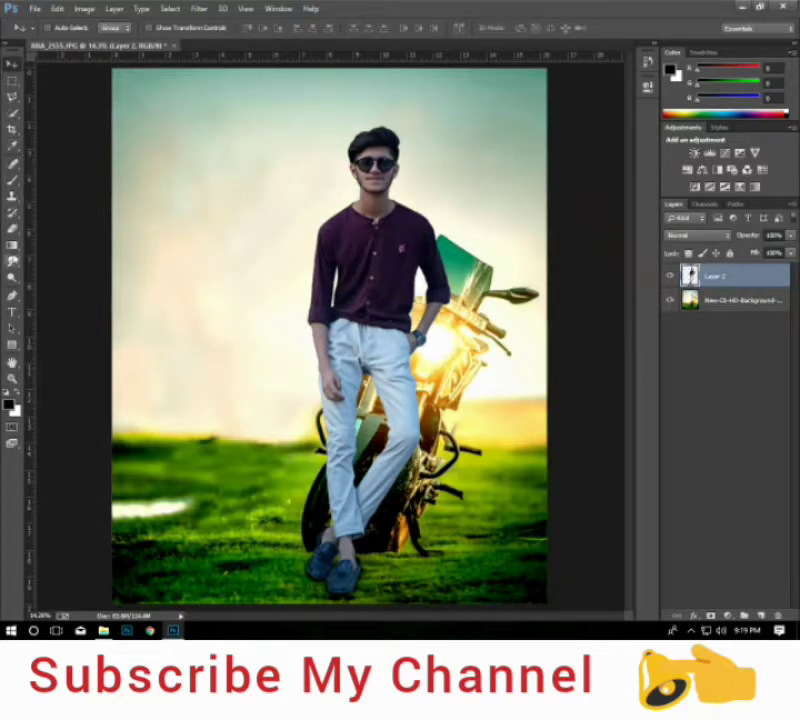
{"action": "left_click", "coordinate": [13, 261]}
{"action": "left_click", "coordinate": [57, 28]}
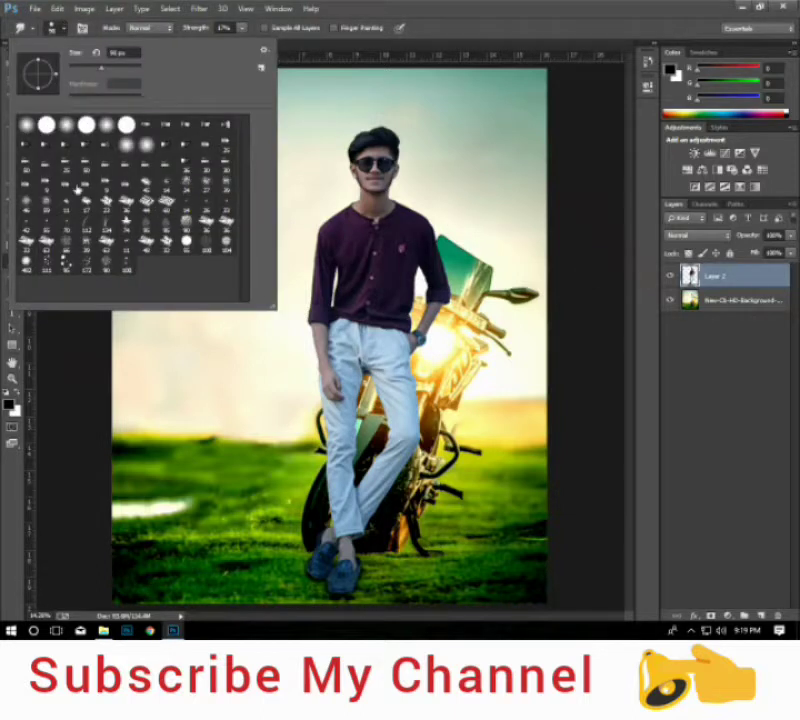
{"action": "left_click", "coordinate": [55, 155]}
{"action": "left_click", "coordinate": [288, 233]}
{"action": "scroll", "coordinate": [373, 123], "scroll_direction": "up", "scroll_amount": 2}
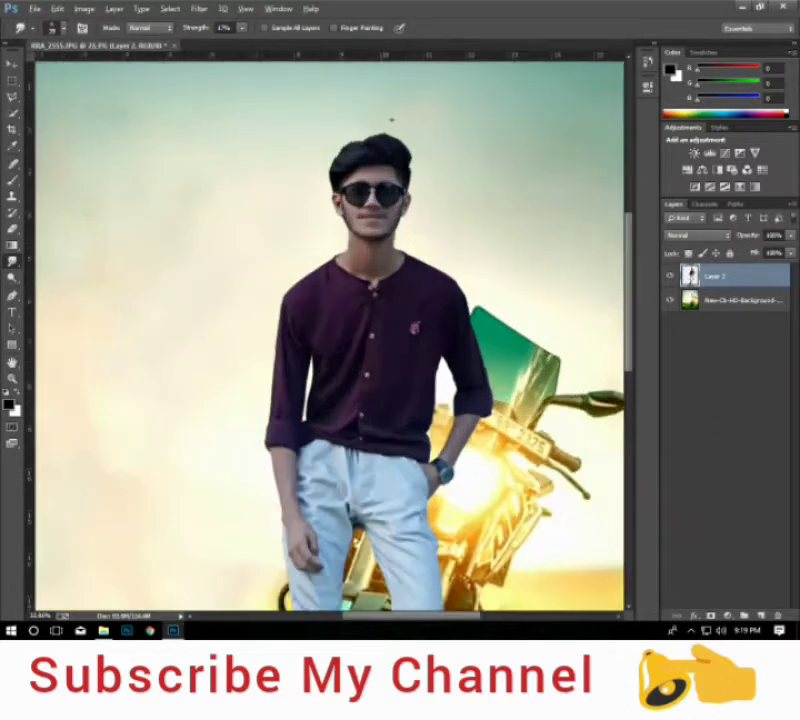
{"action": "scroll", "coordinate": [389, 139], "scroll_direction": "up", "scroll_amount": 2}
{"action": "scroll", "coordinate": [425, 129], "scroll_direction": "up", "scroll_amount": 2}
{"action": "scroll", "coordinate": [365, 260], "scroll_direction": "down", "scroll_amount": 1}
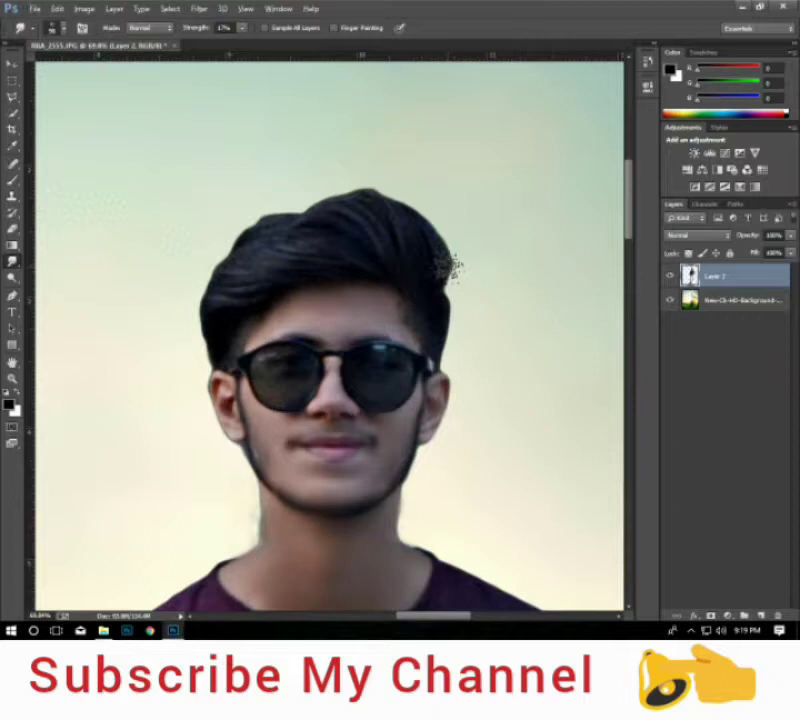
Raise Smudge strength to 46% and push the top-left and left hair edges into the sky.
{"action": "left_click", "coordinate": [242, 27]}
{"action": "left_click_drag", "start_coordinate": [255, 45], "coordinate": [275, 45]}
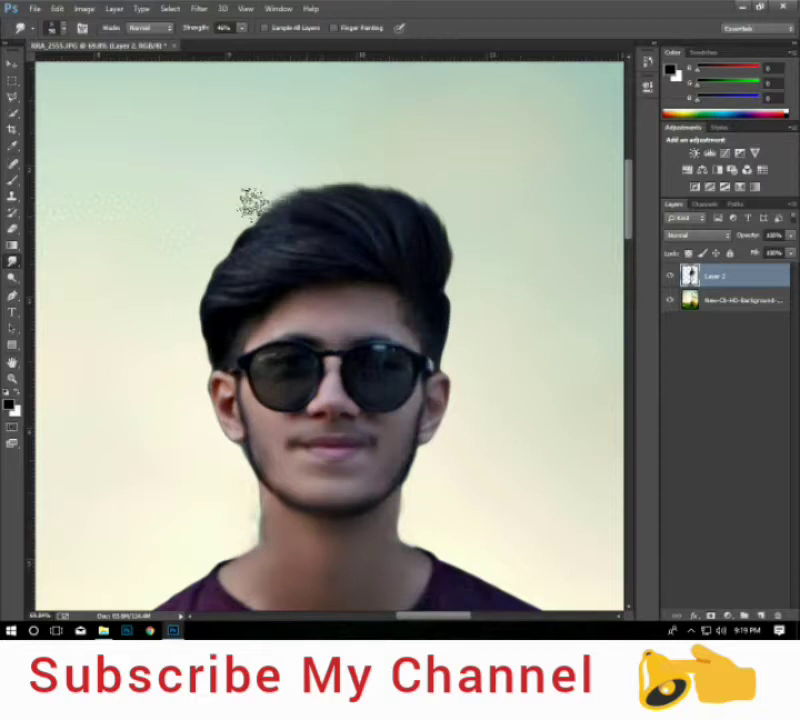
{"action": "left_click_drag", "start_coordinate": [226, 236], "coordinate": [232, 214]}
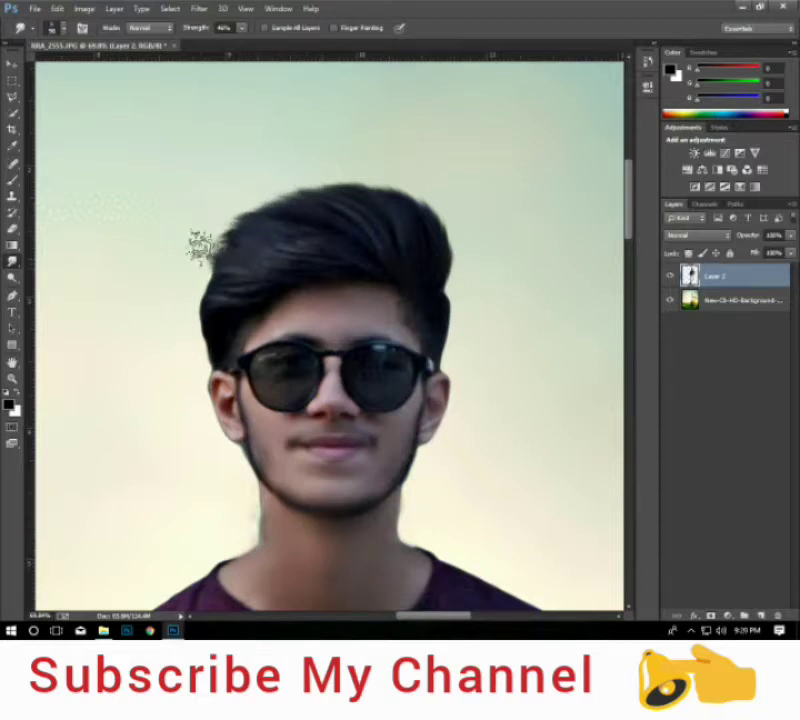
{"action": "left_click_drag", "start_coordinate": [178, 292], "coordinate": [197, 244]}
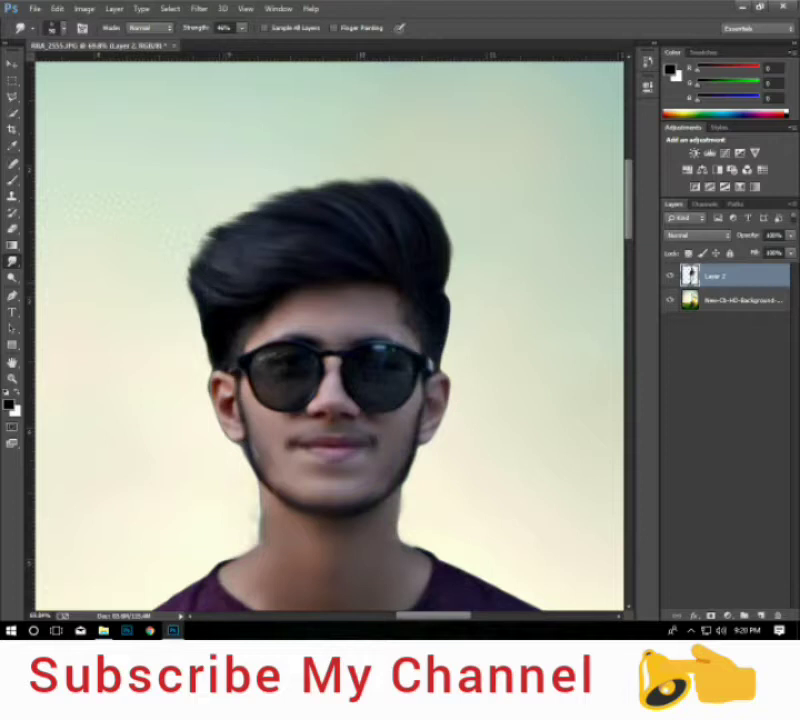
Zoom around the smudged hair outline to inspect it, then fit the whole image on screen.
{"action": "scroll", "coordinate": [305, 245], "scroll_direction": "down", "scroll_amount": 1}
{"action": "scroll", "coordinate": [305, 245], "scroll_direction": "down", "scroll_amount": 1}
{"action": "scroll", "coordinate": [340, 200], "scroll_direction": "down", "scroll_amount": 1}
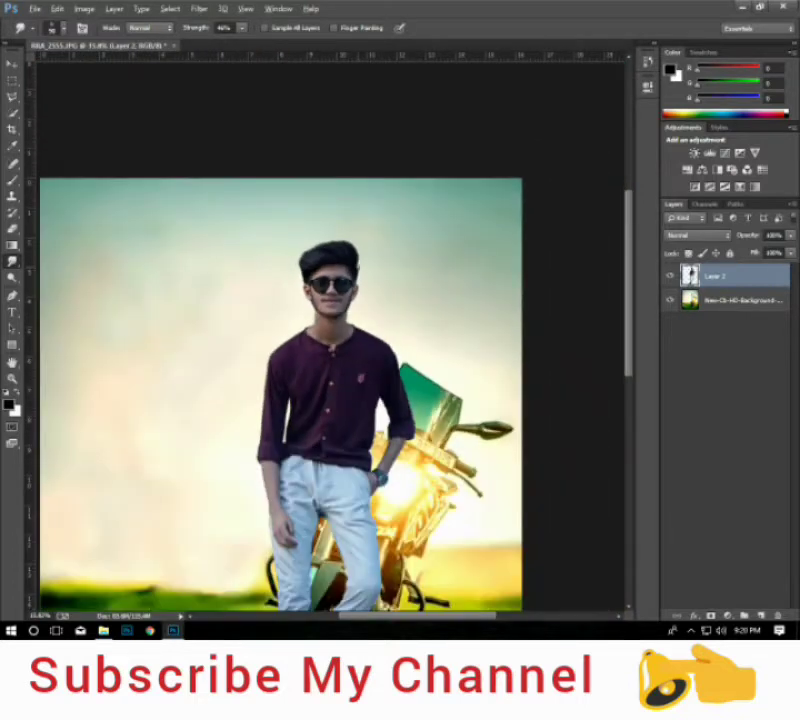
{"action": "scroll", "coordinate": [388, 130], "scroll_direction": "down", "scroll_amount": 1}
{"action": "scroll", "coordinate": [388, 130], "scroll_direction": "up", "scroll_amount": 1}
{"action": "scroll", "coordinate": [345, 129], "scroll_direction": "up", "scroll_amount": 2}
{"action": "scroll", "coordinate": [320, 150], "scroll_direction": "up", "scroll_amount": 1}
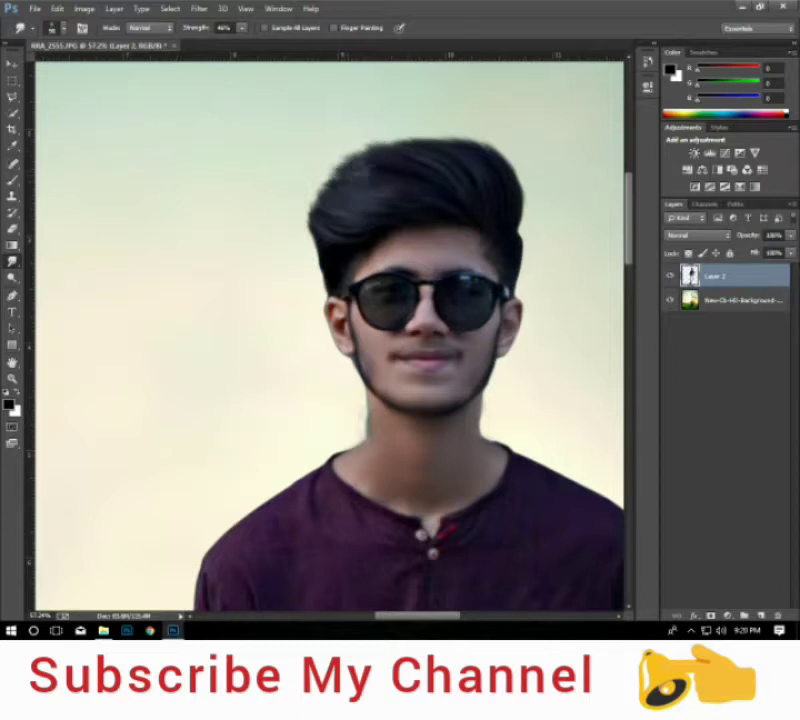
{"action": "scroll", "coordinate": [440, 245], "scroll_direction": "down", "scroll_amount": 3}
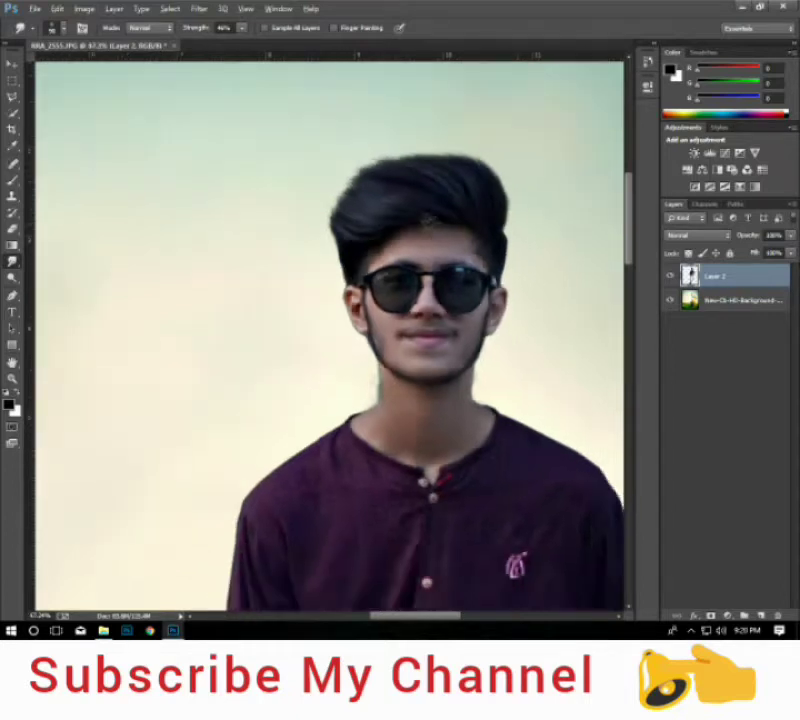
{"action": "scroll", "coordinate": [390, 212], "scroll_direction": "down", "scroll_amount": 2}
{"action": "scroll", "coordinate": [390, 212], "scroll_direction": "up", "scroll_amount": 1}
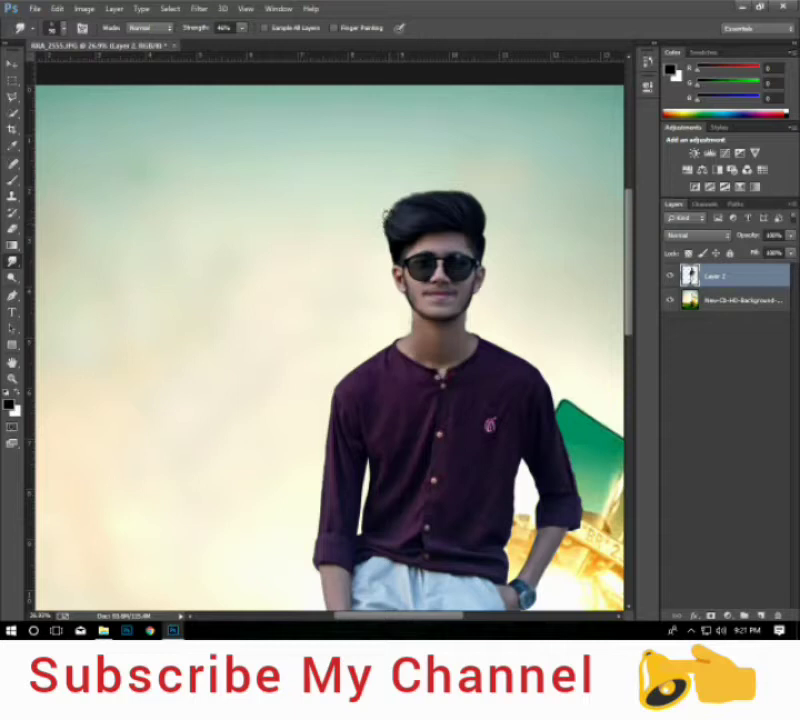
{"action": "key", "text": "ctrl+0"}
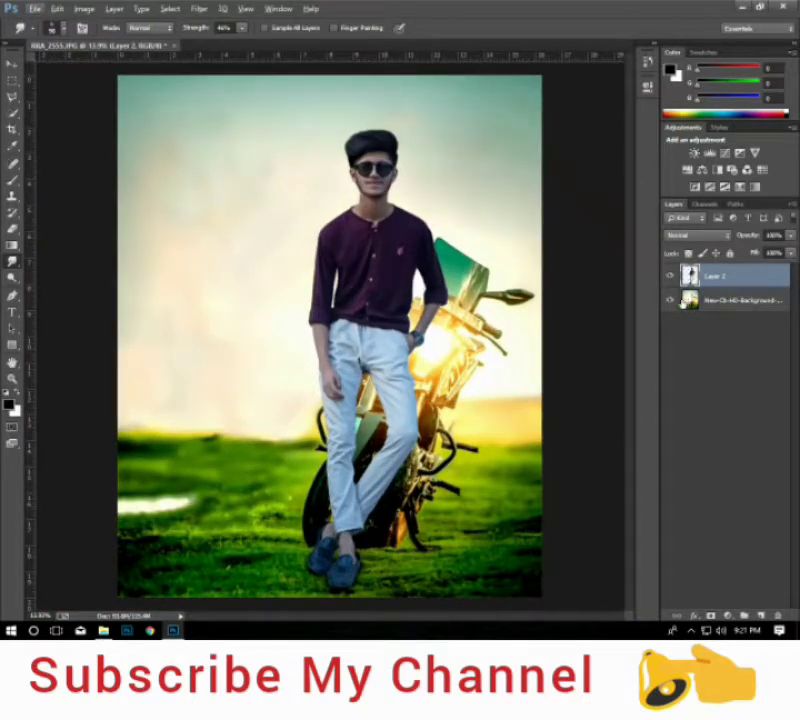
Merge the layers, apply Auto in Camera Raw Filter, then set Exposure +0.40 and Contrast -15.
{"action": "key", "text": "ctrl+e"}
{"action": "left_click", "coordinate": [199, 8]}
{"action": "left_click", "coordinate": [240, 102]}
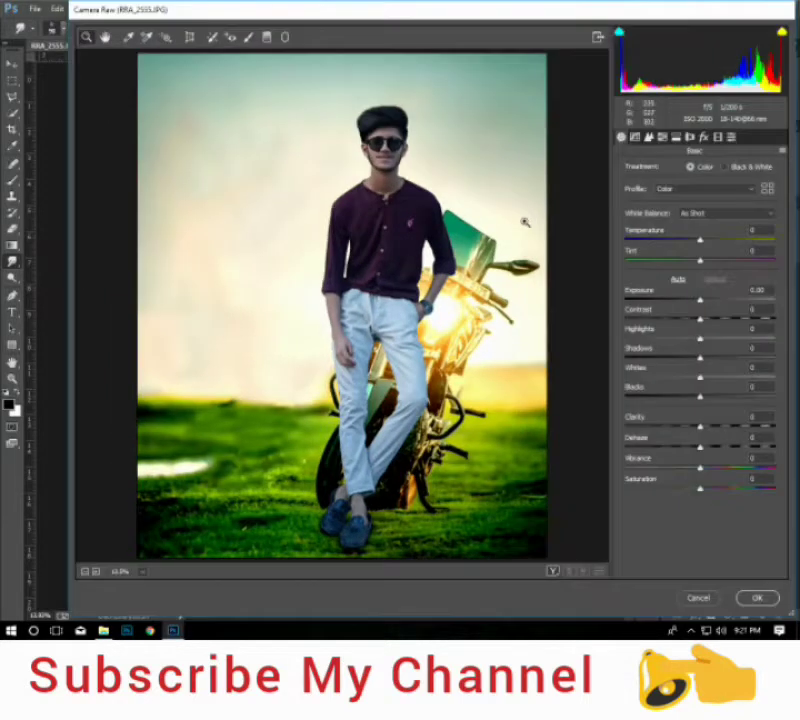
{"action": "left_click", "coordinate": [679, 281]}
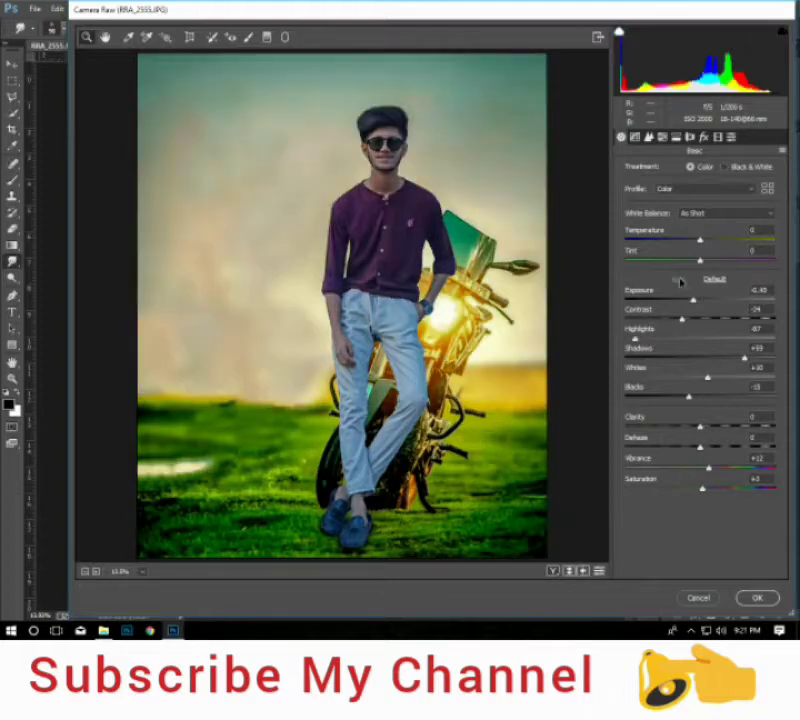
{"action": "left_click", "coordinate": [689, 318]}
{"action": "left_click_drag", "start_coordinate": [693, 299], "coordinate": [706, 300]}
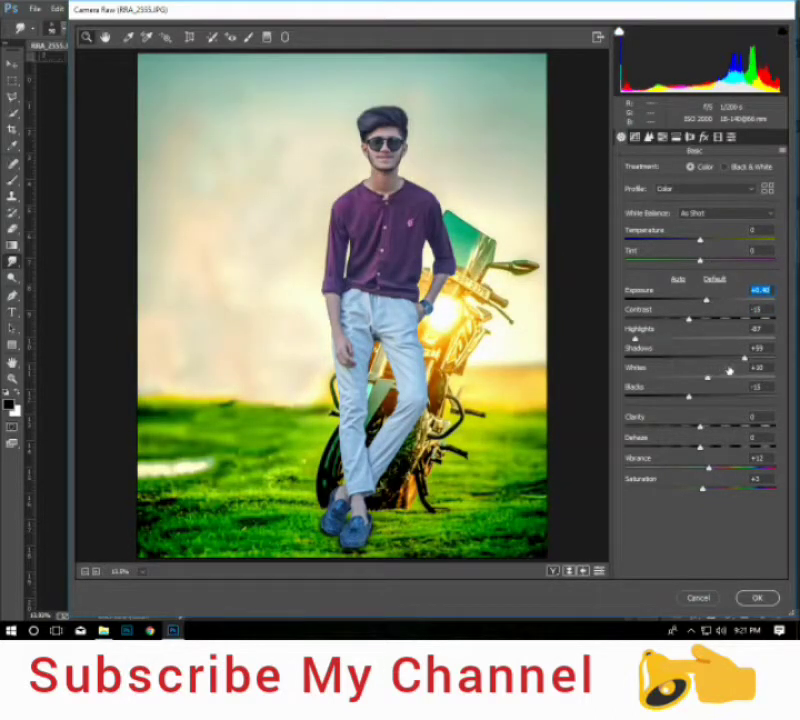
Set Shadows +68, Blacks -62, Whites +44, Clarity +7, adjust Dehaze, Vibrance +63, slightly lower Saturation.
{"action": "mouse_move", "coordinate": [744, 357]}
{"action": "left_mouse_down"}
{"action": "mouse_move", "coordinate": [762, 358]}
{"action": "mouse_move", "coordinate": [752, 357]}
{"action": "left_mouse_up"}
{"action": "left_click_drag", "start_coordinate": [681, 402], "coordinate": [663, 401]}
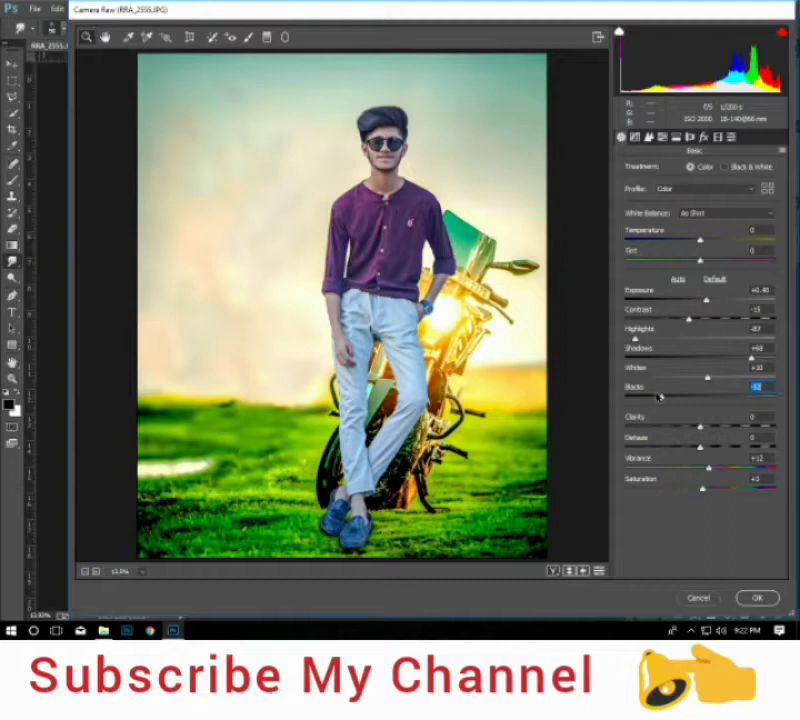
{"action": "left_click_drag", "start_coordinate": [659, 396], "coordinate": [654, 398]}
{"action": "left_click_drag", "start_coordinate": [717, 380], "coordinate": [735, 370]}
{"action": "mouse_move", "coordinate": [698, 423]}
{"action": "left_mouse_down"}
{"action": "mouse_move", "coordinate": [728, 423]}
{"action": "mouse_move", "coordinate": [706, 424]}
{"action": "left_mouse_up"}
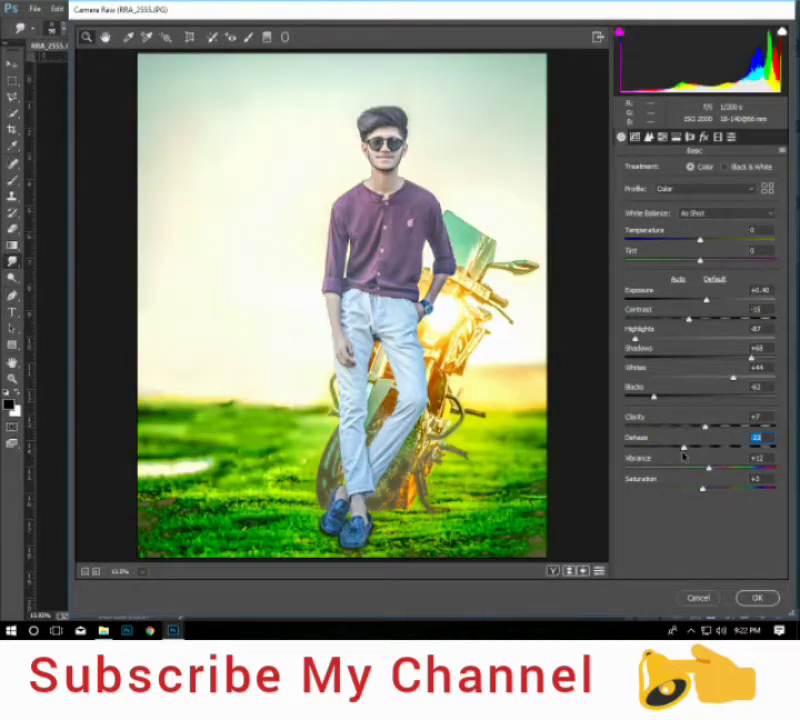
{"action": "left_click_drag", "start_coordinate": [686, 453], "coordinate": [698, 466]}
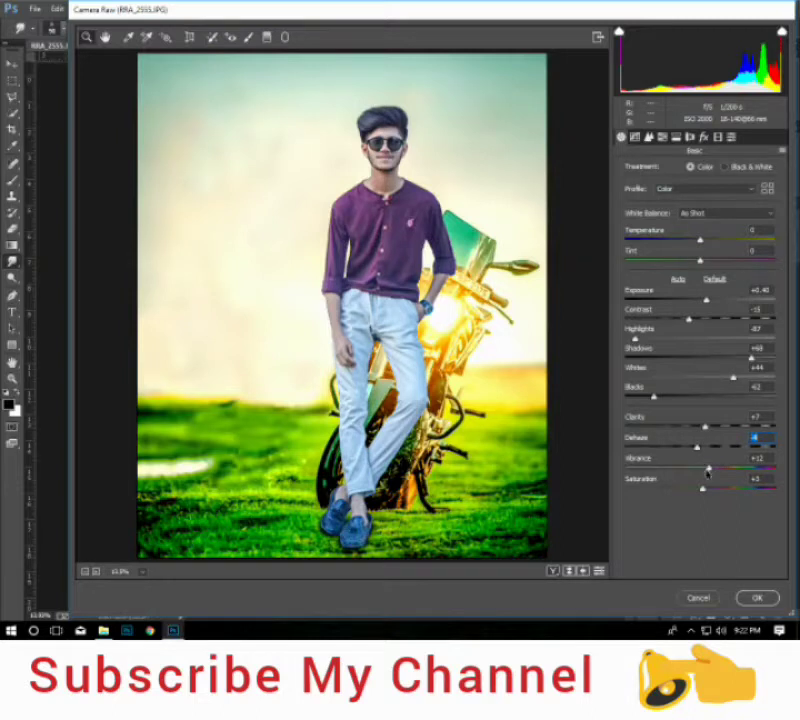
{"action": "left_click_drag", "start_coordinate": [708, 467], "coordinate": [750, 469]}
{"action": "left_click_drag", "start_coordinate": [701, 489], "coordinate": [693, 489]}
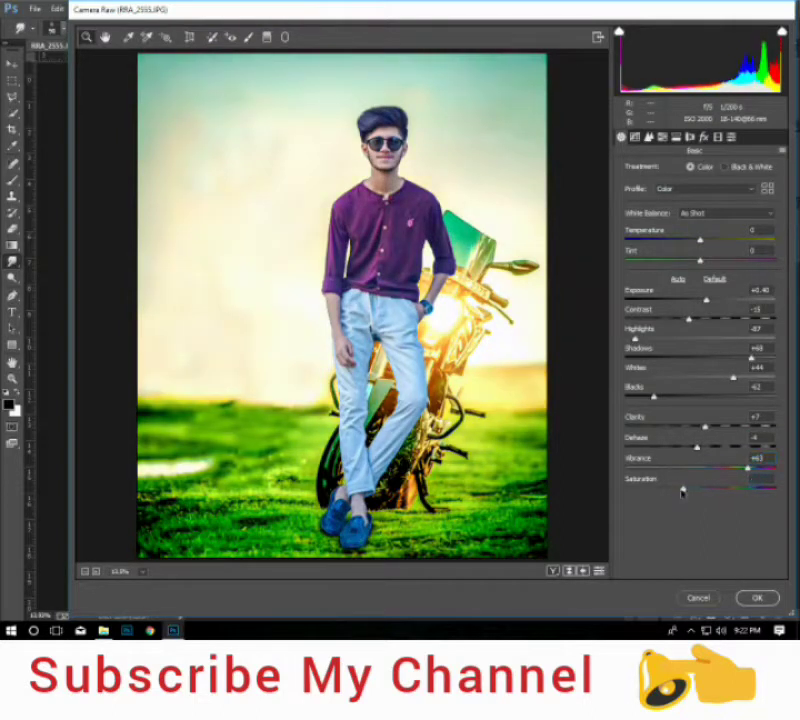
Add a dark vignette with an adjusted midpoint in Camera Raw's Effects settings.
{"action": "left_click", "coordinate": [731, 137]}
{"action": "left_click", "coordinate": [690, 137]}
{"action": "left_click", "coordinate": [704, 137]}
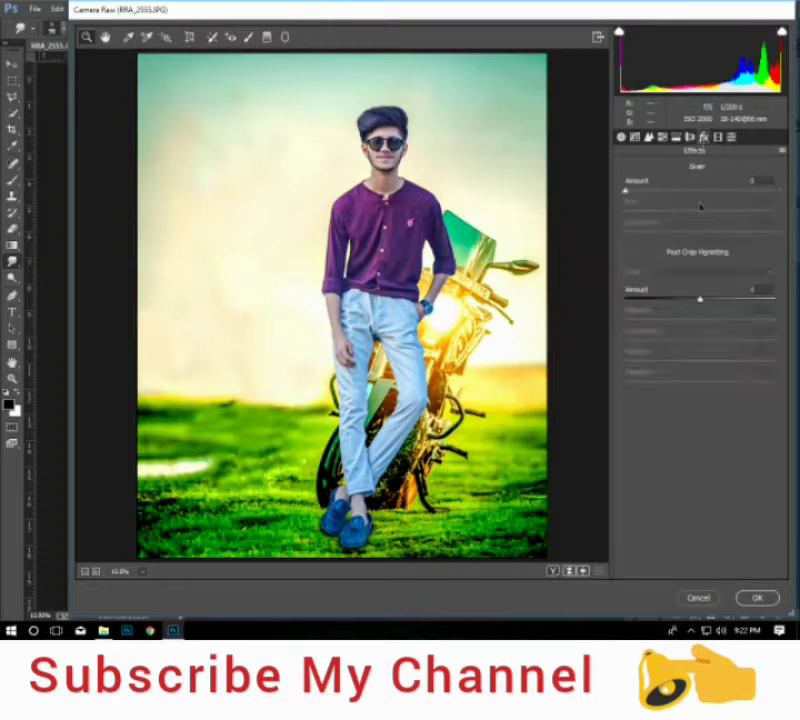
{"action": "left_click", "coordinate": [683, 296]}
{"action": "left_click_drag", "start_coordinate": [685, 298], "coordinate": [675, 300]}
{"action": "left_click", "coordinate": [702, 309]}
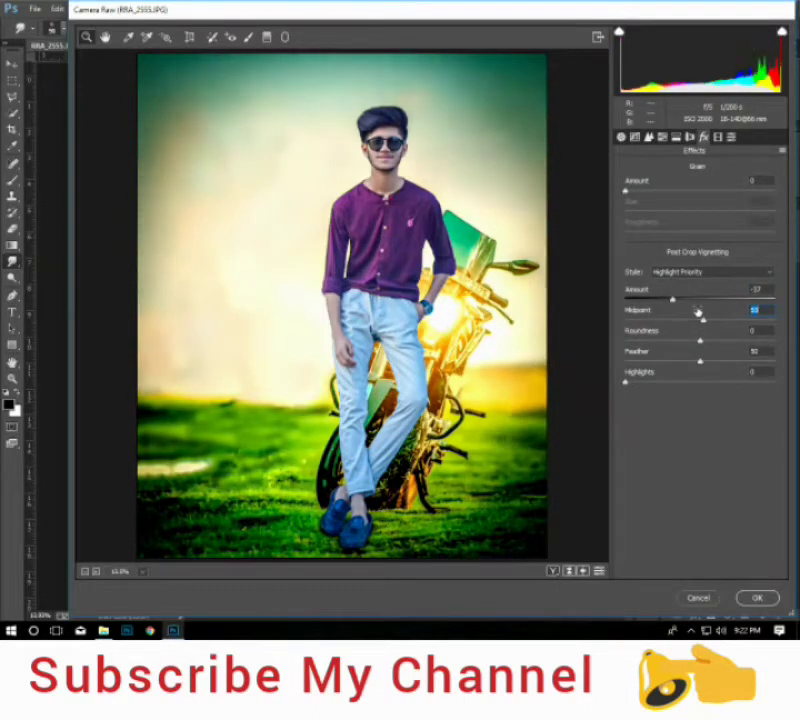
Brighten orange luminance, boost warm-tone saturation, and shift the reds, greens and aquas hues.
{"action": "left_click", "coordinate": [662, 137]}
{"action": "mouse_move", "coordinate": [700, 228]}
{"action": "left_mouse_down"}
{"action": "mouse_move", "coordinate": [750, 230]}
{"action": "mouse_move", "coordinate": [730, 229]}
{"action": "mouse_move", "coordinate": [747, 209]}
{"action": "left_mouse_up"}
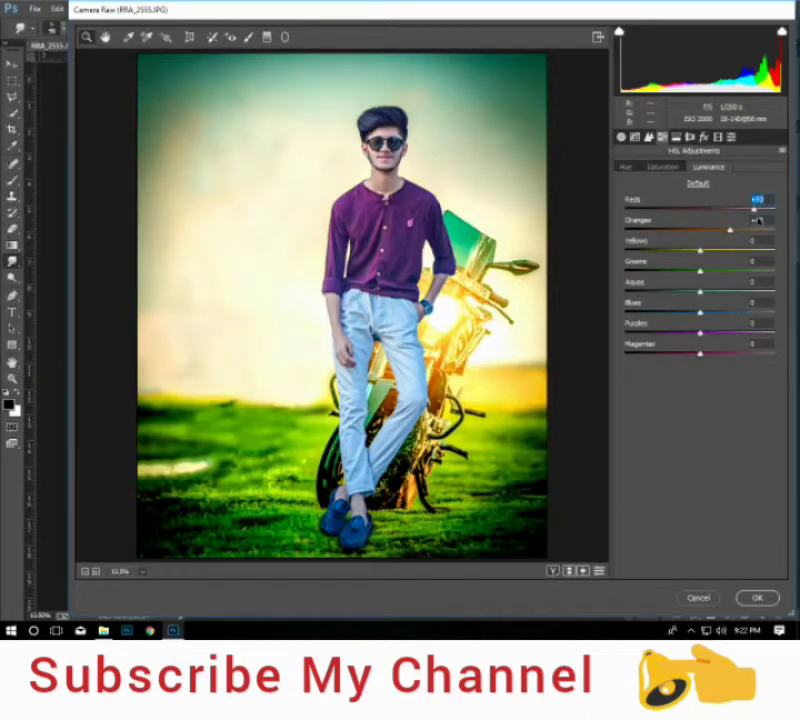
{"action": "left_click", "coordinate": [667, 168]}
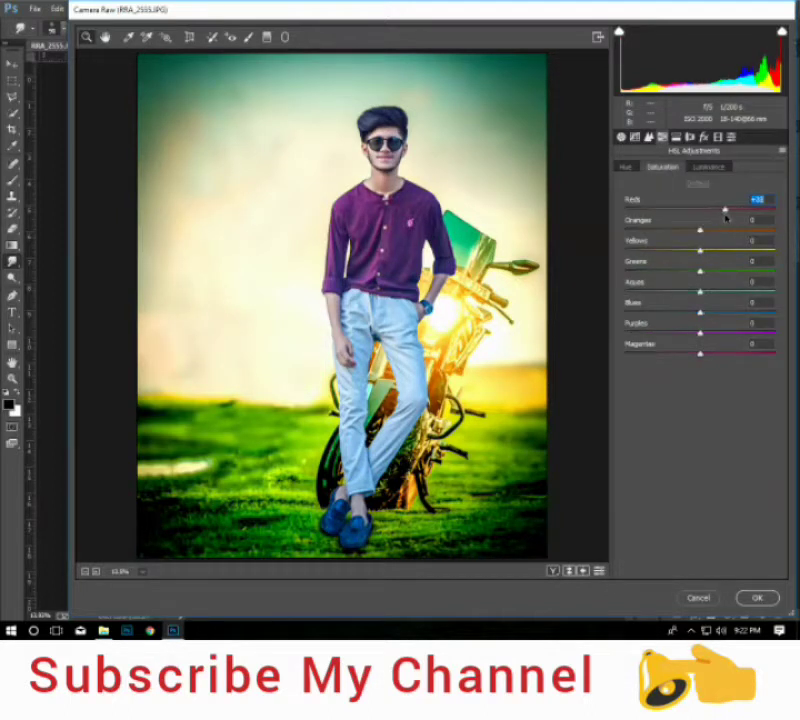
{"action": "mouse_move", "coordinate": [700, 229]}
{"action": "left_mouse_down"}
{"action": "mouse_move", "coordinate": [725, 229]}
{"action": "mouse_move", "coordinate": [630, 209]}
{"action": "mouse_move", "coordinate": [745, 209]}
{"action": "mouse_move", "coordinate": [684, 210]}
{"action": "mouse_move", "coordinate": [698, 229]}
{"action": "mouse_move", "coordinate": [605, 259]}
{"action": "mouse_move", "coordinate": [672, 251]}
{"action": "mouse_move", "coordinate": [738, 272]}
{"action": "mouse_move", "coordinate": [555, 264]}
{"action": "left_mouse_up"}
{"action": "left_click", "coordinate": [627, 167]}
{"action": "mouse_move", "coordinate": [646, 271]}
{"action": "left_mouse_down"}
{"action": "mouse_move", "coordinate": [662, 272]}
{"action": "mouse_move", "coordinate": [612, 290]}
{"action": "left_mouse_up"}
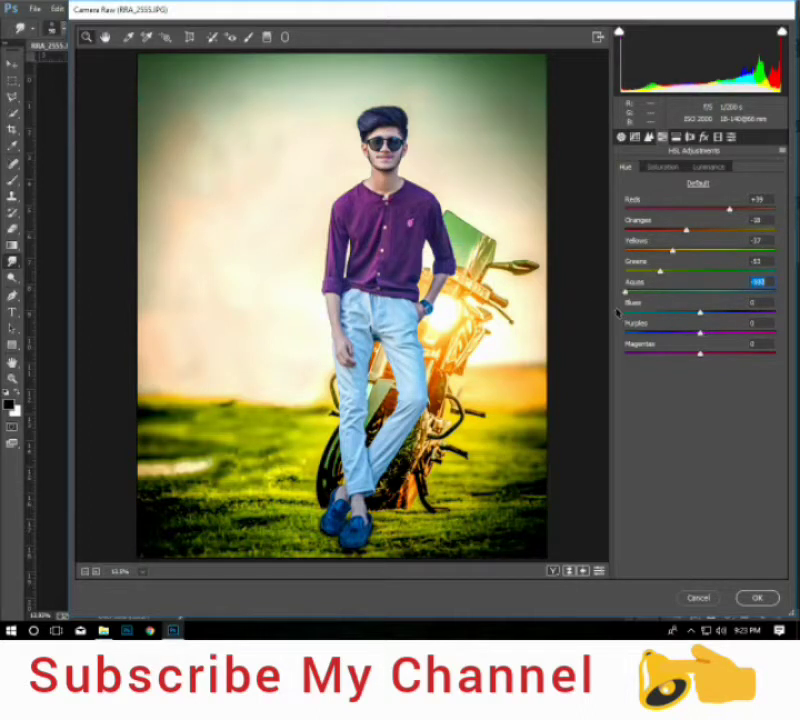
{"action": "mouse_move", "coordinate": [697, 311]}
{"action": "left_mouse_down"}
{"action": "mouse_move", "coordinate": [682, 311]}
{"action": "mouse_move", "coordinate": [711, 308]}
{"action": "mouse_move", "coordinate": [679, 330]}
{"action": "mouse_move", "coordinate": [696, 330]}
{"action": "mouse_move", "coordinate": [632, 326]}
{"action": "mouse_move", "coordinate": [706, 330]}
{"action": "mouse_move", "coordinate": [684, 331]}
{"action": "mouse_move", "coordinate": [695, 327]}
{"action": "left_mouse_up"}
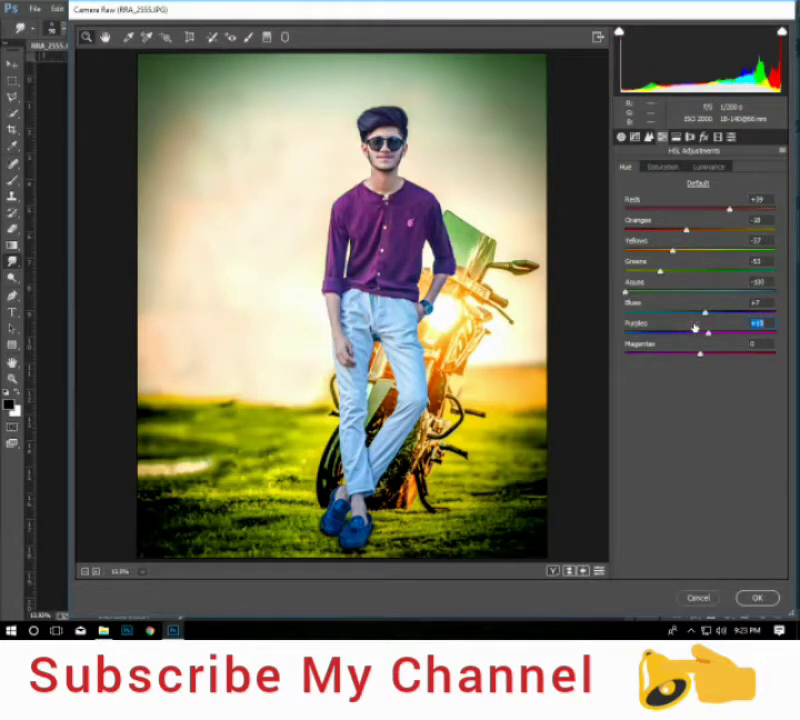
Set HSL Saturation to Yellows -22, Greens +23, Aquas -47, Purples +36, and apply Camera Raw.
{"action": "left_click", "coordinate": [664, 167]}
{"action": "mouse_move", "coordinate": [698, 248]}
{"action": "left_mouse_down"}
{"action": "mouse_move", "coordinate": [637, 252]}
{"action": "mouse_move", "coordinate": [702, 254]}
{"action": "mouse_move", "coordinate": [662, 259]}
{"action": "mouse_move", "coordinate": [628, 255]}
{"action": "mouse_move", "coordinate": [652, 259]}
{"action": "left_mouse_up"}
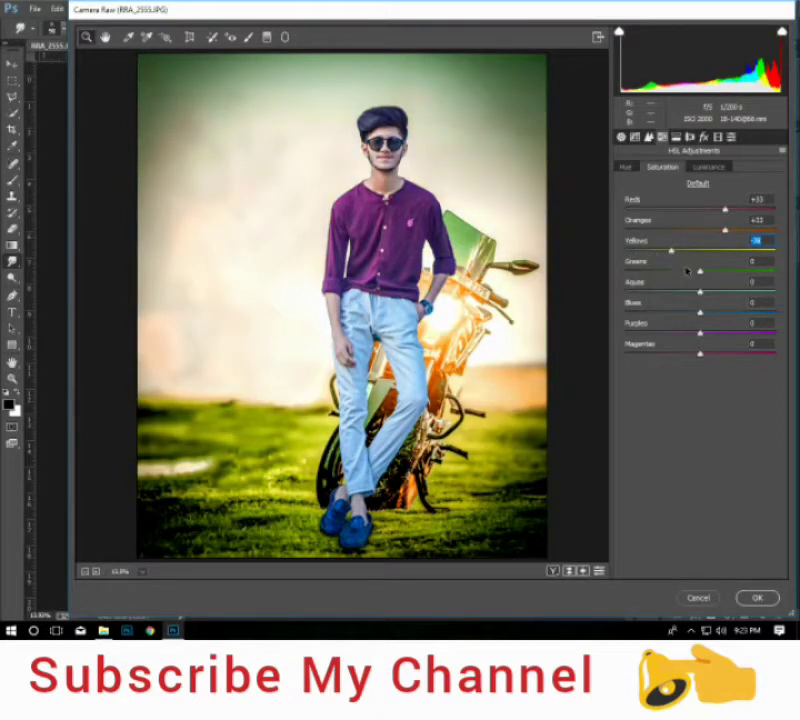
{"action": "left_click_drag", "start_coordinate": [699, 270], "coordinate": [607, 275]}
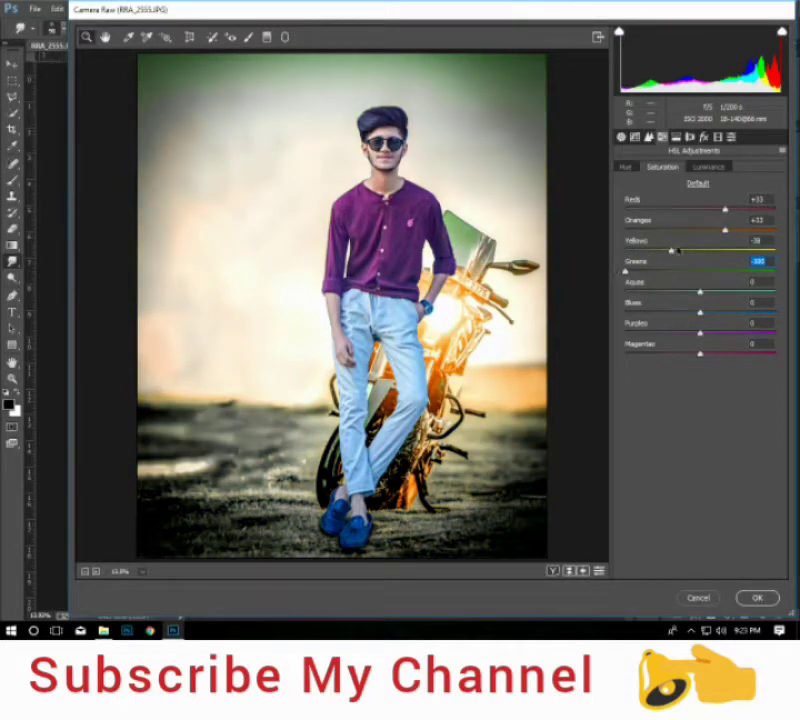
{"action": "left_click_drag", "start_coordinate": [670, 251], "coordinate": [728, 252]}
{"action": "left_click", "coordinate": [716, 270]}
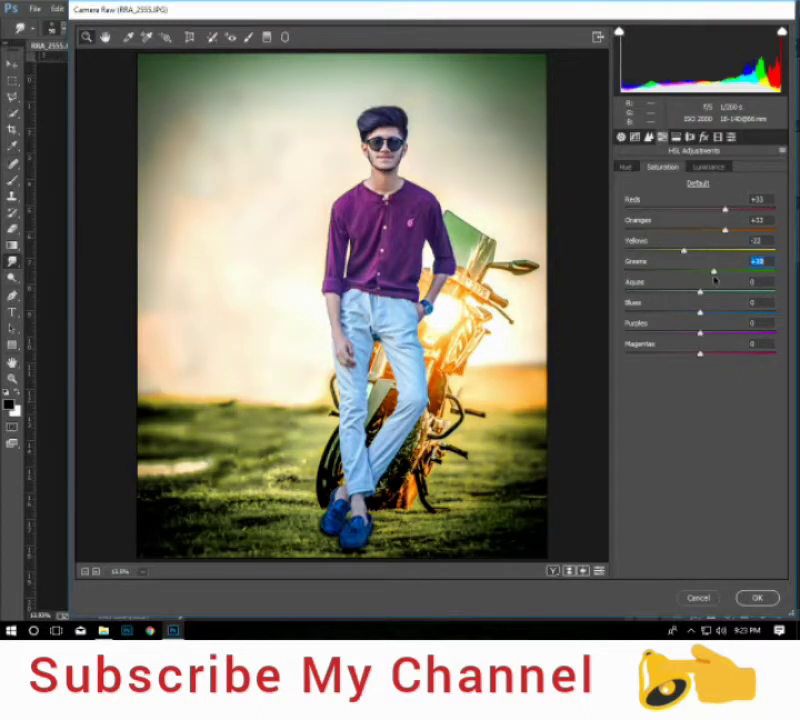
{"action": "left_click_drag", "start_coordinate": [701, 292], "coordinate": [628, 292]}
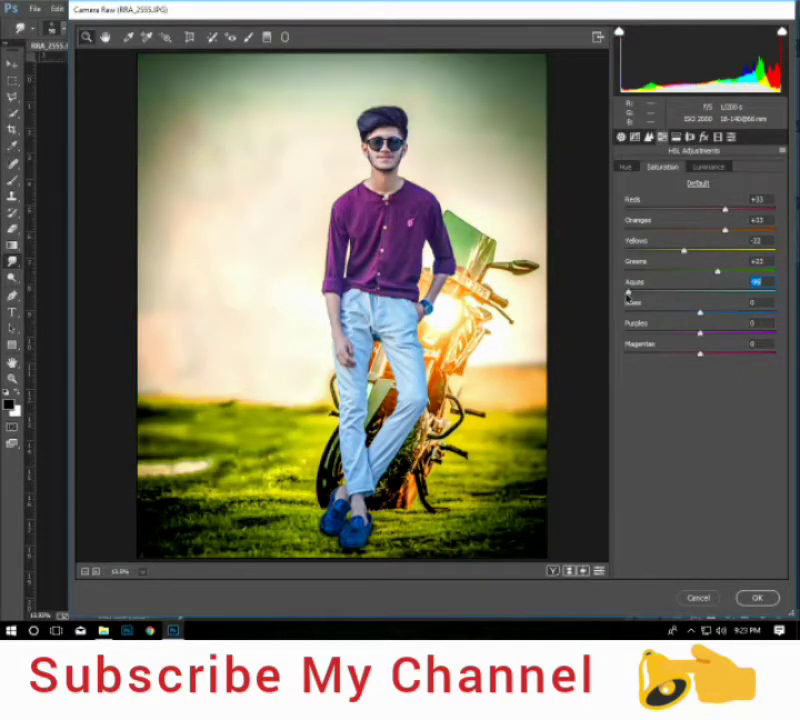
{"action": "mouse_move", "coordinate": [716, 314]}
{"action": "left_mouse_down"}
{"action": "mouse_move", "coordinate": [589, 318]}
{"action": "mouse_move", "coordinate": [738, 332]}
{"action": "mouse_move", "coordinate": [648, 332]}
{"action": "mouse_move", "coordinate": [731, 334]}
{"action": "mouse_move", "coordinate": [699, 312]}
{"action": "mouse_move", "coordinate": [660, 349]}
{"action": "mouse_move", "coordinate": [709, 349]}
{"action": "left_mouse_up"}
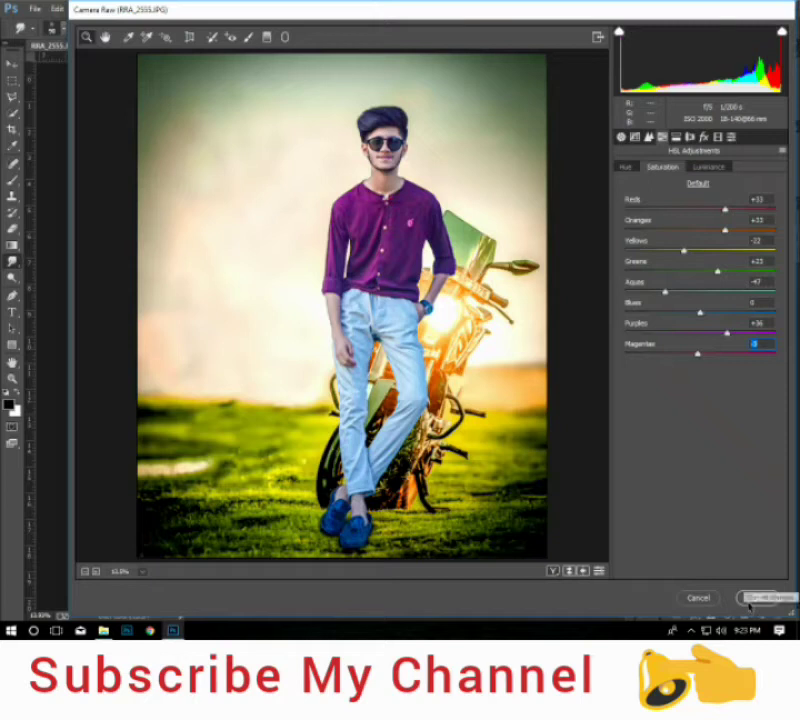
{"action": "left_click", "coordinate": [757, 598]}
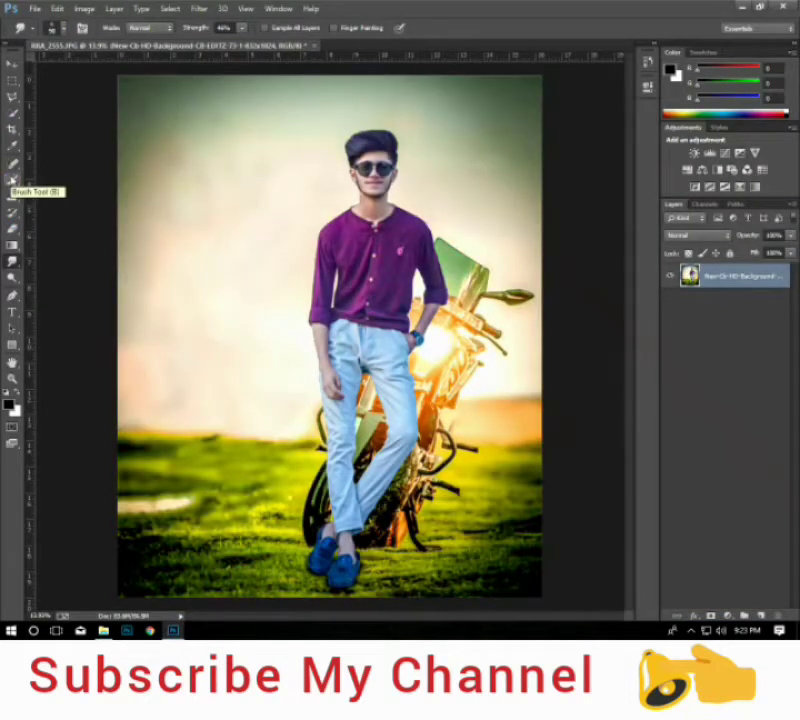
{"action": "left_click", "coordinate": [14, 180]}
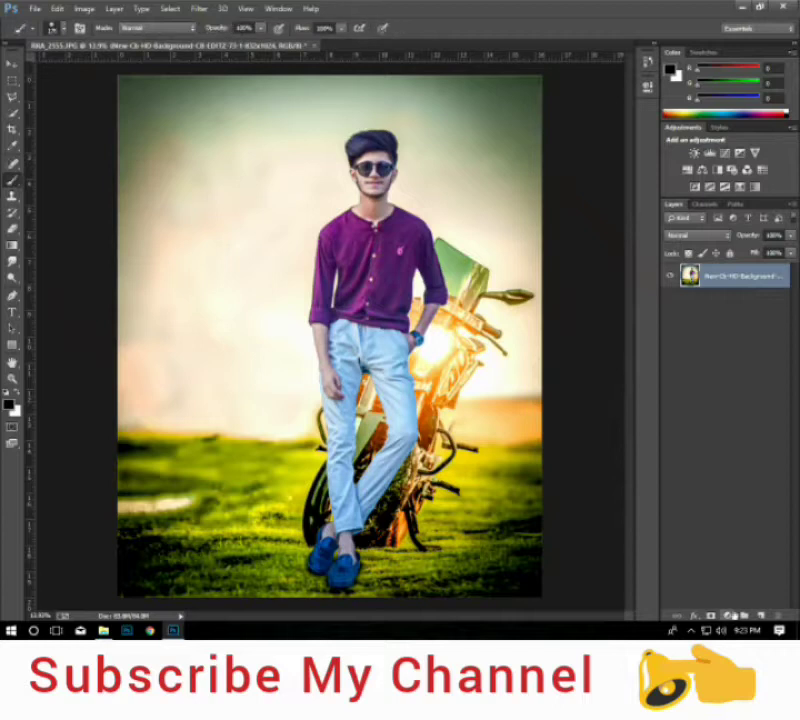
{"action": "left_click", "coordinate": [710, 615]}
{"action": "scroll", "coordinate": [400, 112], "scroll_direction": "up", "scroll_amount": 5, "text": "alt"}
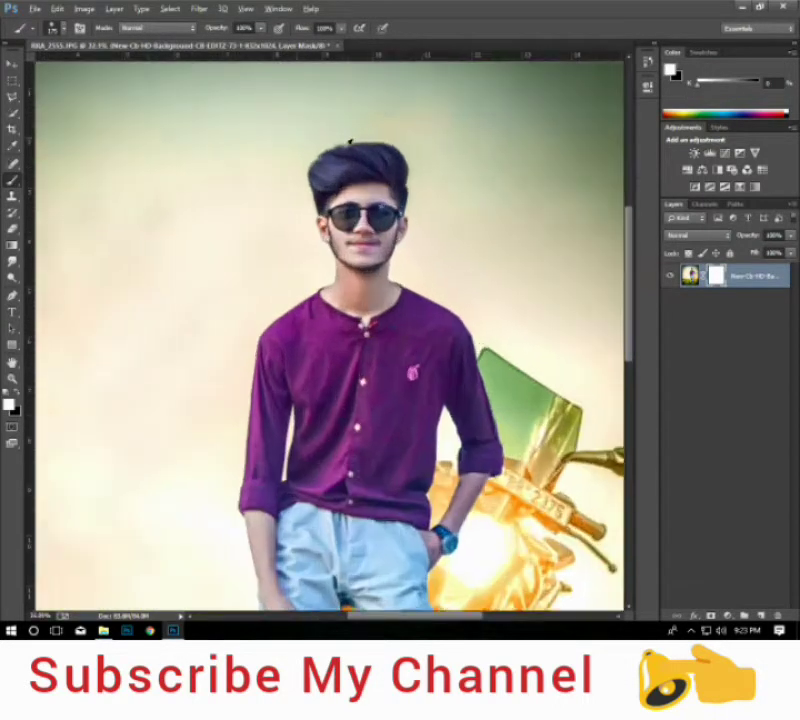
{"action": "scroll", "coordinate": [350, 142], "scroll_direction": "up", "scroll_amount": 3, "text": "alt"}
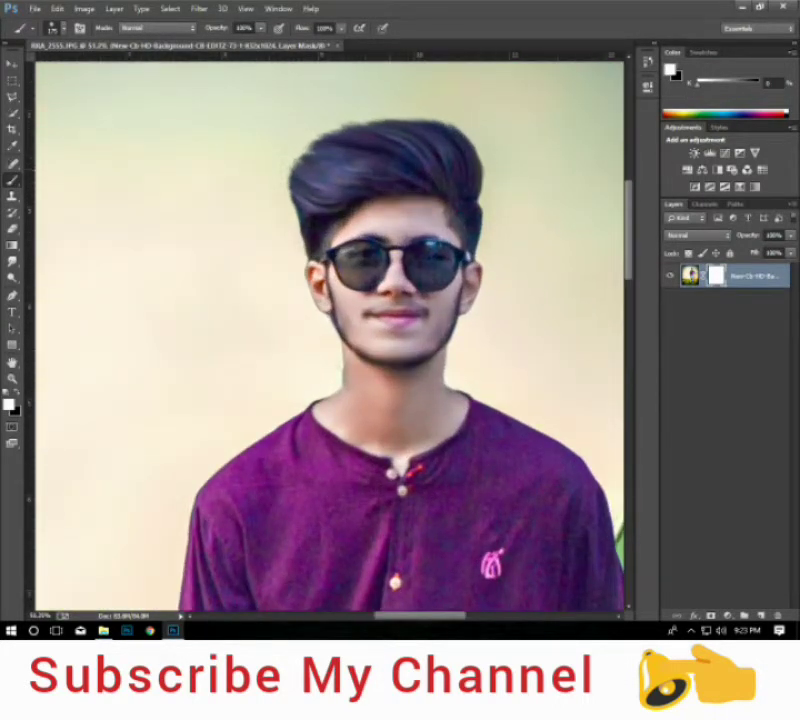
{"action": "key", "text": "g"}
{"action": "key", "text": "e"}
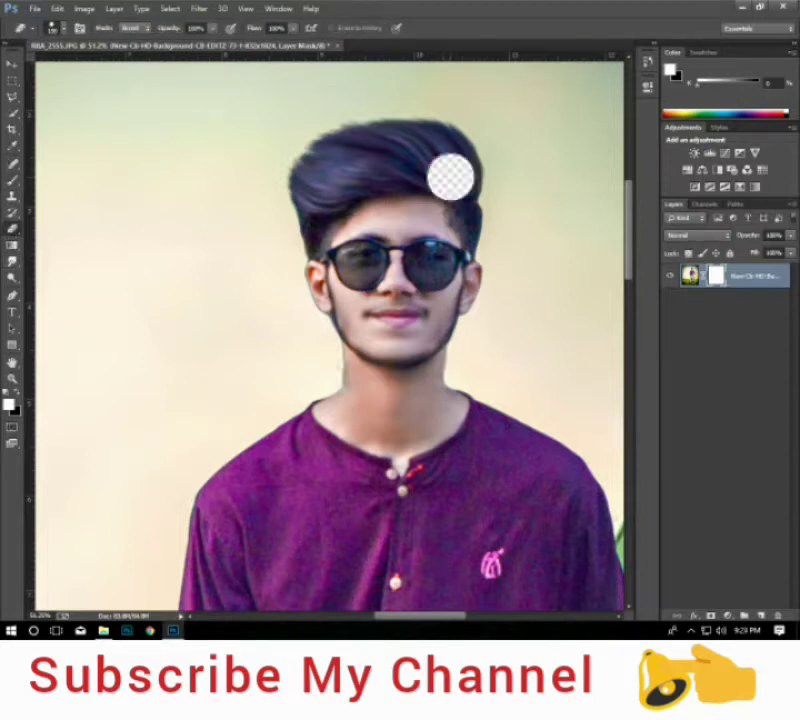
{"action": "left_click_drag", "start_coordinate": [450, 173], "coordinate": [382, 157]}
{"action": "key", "text": "ctrl+z"}
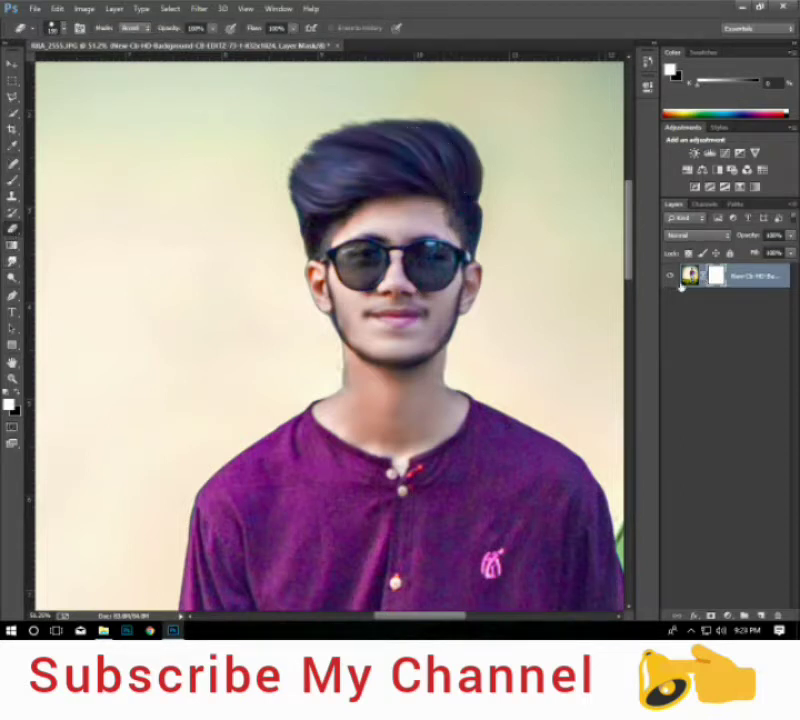
{"action": "mouse_move", "coordinate": [422, 161]}
{"action": "left_mouse_down"}
{"action": "mouse_move", "coordinate": [385, 161]}
{"action": "mouse_move", "coordinate": [441, 160]}
{"action": "left_mouse_up"}
{"action": "key", "text": "ctrl+z"}
{"action": "left_click", "coordinate": [12, 182]}
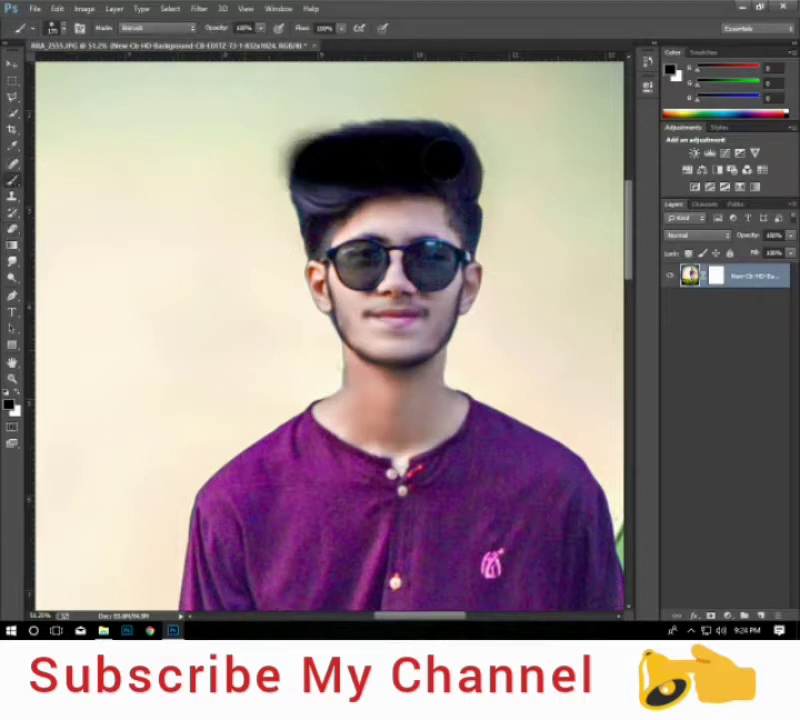
{"action": "key", "text": "ctrl+z"}
{"action": "key", "text": "x"}
{"action": "left_click_drag", "start_coordinate": [420, 172], "coordinate": [440, 165]}
{"action": "key", "text": "ctrl+z"}
{"action": "key", "text": "ctrl+0"}
{"action": "scroll", "coordinate": [330, 335], "scroll_direction": "down", "scroll_amount": 1}
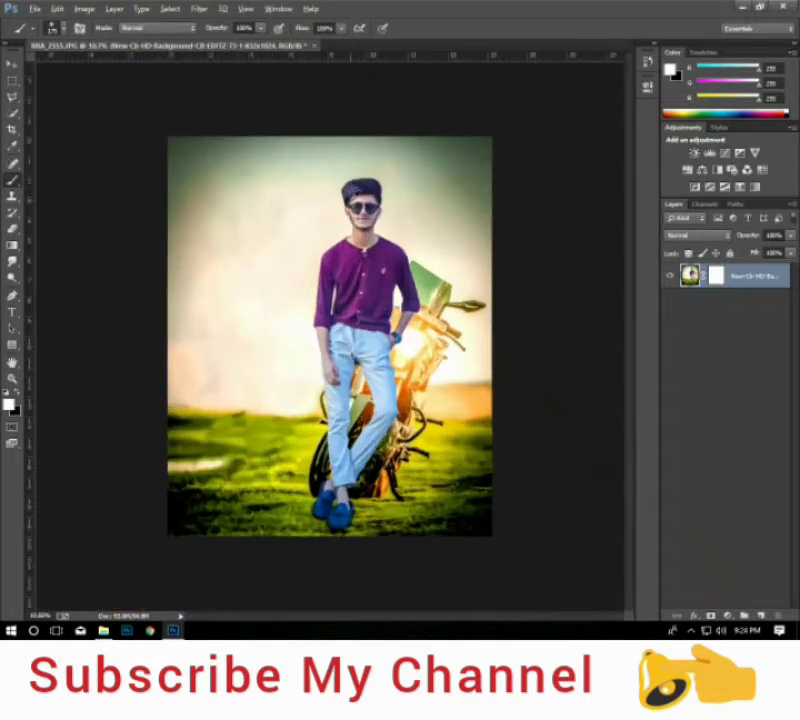
{"action": "right_click", "coordinate": [716, 276]}
{"action": "left_click", "coordinate": [686, 318]}
{"action": "scroll", "coordinate": [330, 335], "scroll_direction": "down", "scroll_amount": 1}
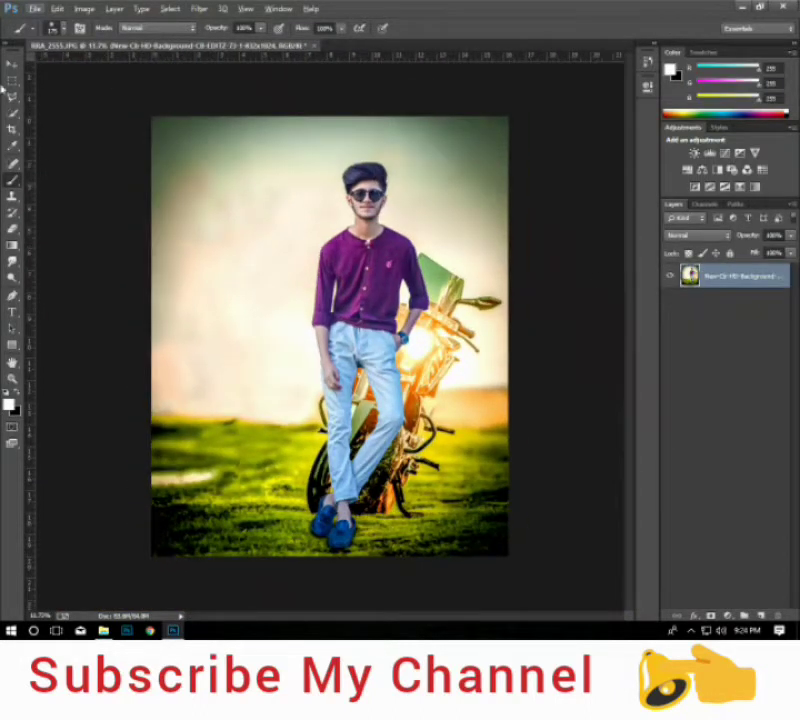
{"action": "scroll", "coordinate": [36, 128], "scroll_direction": "up", "scroll_amount": 1}
Add a text layer reading 'Numan Editz' and enlarge it to about 55 pt.
{"action": "key", "text": "t"}
{"action": "left_click", "coordinate": [126, 164]}
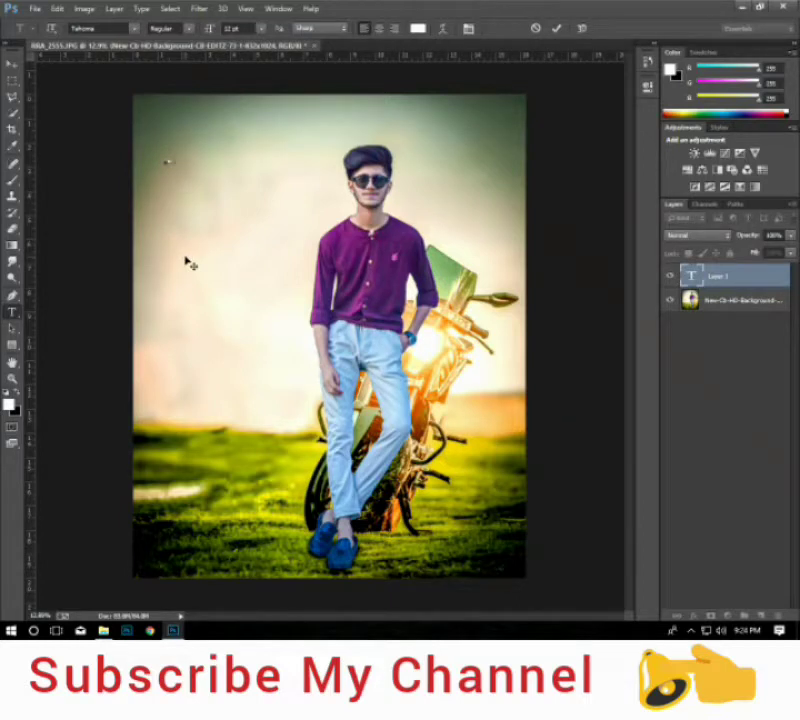
{"action": "key", "text": "ctrl+a"}
{"action": "key", "text": "ctrl+t"}
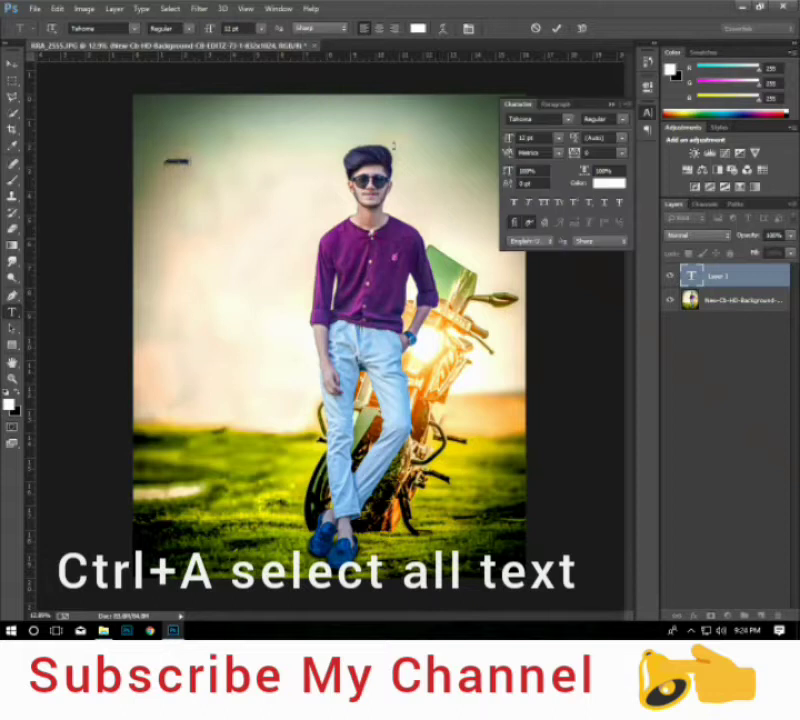
{"action": "left_click_drag", "start_coordinate": [508, 141], "coordinate": [540, 141]}
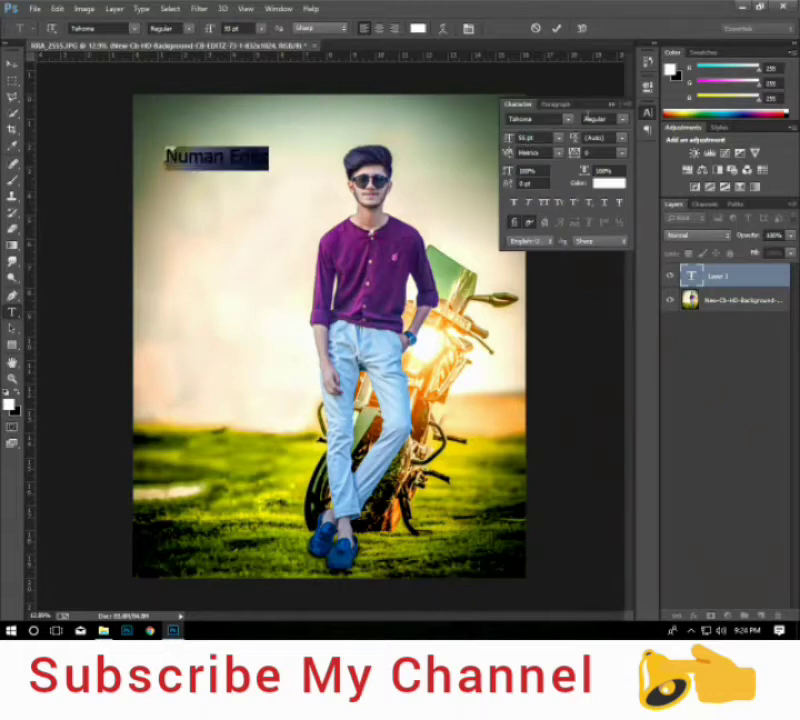
Try BeautyDream and other script fonts for the text, settling on Anthoni Signature.
{"action": "left_click", "coordinate": [572, 120]}
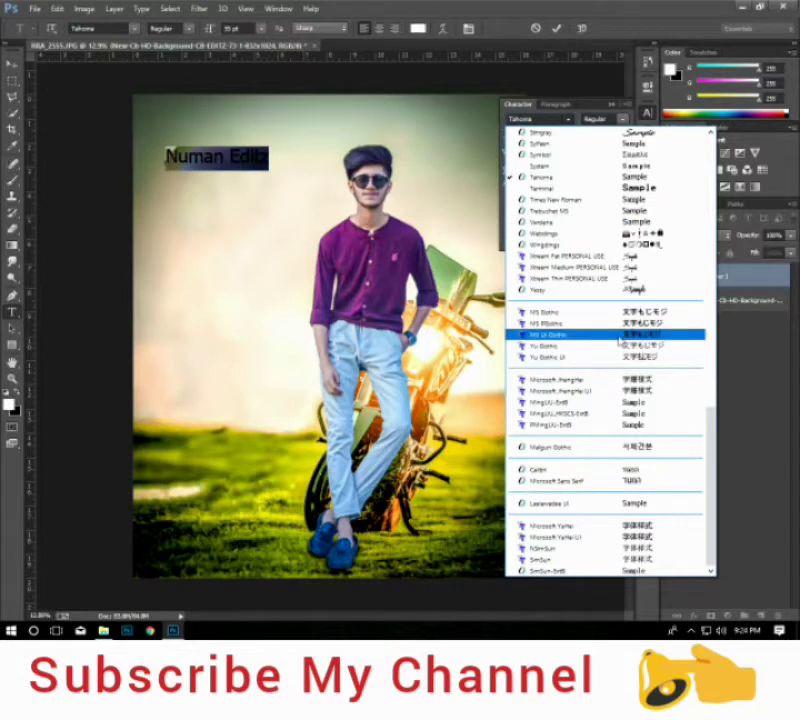
{"action": "scroll", "coordinate": [615, 338], "scroll_direction": "up", "scroll_amount": 2}
{"action": "scroll", "coordinate": [622, 339], "scroll_direction": "up", "scroll_amount": 5}
{"action": "scroll", "coordinate": [615, 339], "scroll_direction": "up", "scroll_amount": 5}
{"action": "scroll", "coordinate": [613, 339], "scroll_direction": "up", "scroll_amount": 5}
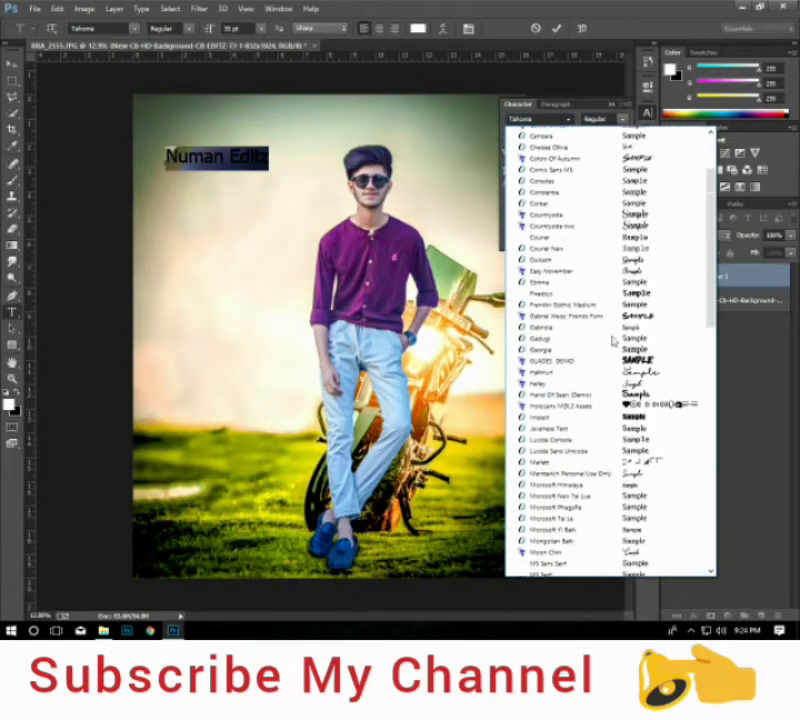
{"action": "scroll", "coordinate": [613, 341], "scroll_direction": "up", "scroll_amount": 5}
{"action": "left_click", "coordinate": [660, 211]}
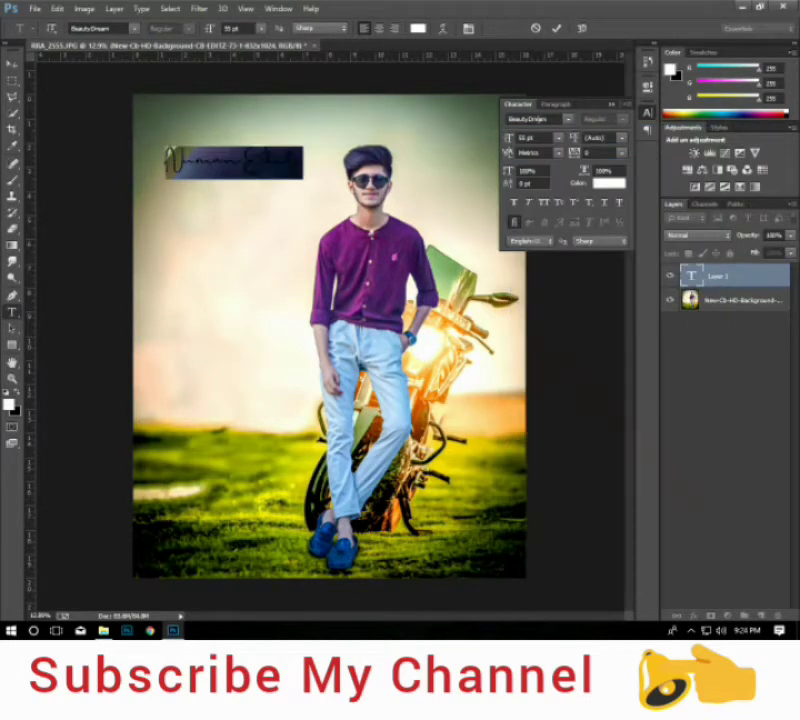
{"action": "left_click", "coordinate": [570, 125]}
{"action": "scroll", "coordinate": [595, 173], "scroll_direction": "up", "scroll_amount": 3}
{"action": "scroll", "coordinate": [595, 175], "scroll_direction": "up", "scroll_amount": 2}
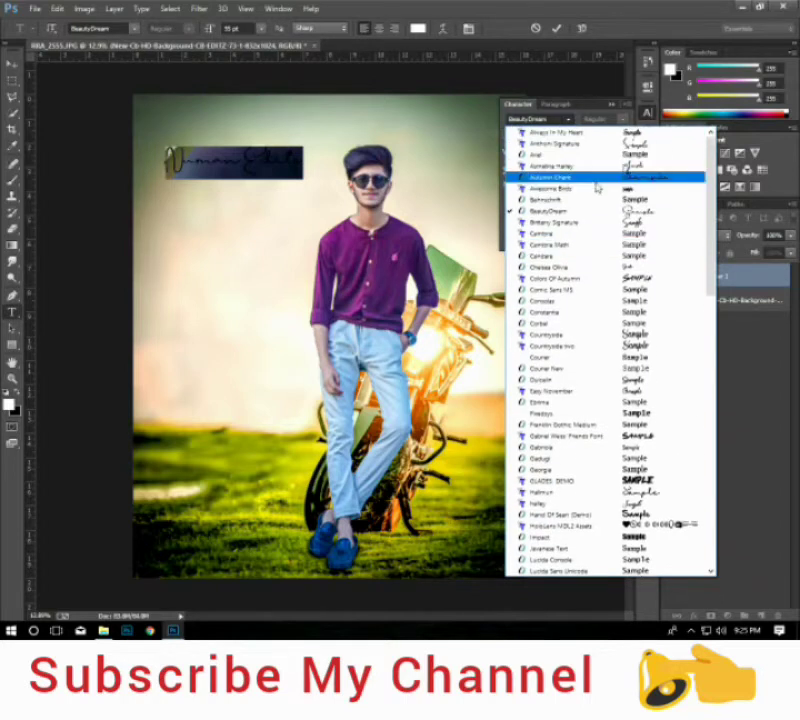
{"action": "left_click", "coordinate": [607, 167]}
{"action": "left_click", "coordinate": [567, 120]}
{"action": "scroll", "coordinate": [598, 178], "scroll_direction": "up", "scroll_amount": 1}
{"action": "scroll", "coordinate": [600, 172], "scroll_direction": "down", "scroll_amount": 1}
{"action": "scroll", "coordinate": [604, 168], "scroll_direction": "up", "scroll_amount": 1}
{"action": "scroll", "coordinate": [604, 170], "scroll_direction": "down", "scroll_amount": 1}
{"action": "scroll", "coordinate": [606, 160], "scroll_direction": "up", "scroll_amount": 2}
{"action": "left_click", "coordinate": [607, 143]}
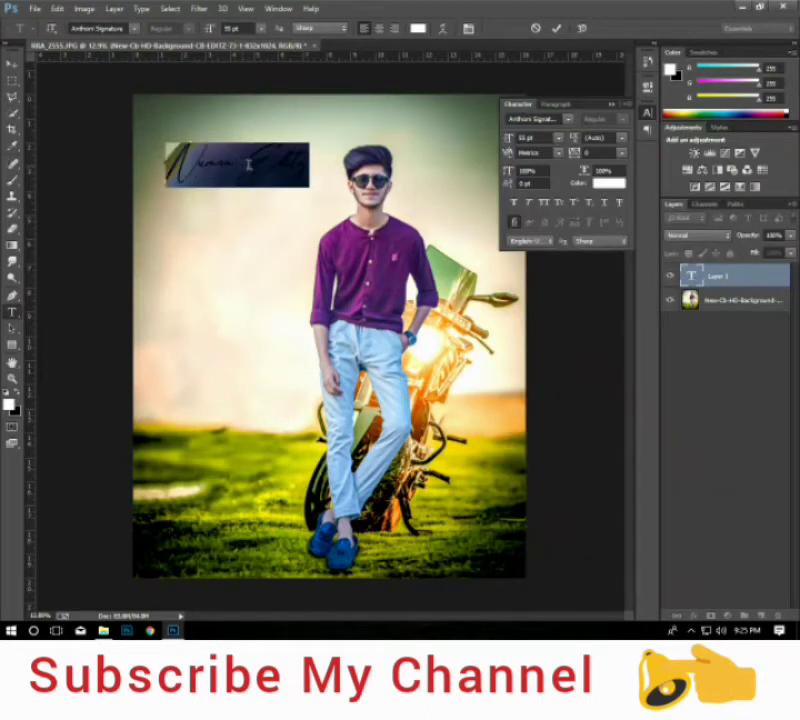
Move the text lower on the left, switch its font to Countryside, and shrink it to 42 pt.
{"action": "left_click_drag", "start_coordinate": [290, 207], "coordinate": [276, 295]}
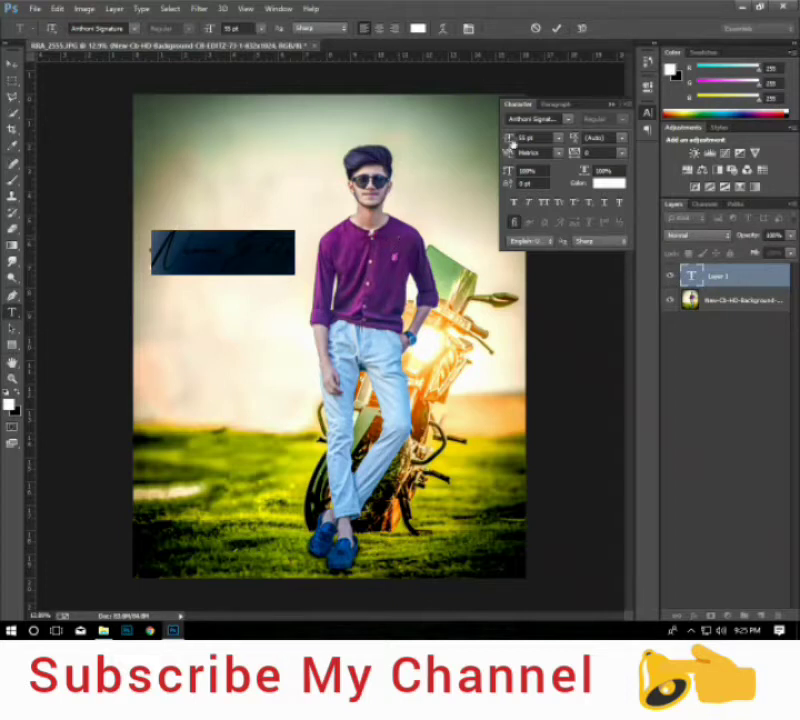
{"action": "left_click", "coordinate": [567, 119]}
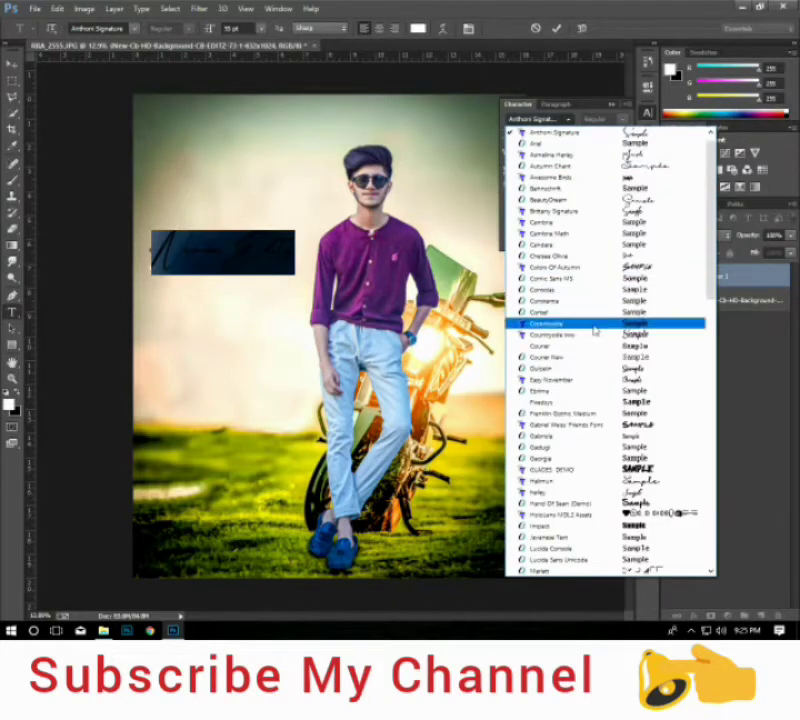
{"action": "left_click", "coordinate": [593, 322]}
{"action": "left_click_drag", "start_coordinate": [259, 294], "coordinate": [279, 313]}
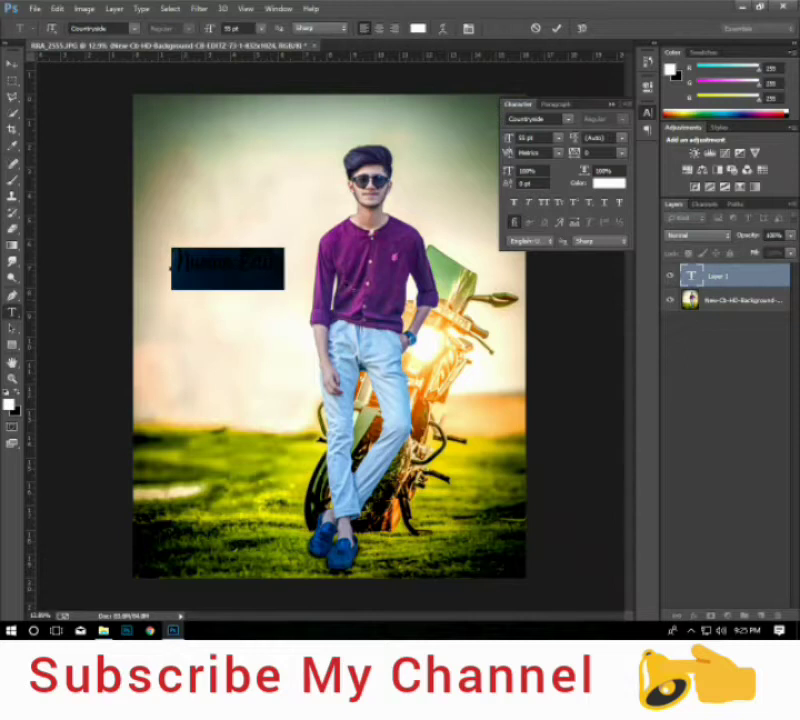
{"action": "left_click_drag", "start_coordinate": [520, 140], "coordinate": [504, 146]}
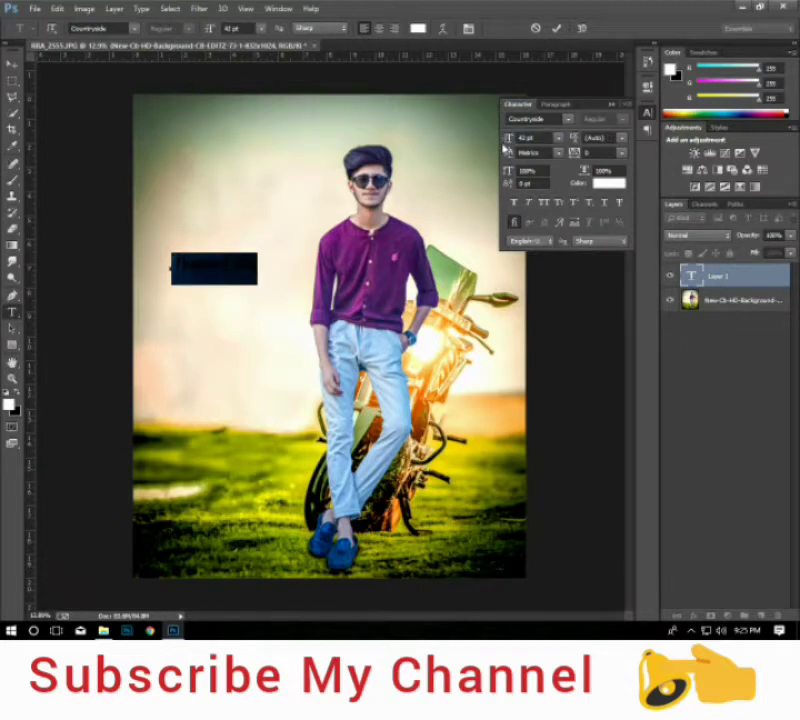
Set the text colour to black (000000) and move it down and right.
{"action": "left_click", "coordinate": [606, 187]}
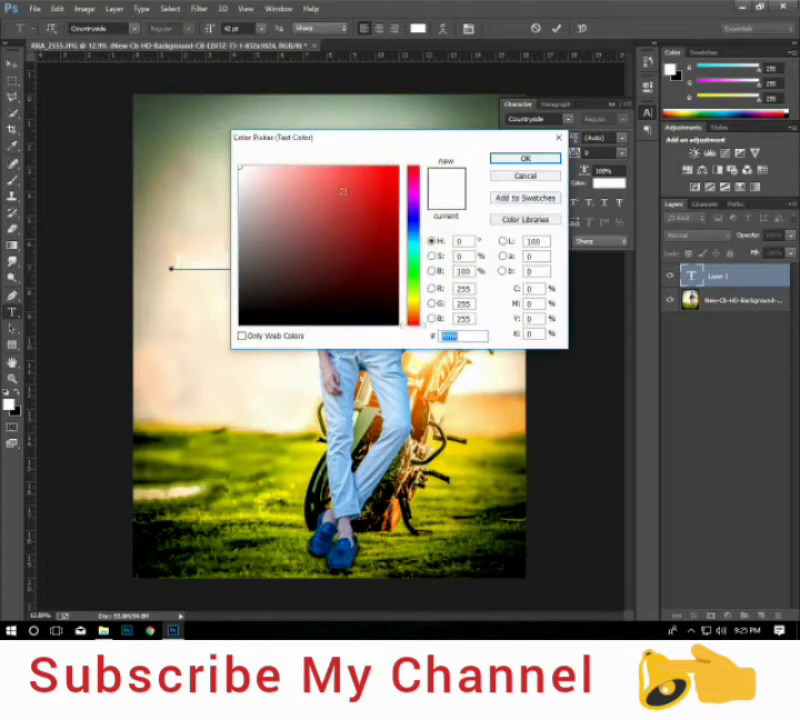
{"action": "type", "text": "000000"}
{"action": "left_click", "coordinate": [524, 160]}
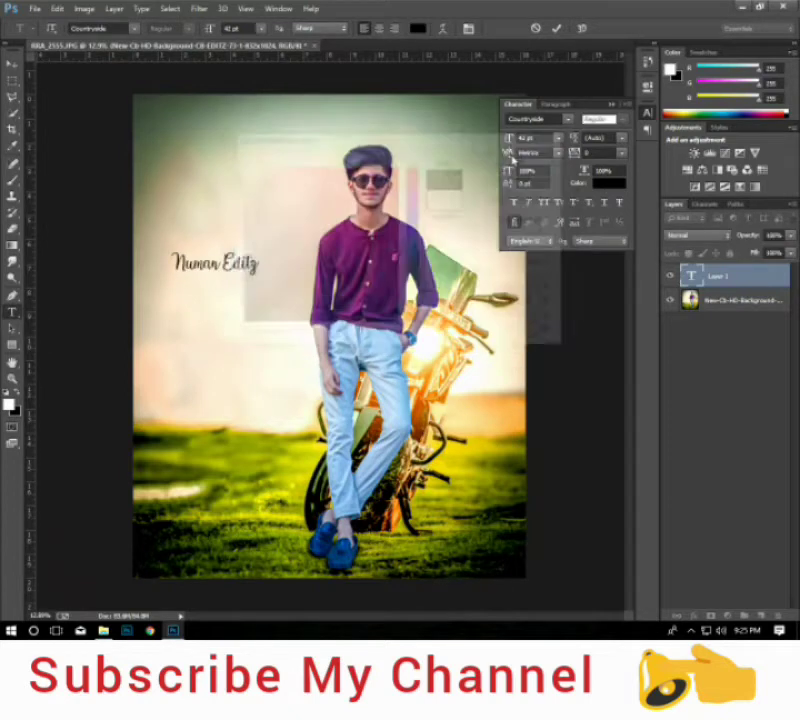
{"action": "left_click_drag", "start_coordinate": [268, 300], "coordinate": [255, 316]}
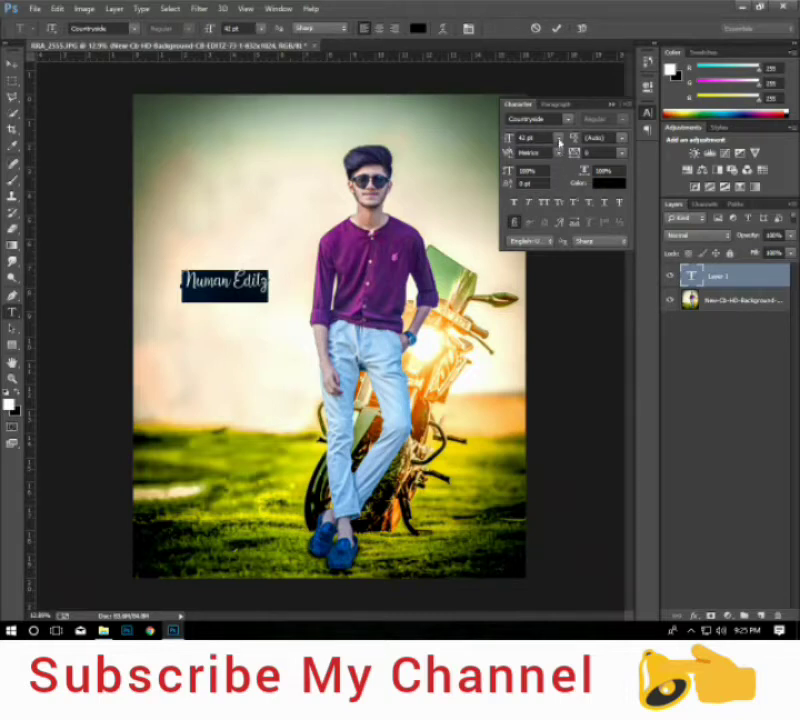
Set tracking to 120 and size to 32 pt, position it left of the shoulder, and commit.
{"action": "mouse_move", "coordinate": [571, 155]}
{"action": "left_mouse_down"}
{"action": "mouse_move", "coordinate": [576, 138]}
{"action": "mouse_move", "coordinate": [580, 165]}
{"action": "mouse_move", "coordinate": [580, 157]}
{"action": "left_mouse_up"}
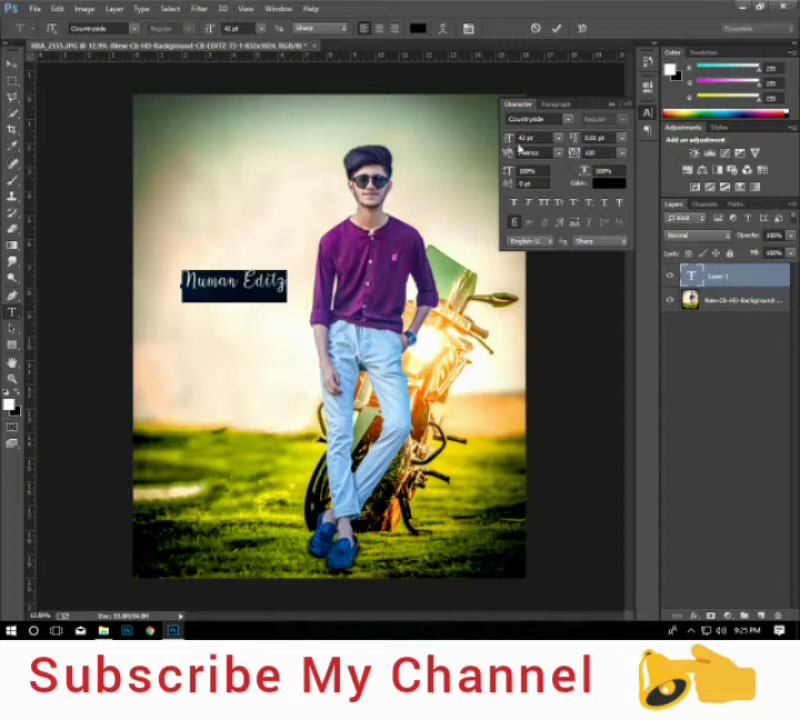
{"action": "left_click_drag", "start_coordinate": [508, 145], "coordinate": [502, 150]}
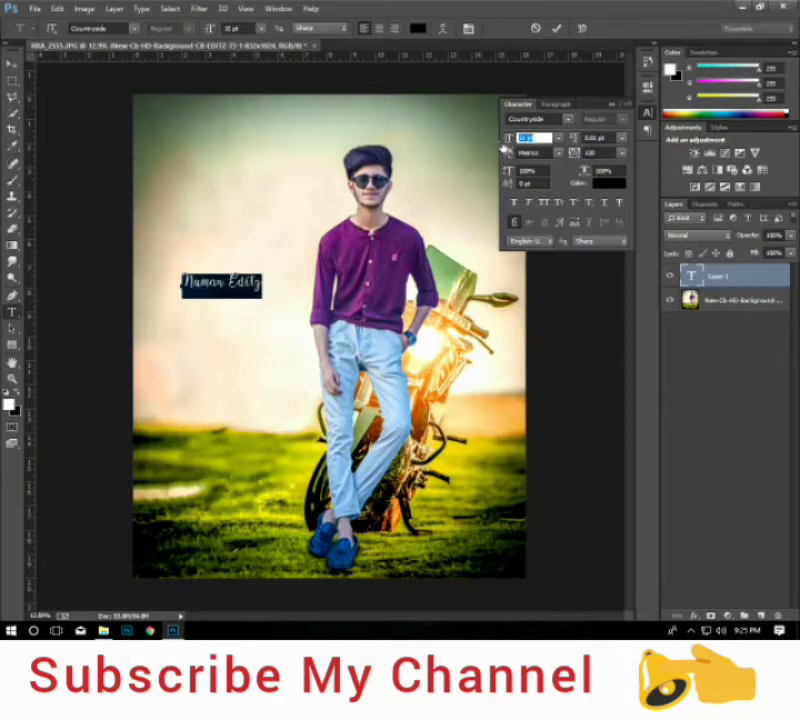
{"action": "left_click_drag", "start_coordinate": [240, 311], "coordinate": [232, 305]}
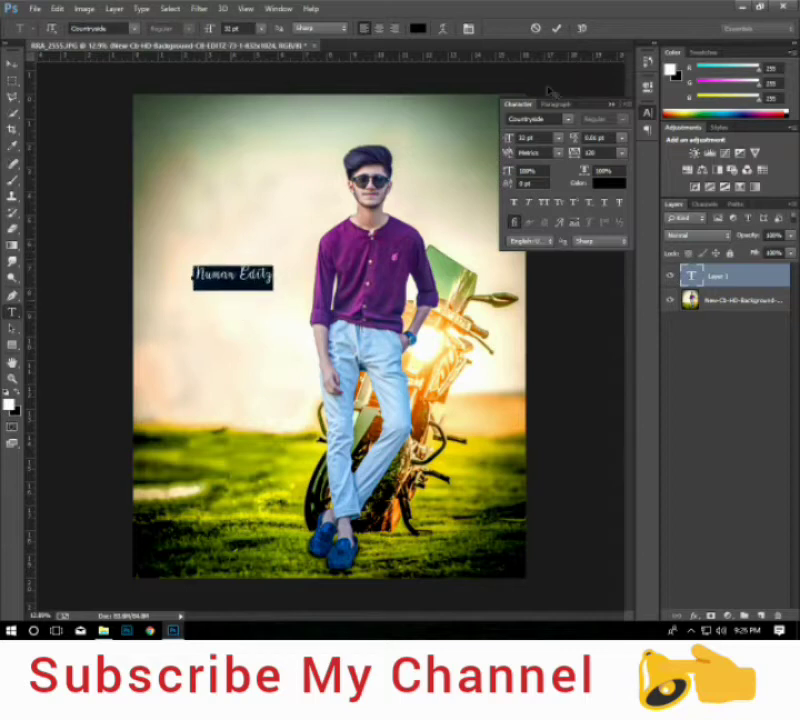
{"action": "left_click", "coordinate": [557, 30]}
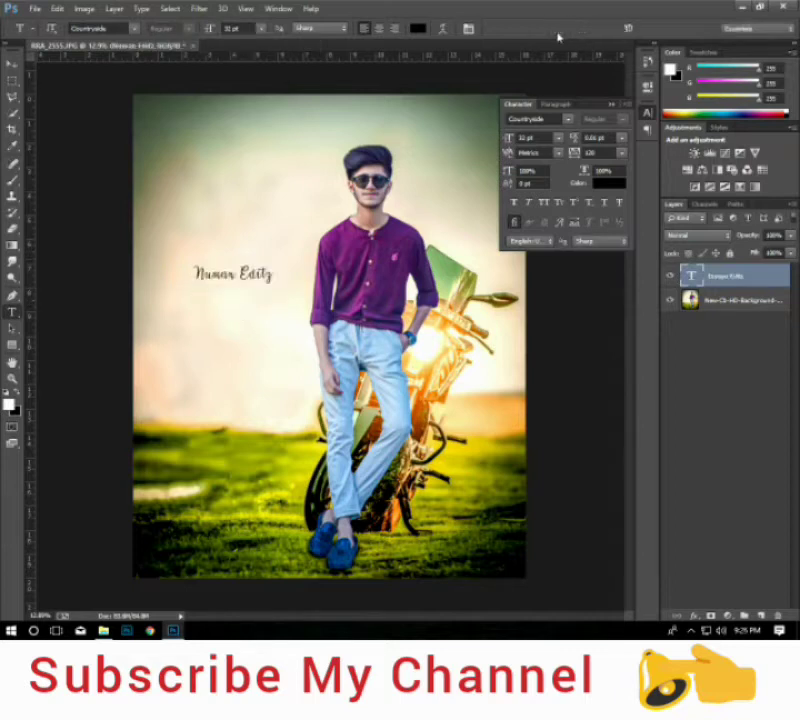
{"action": "left_click", "coordinate": [646, 112]}
{"action": "left_click", "coordinate": [752, 299]}
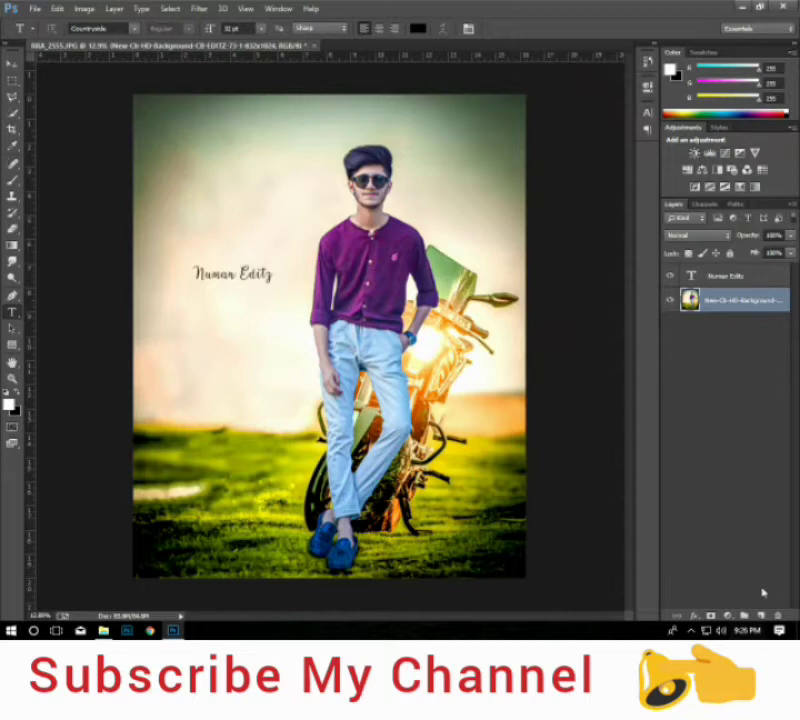
Add a new layer and set the Brush colour to orange #fb6f2a.
{"action": "left_click", "coordinate": [763, 617]}
{"action": "left_click", "coordinate": [14, 181]}
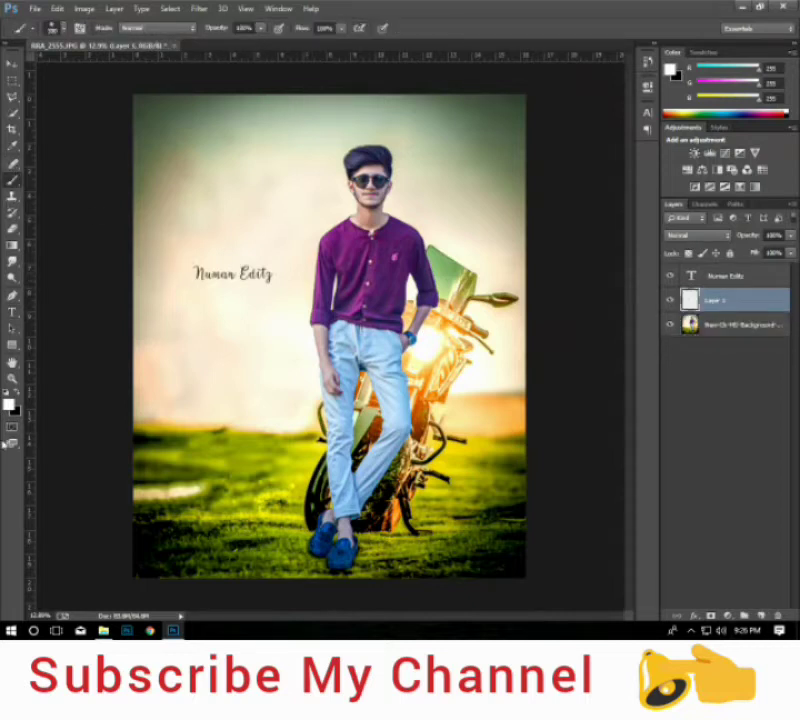
{"action": "left_click", "coordinate": [10, 404]}
{"action": "mouse_move", "coordinate": [424, 312]}
{"action": "left_mouse_down"}
{"action": "mouse_move", "coordinate": [414, 305]}
{"action": "mouse_move", "coordinate": [414, 316]}
{"action": "left_mouse_up"}
{"action": "left_click", "coordinate": [371, 168]}
{"action": "left_click", "coordinate": [495, 162]}
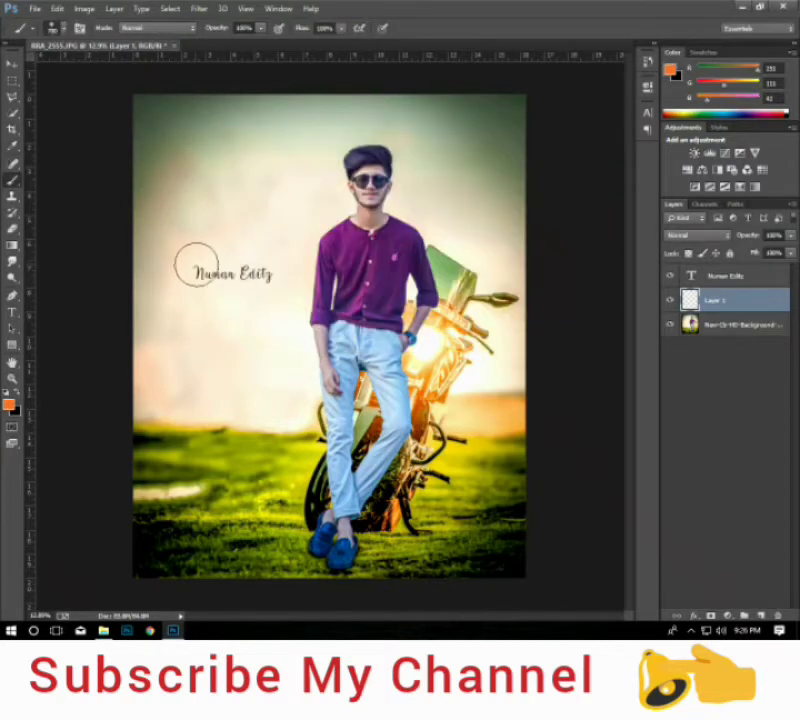
Paint an orange stroke behind the Numan Editz text and set the layer blend mode to Screen.
{"action": "left_click_drag", "start_coordinate": [192, 266], "coordinate": [272, 270]}
{"action": "key", "text": "ctrl+z"}
{"action": "left_click_drag", "start_coordinate": [188, 274], "coordinate": [284, 274]}
{"action": "left_click", "coordinate": [695, 235]}
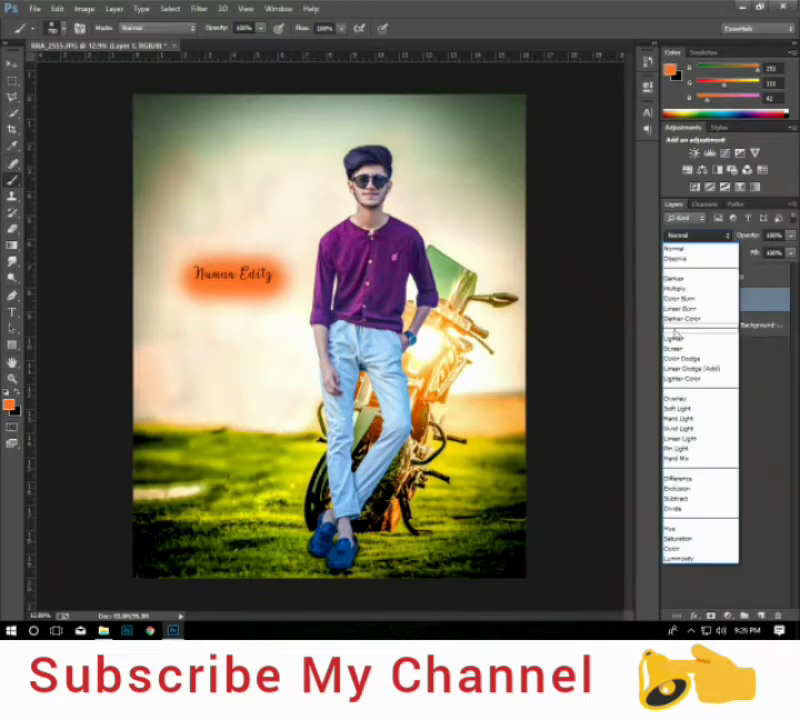
{"action": "left_click", "coordinate": [678, 336]}
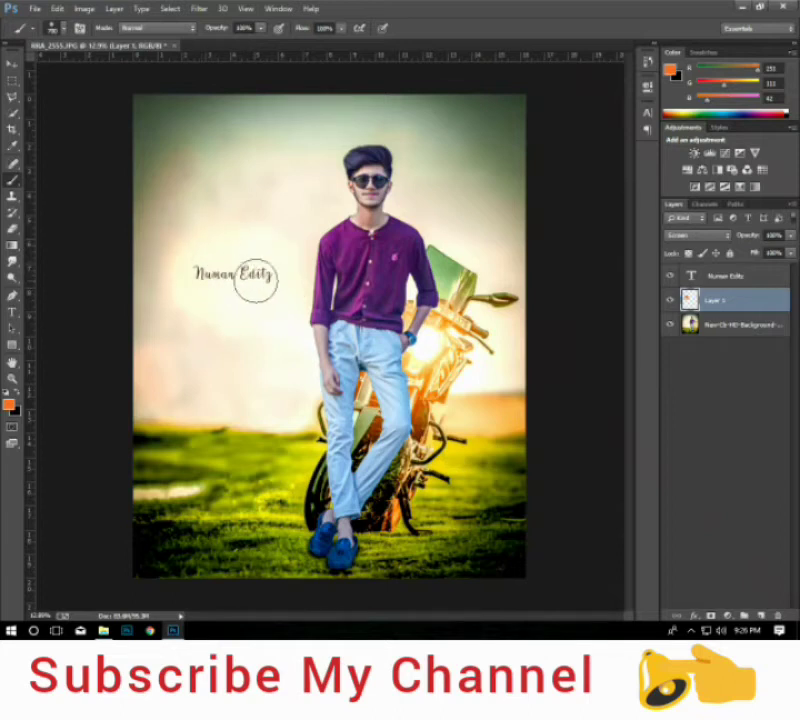
Paint an orange glow over the man's hair and enlarge the brush.
{"action": "left_click_drag", "start_coordinate": [409, 179], "coordinate": [320, 176]}
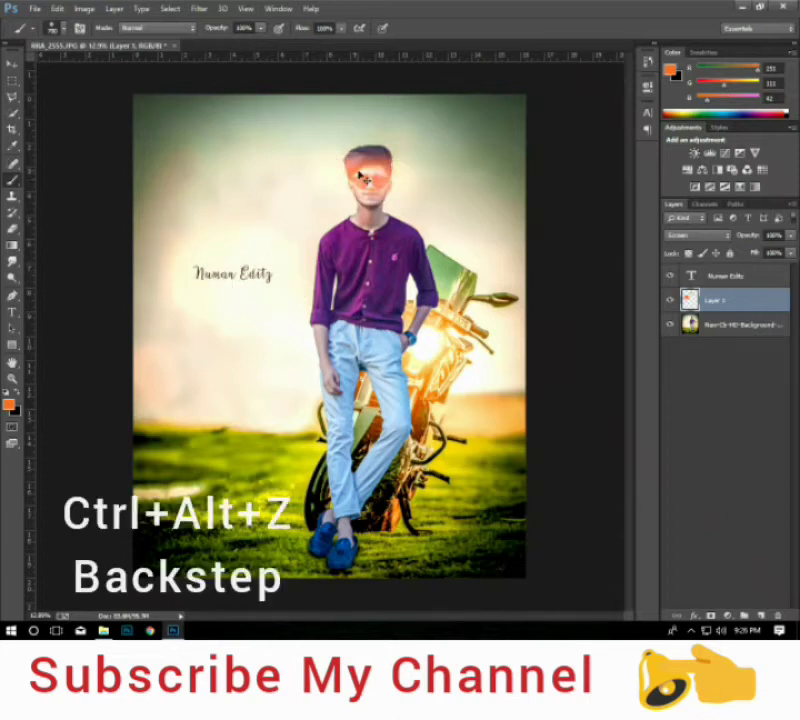
{"action": "key", "text": "ctrl+alt+z"}
{"action": "key", "text": "ctrl+shift+z"}
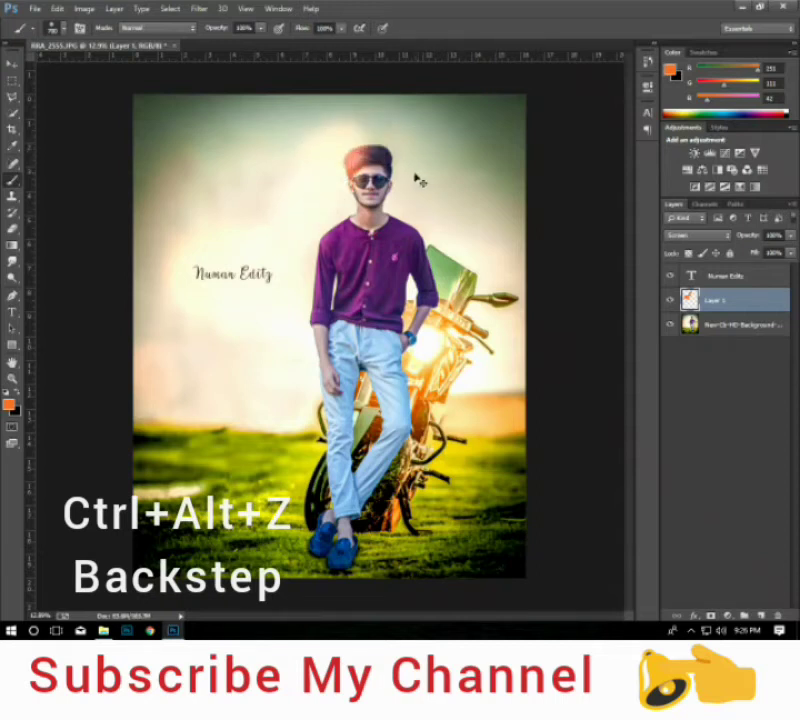
{"action": "key", "text": "ctrl+alt+z"}
{"action": "key", "text": "ctrl+shift+z"}
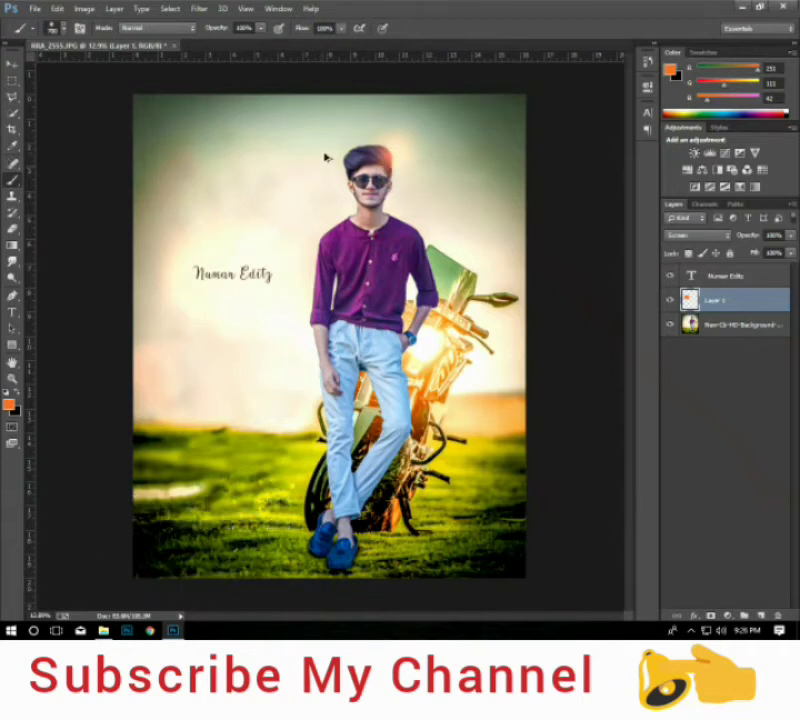
{"action": "key", "text": "bracketright"}
{"action": "key", "text": "bracketright"}
{"action": "key", "text": "bracketright"}
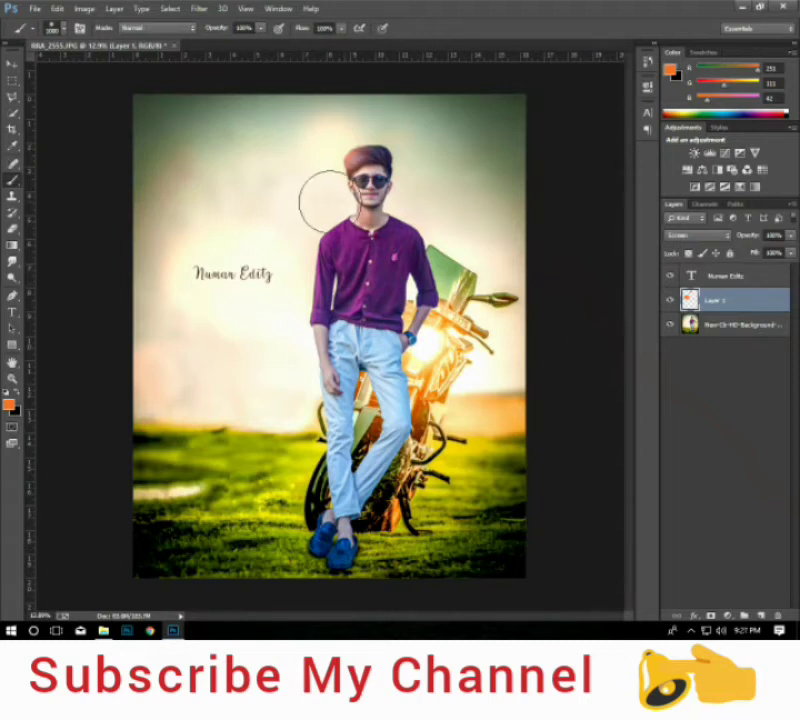
Undo the orange hair tint, then paint an orange dab near the head on a new Screen-blended Layer 2.
{"action": "key", "text": "ctrl+z"}
{"action": "left_click", "coordinate": [762, 613]}
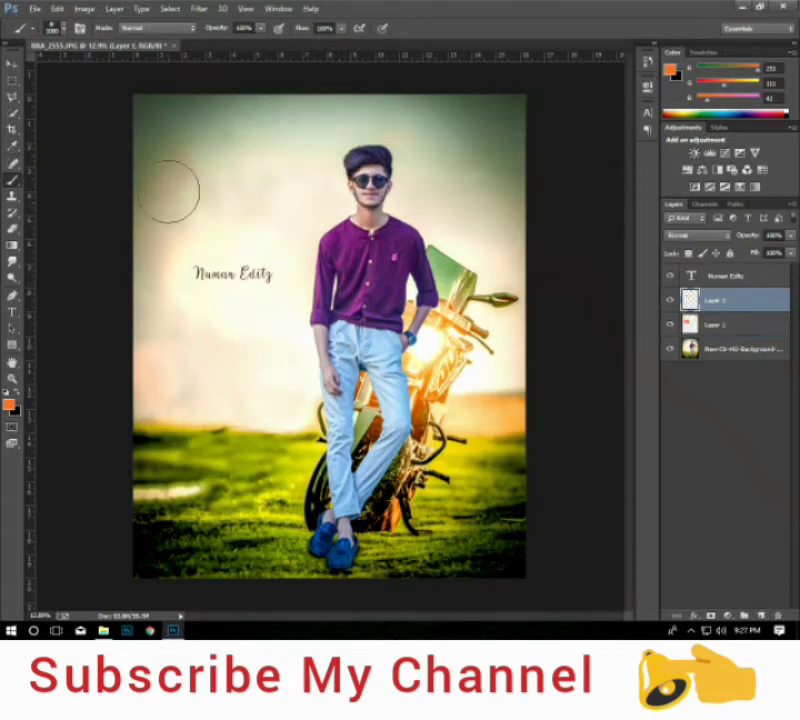
{"action": "left_click", "coordinate": [327, 160]}
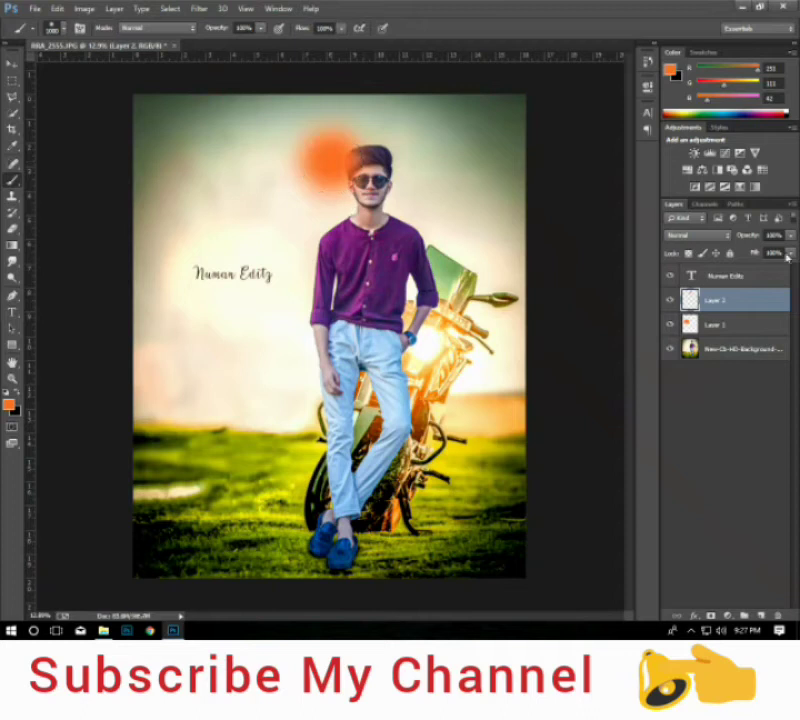
{"action": "left_click", "coordinate": [704, 234]}
{"action": "left_click", "coordinate": [705, 348]}
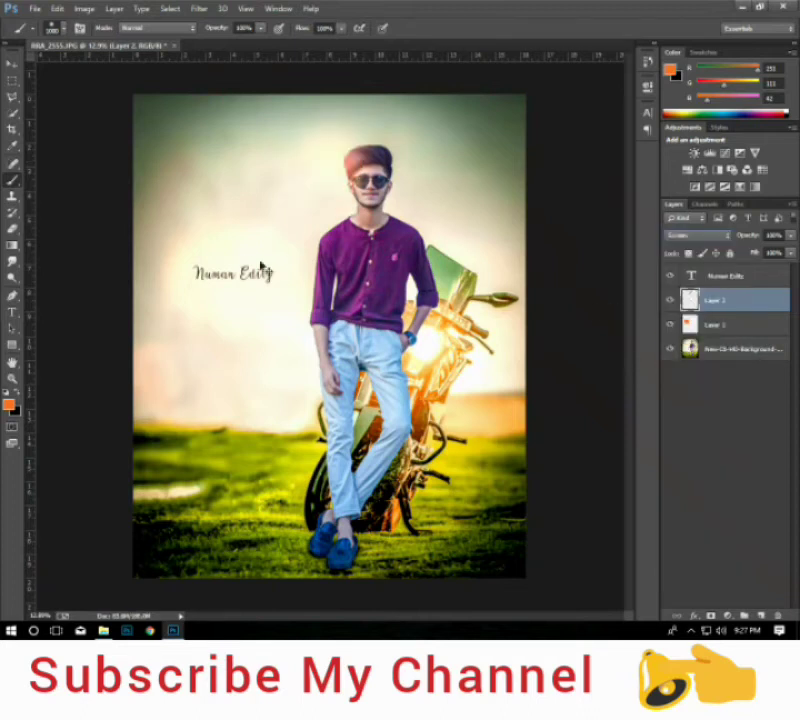
Scale up the Layer 2 orange glow around the man's head with Free Transform.
{"action": "key", "text": "ctrl+t"}
{"action": "mouse_move", "coordinate": [399, 230]}
{"action": "left_mouse_down"}
{"action": "mouse_move", "coordinate": [470, 245]}
{"action": "mouse_move", "coordinate": [370, 226]}
{"action": "left_mouse_up"}
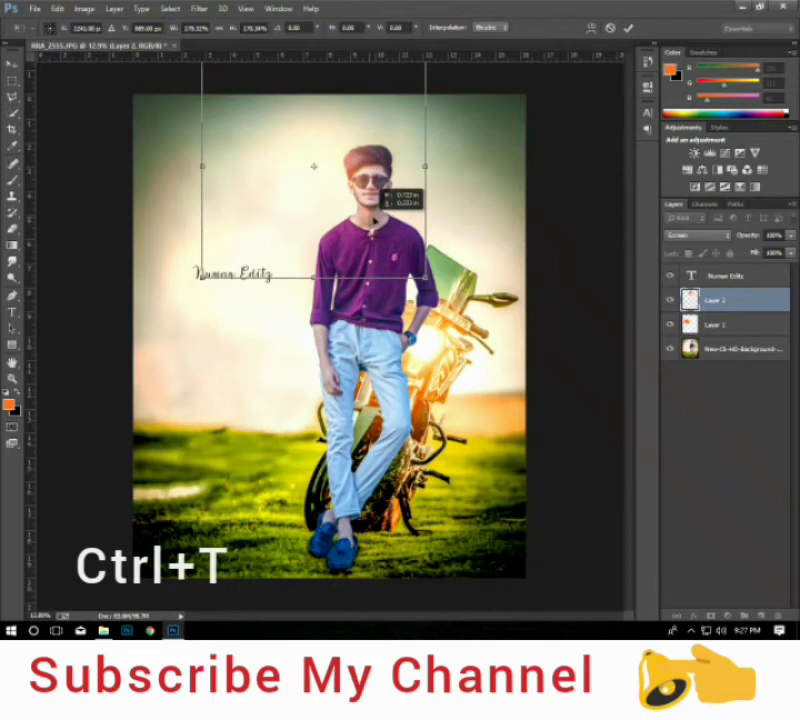
{"action": "left_click", "coordinate": [628, 28]}
{"action": "key", "text": "b"}
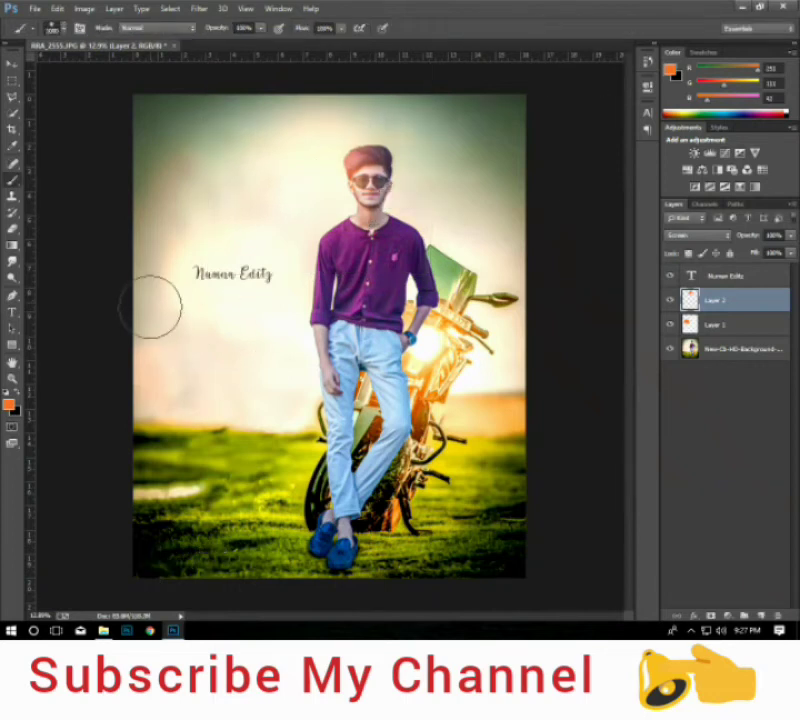
Lower the text glow layer (Layer 1) opacity to 55%.
{"action": "left_click", "coordinate": [710, 324]}
{"action": "left_click", "coordinate": [790, 235]}
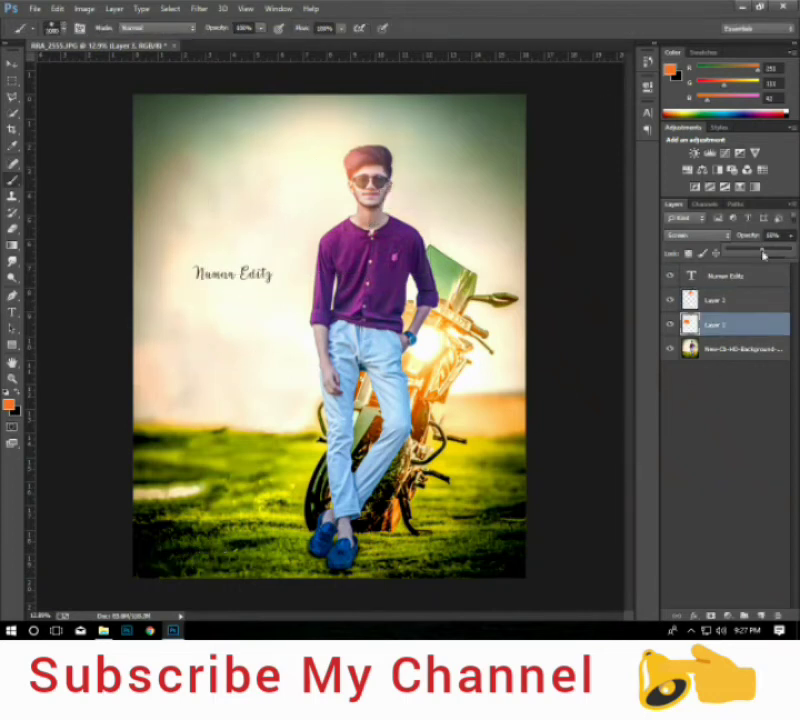
{"action": "left_click_drag", "start_coordinate": [768, 256], "coordinate": [762, 253]}
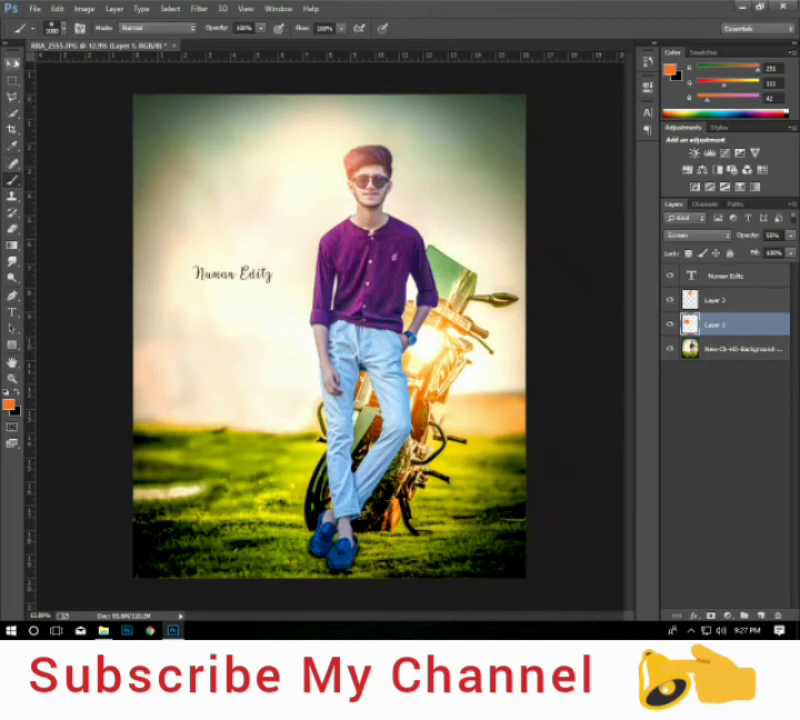
Move the Layer 2 head glow slightly down so it surrounds the man's head.
{"action": "key", "text": "v"}
{"action": "left_click", "coordinate": [760, 301]}
{"action": "mouse_move", "coordinate": [330, 157]}
{"action": "left_mouse_down"}
{"action": "mouse_move", "coordinate": [418, 180]}
{"action": "mouse_move", "coordinate": [322, 212]}
{"action": "mouse_move", "coordinate": [334, 175]}
{"action": "left_mouse_up"}
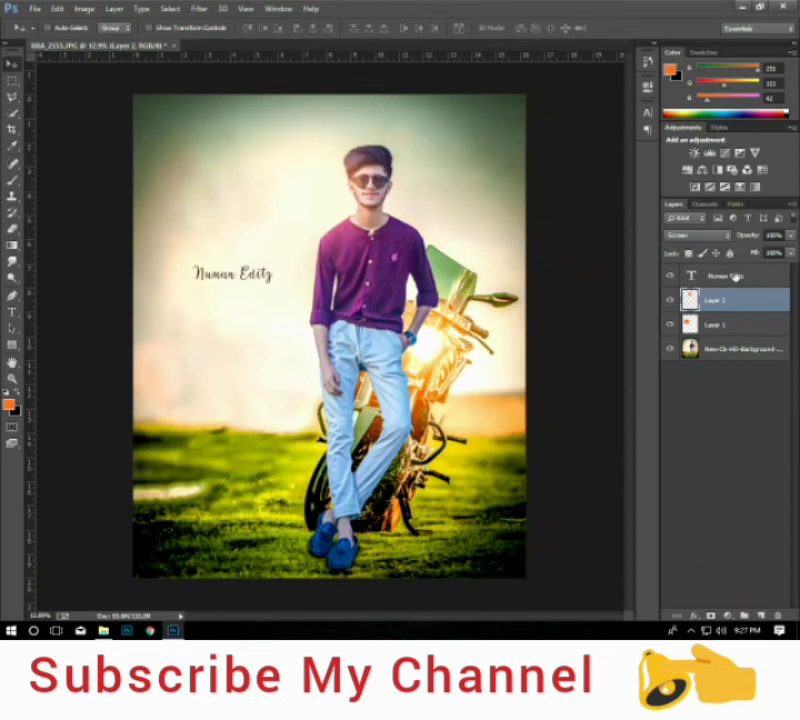
Use Flatten Image to merge the text glow, orange glows and photo into one Background layer, redoing it after an undo.
{"action": "right_click", "coordinate": [760, 290]}
{"action": "right_click", "coordinate": [760, 300]}
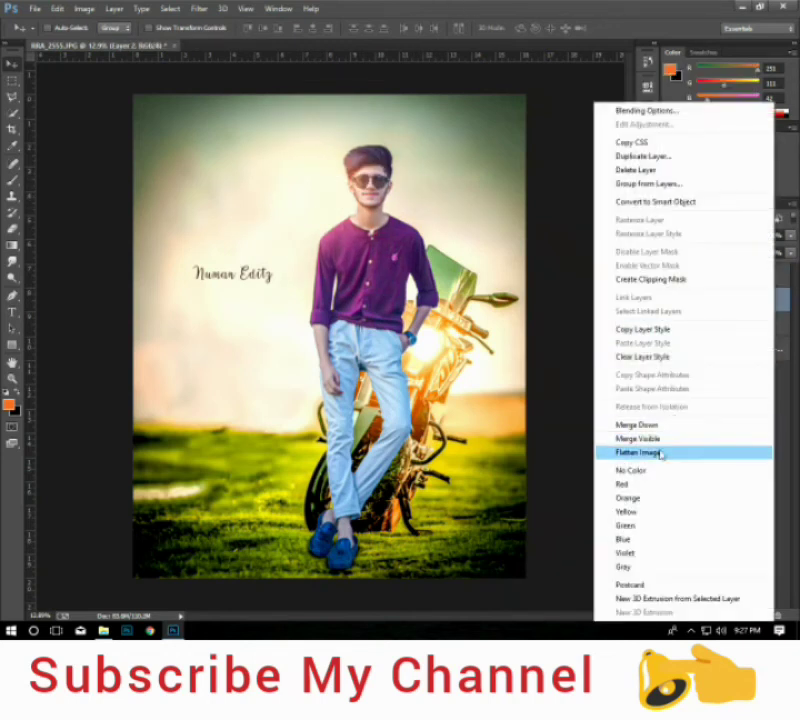
{"action": "left_click", "coordinate": [662, 454]}
{"action": "key", "text": "w"}
{"action": "key", "text": "q"}
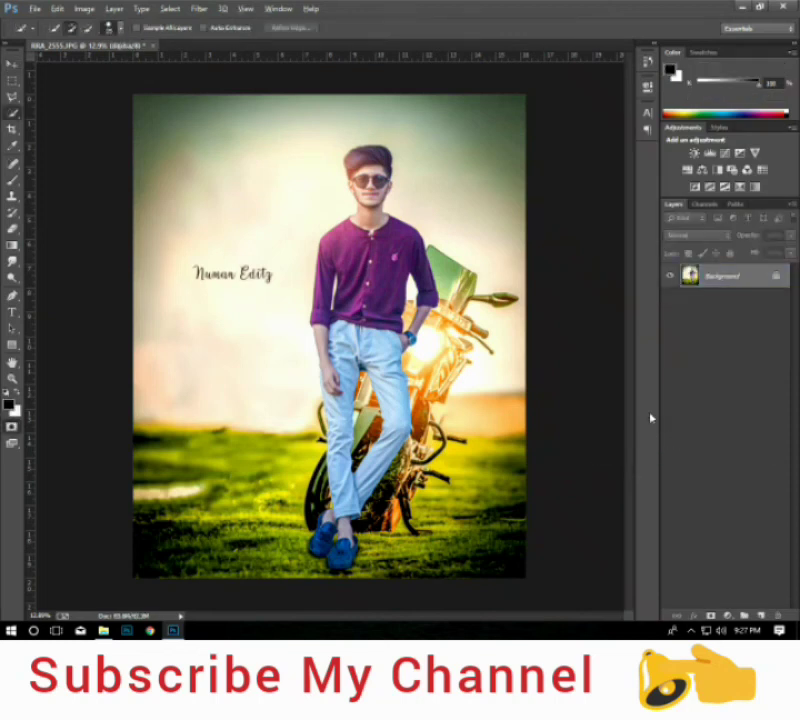
{"action": "key", "text": "q"}
{"action": "key", "text": "ctrl+alt+z"}
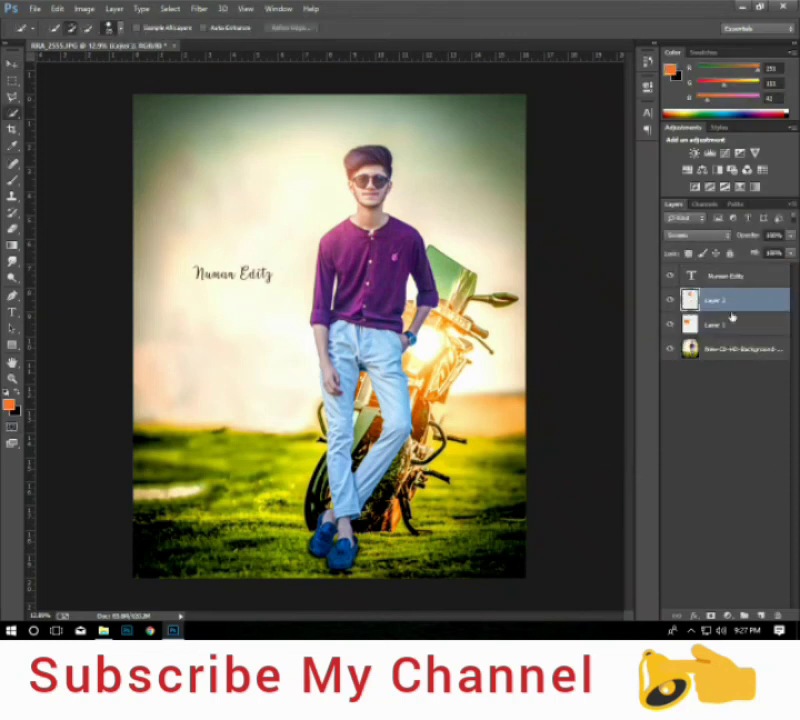
{"action": "right_click", "coordinate": [732, 314]}
{"action": "left_click", "coordinate": [611, 452]}
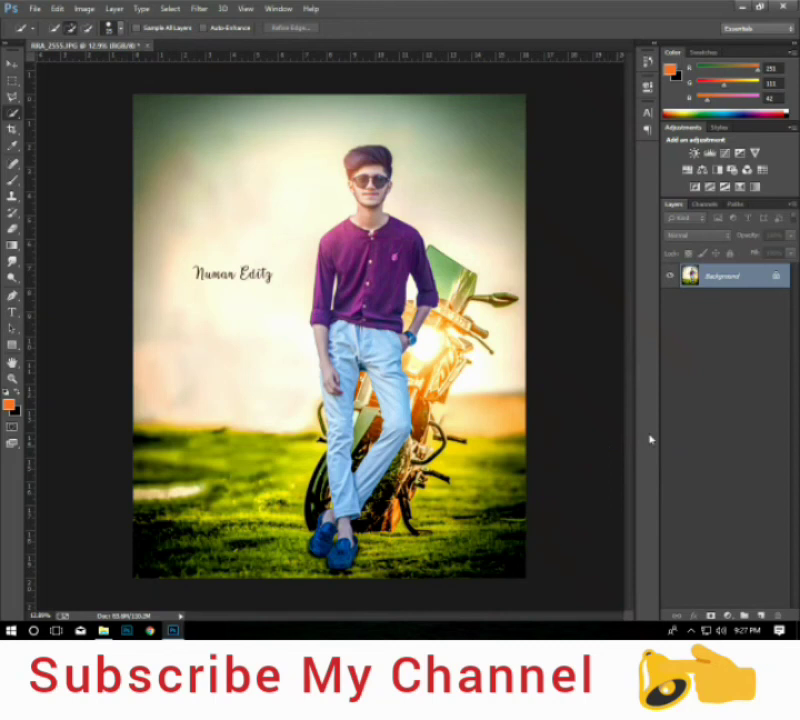
{"action": "left_click", "coordinate": [35, 8]}
{"action": "left_click", "coordinate": [170, 8]}
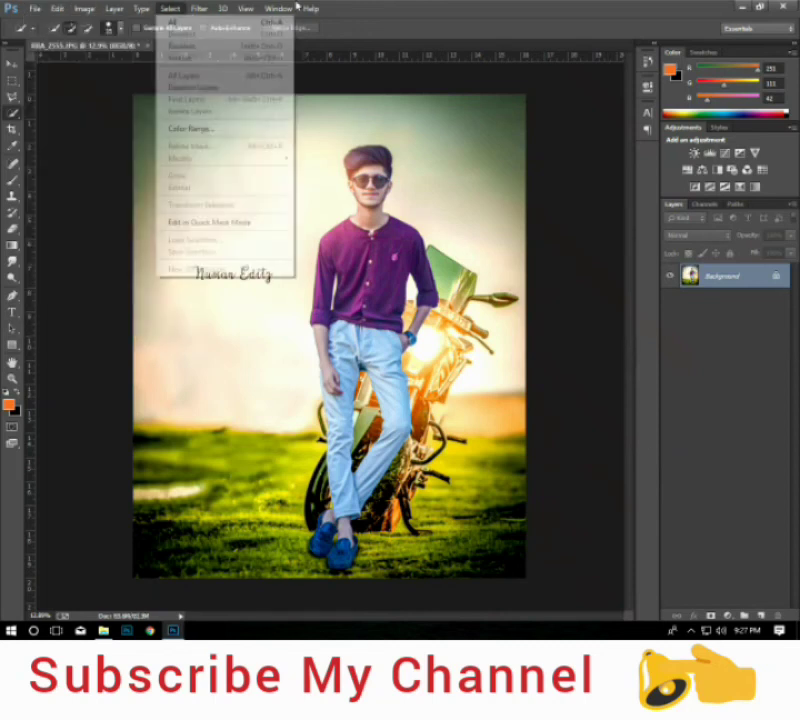
{"action": "left_click", "coordinate": [689, 630]}
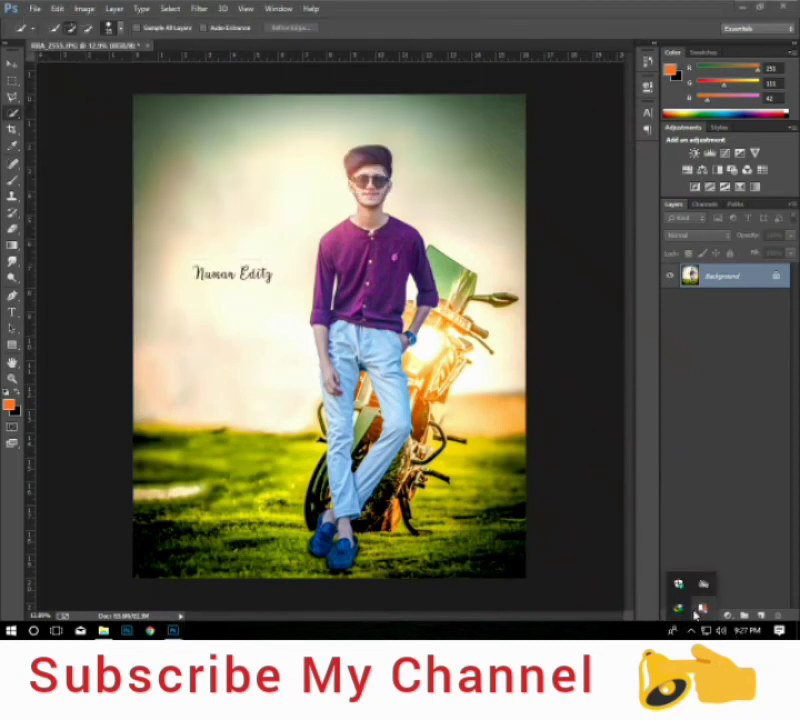